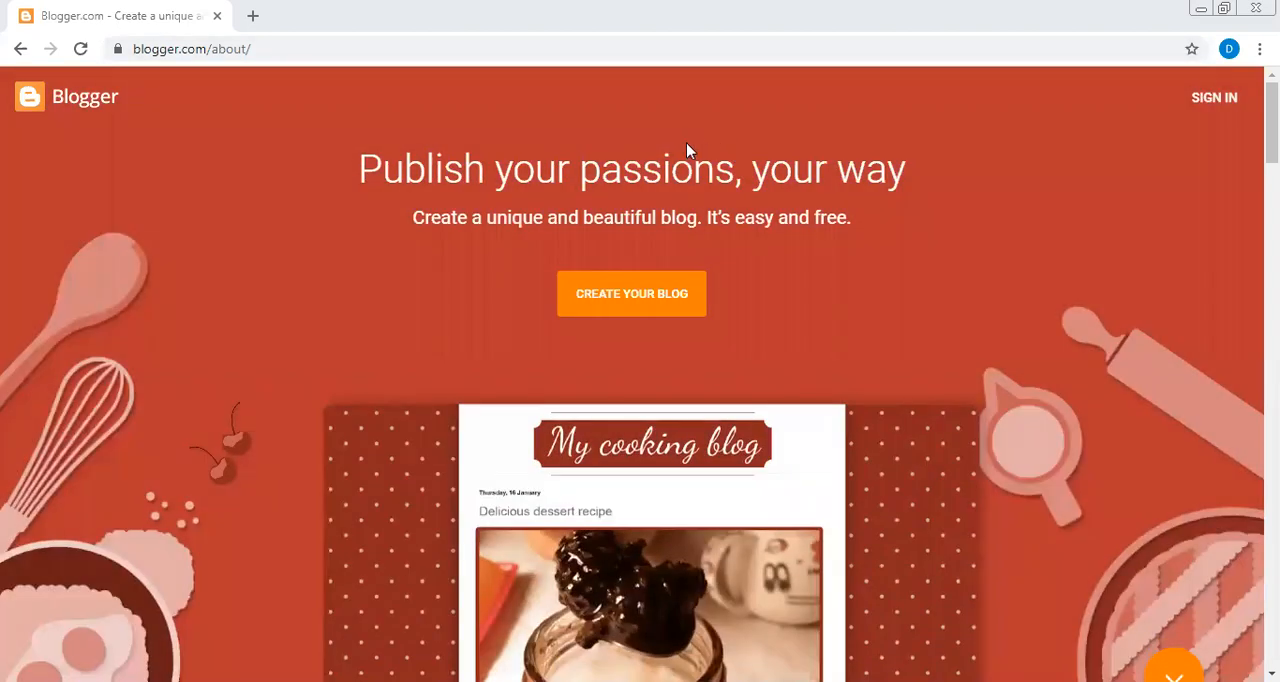
# - Go to blogger.com and start creating a blog with the third listed Google account
pyautogui.click(408, 54)
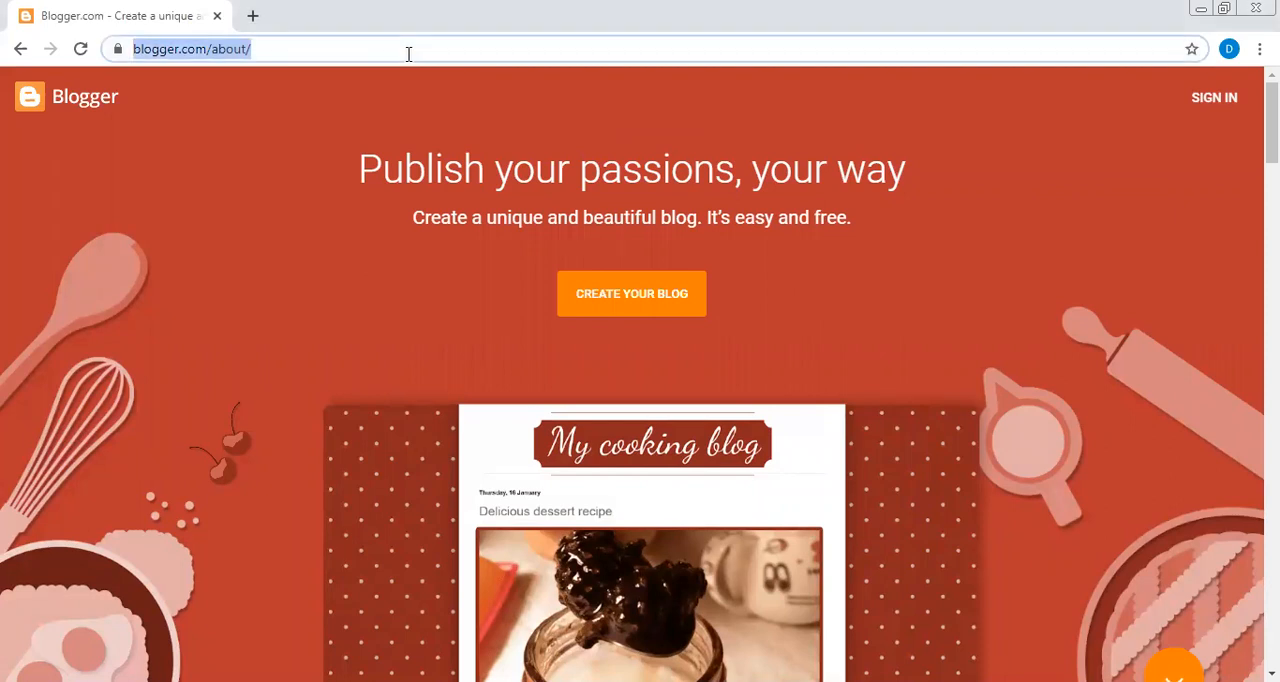
pyautogui.write('b')
pyautogui.press('Right')
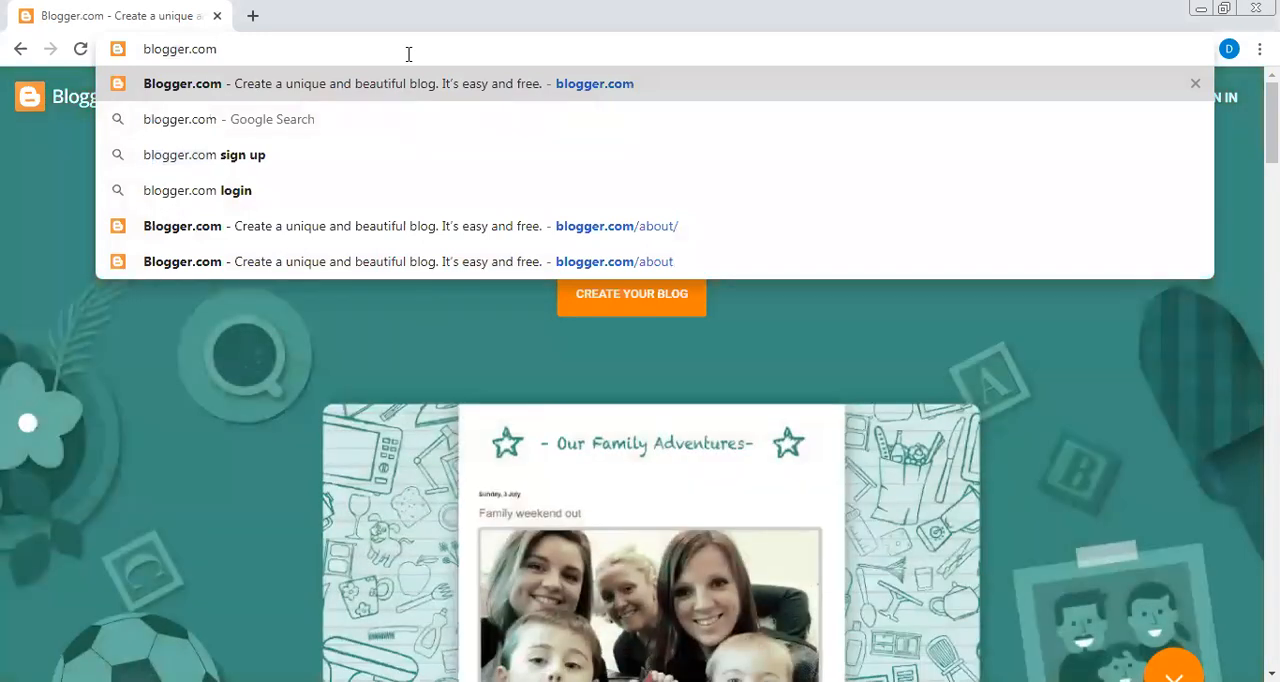
pyautogui.press('Return')
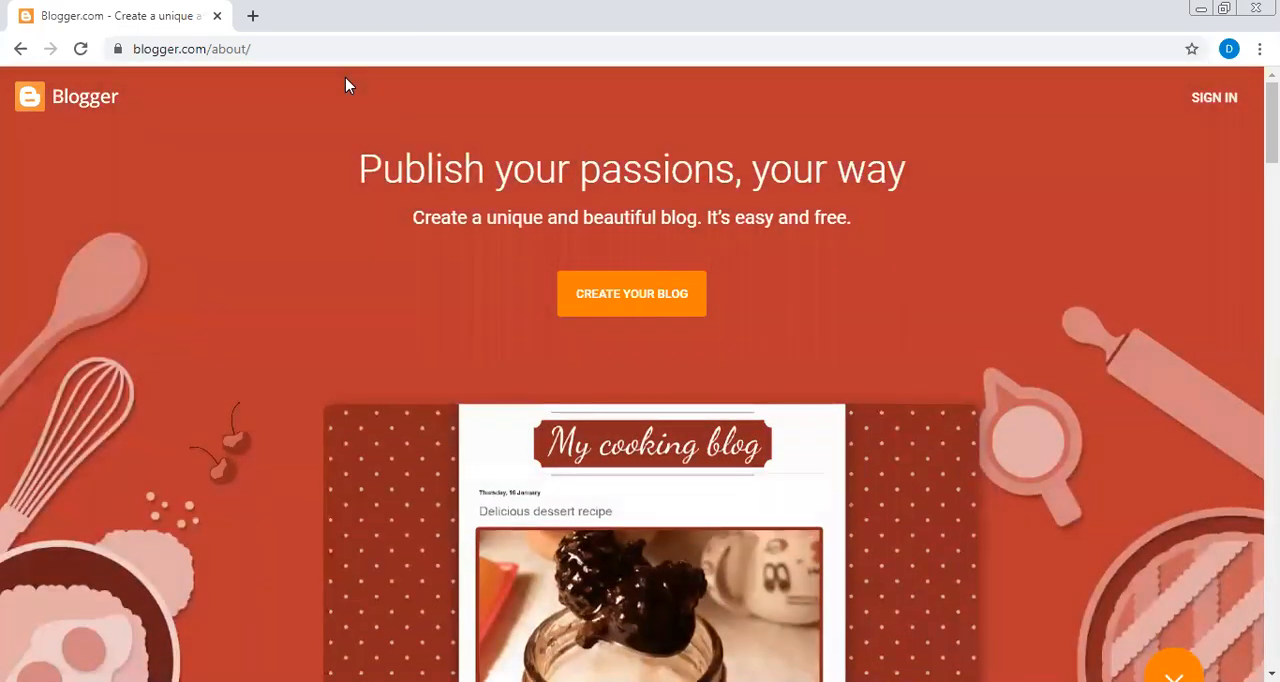
pyautogui.click(613, 303)
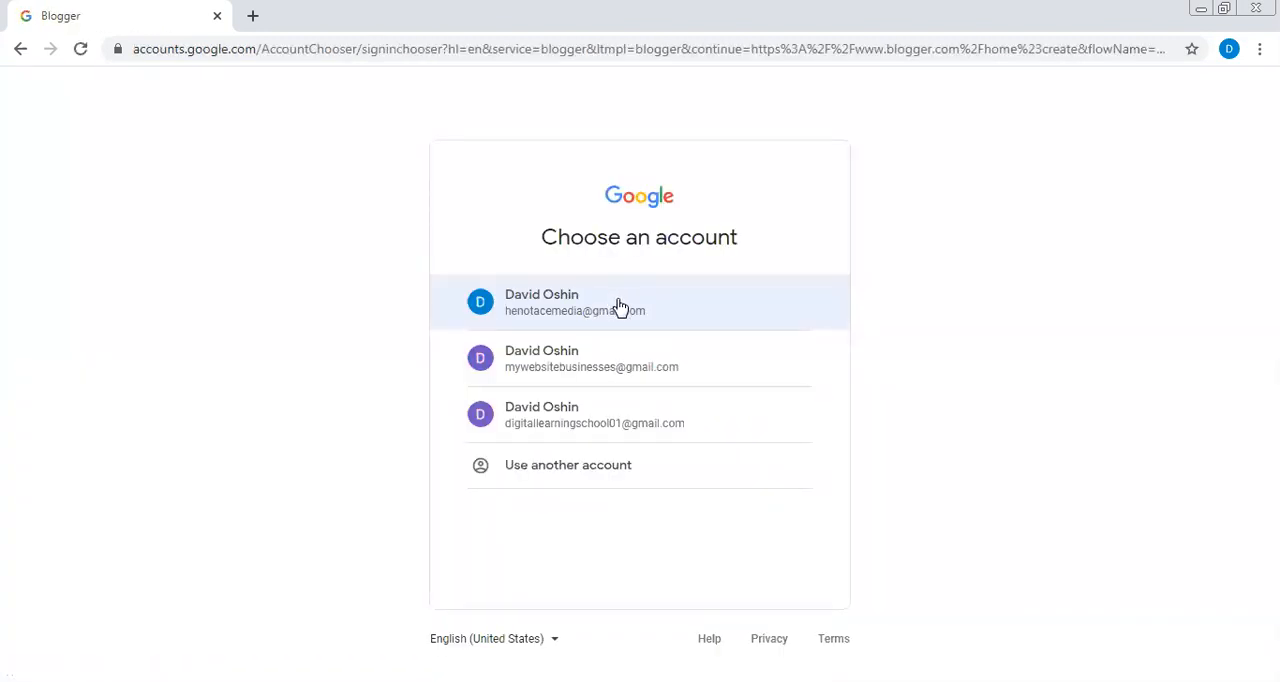
pyautogui.click(591, 432)
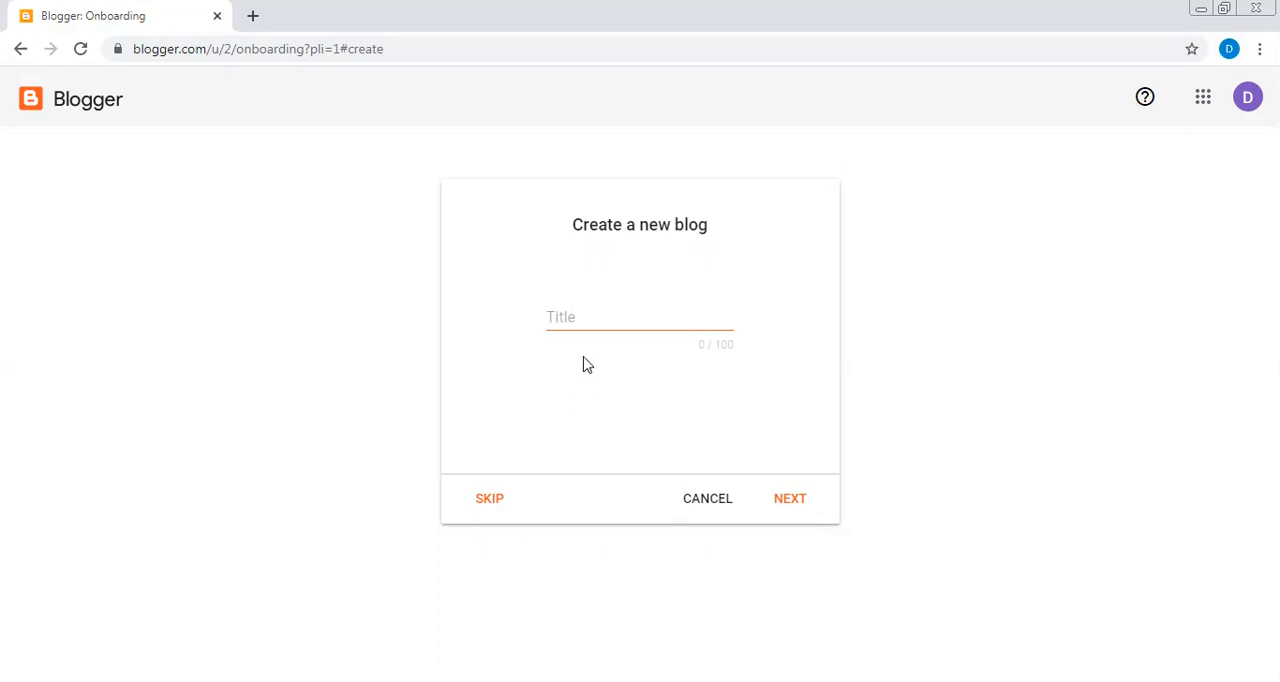
# - Title the new blog "digital learning blog" and continue to the address setup
pyautogui.write('digital')
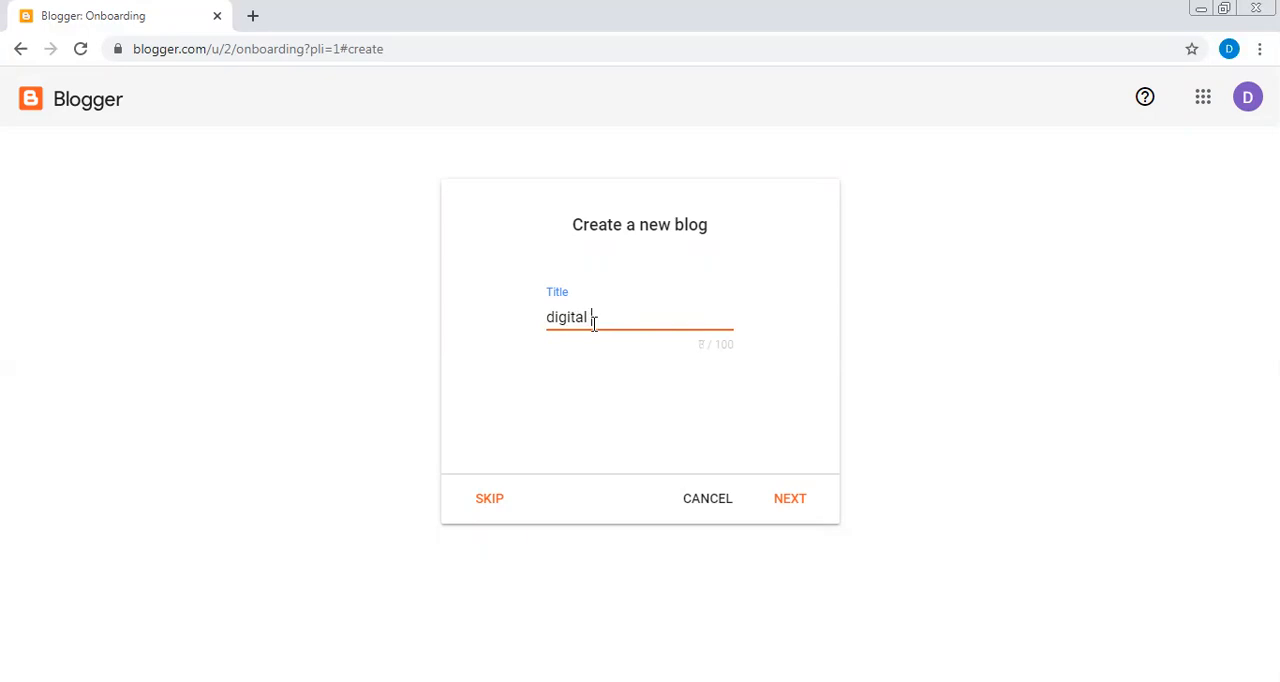
pyautogui.write('learning blog')
pyautogui.click(790, 499)
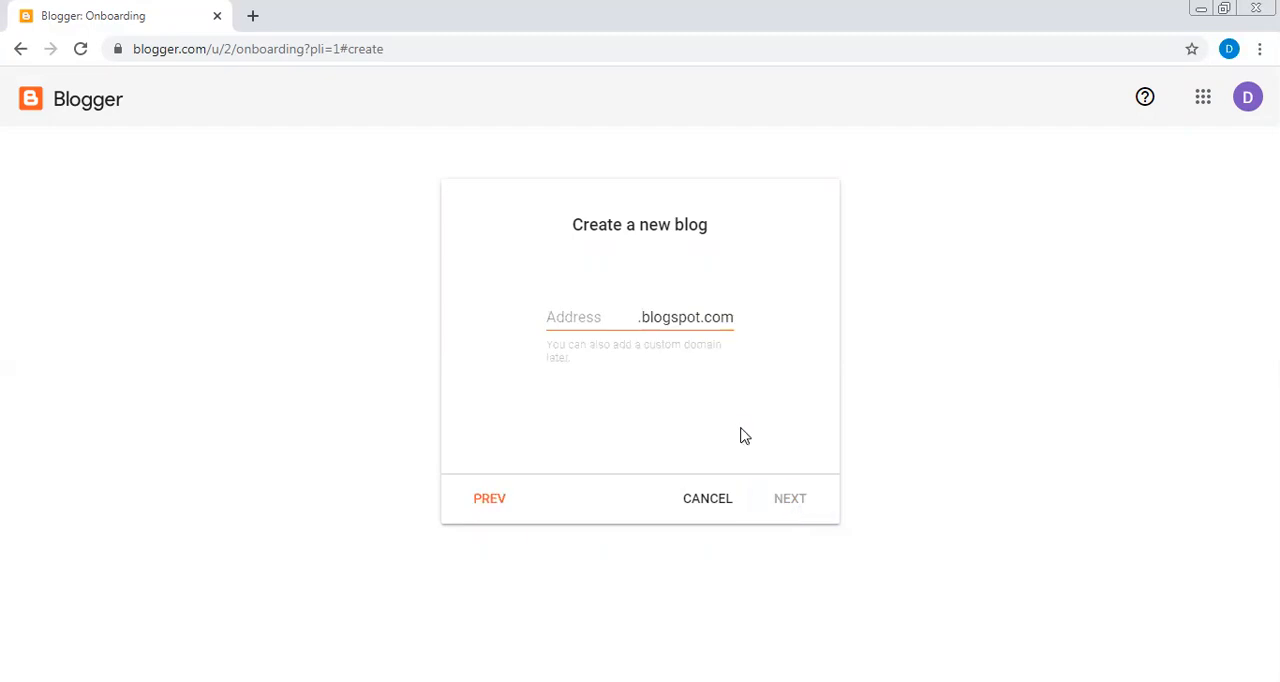
# - Enter digitallearningschool as the new blog's blogspot.com address
pyautogui.click(605, 312)
pyautogui.write('digit')
pyautogui.write('alle')
pyautogui.write('arning')
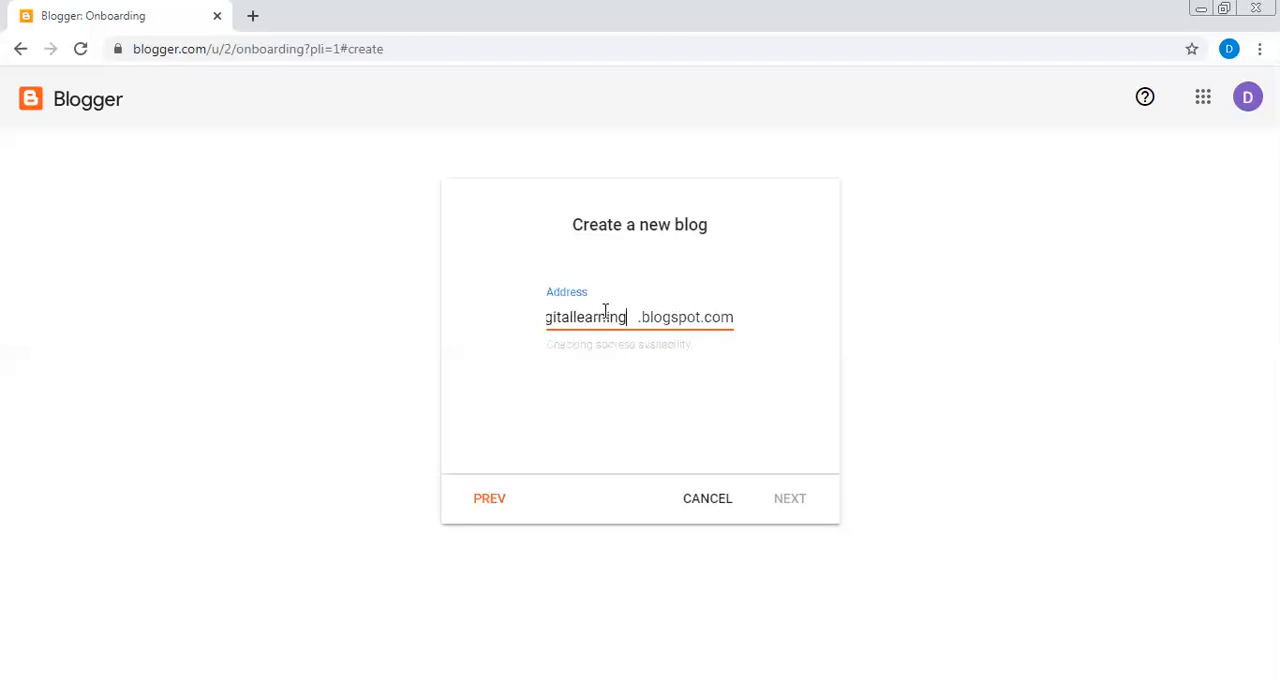
pyautogui.write('school')
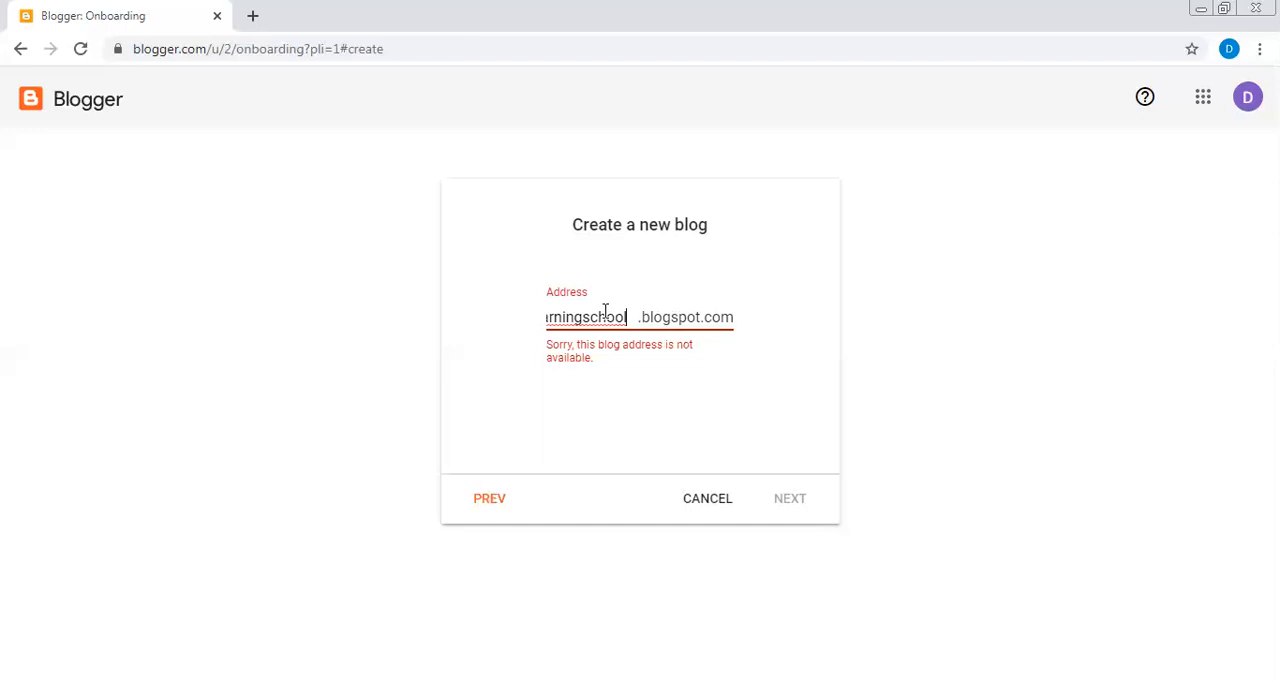
# - Change the blog address to digitallearningschool01 and continue to the Blogger profile
pyautogui.press('BackSpace')
pyautogui.press('BackSpace')
pyautogui.press('BackSpace')
pyautogui.press('BackSpace')
pyautogui.press('BackSpace')
pyautogui.press('BackSpace')
pyautogui.write('school01')
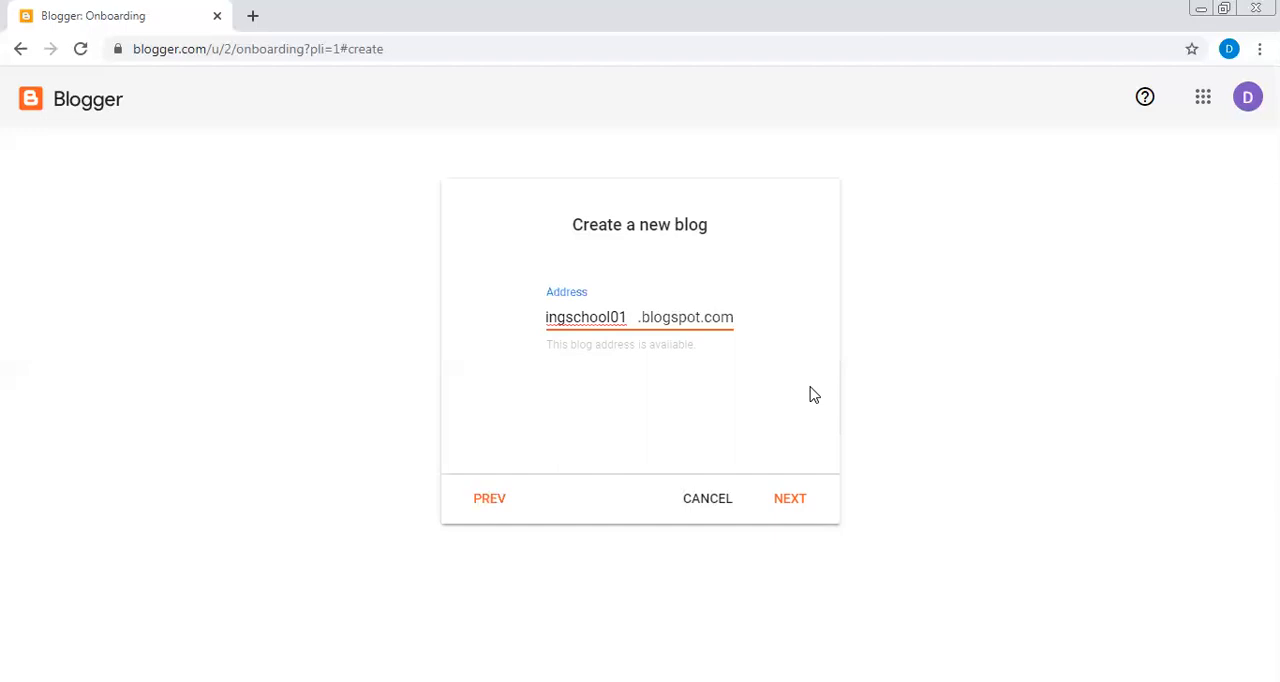
pyautogui.click(808, 500)
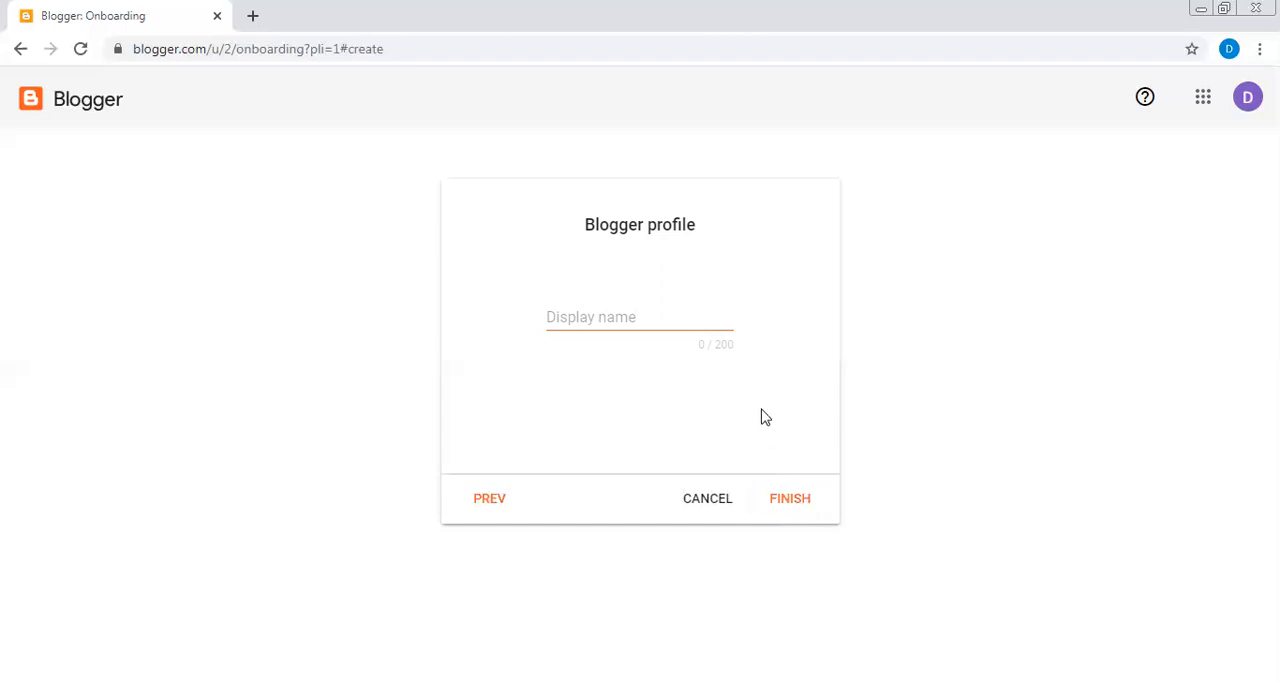
# - Set the Blogger profile's display name to "digital learning school" and finish creating the blog
pyautogui.click(645, 308)
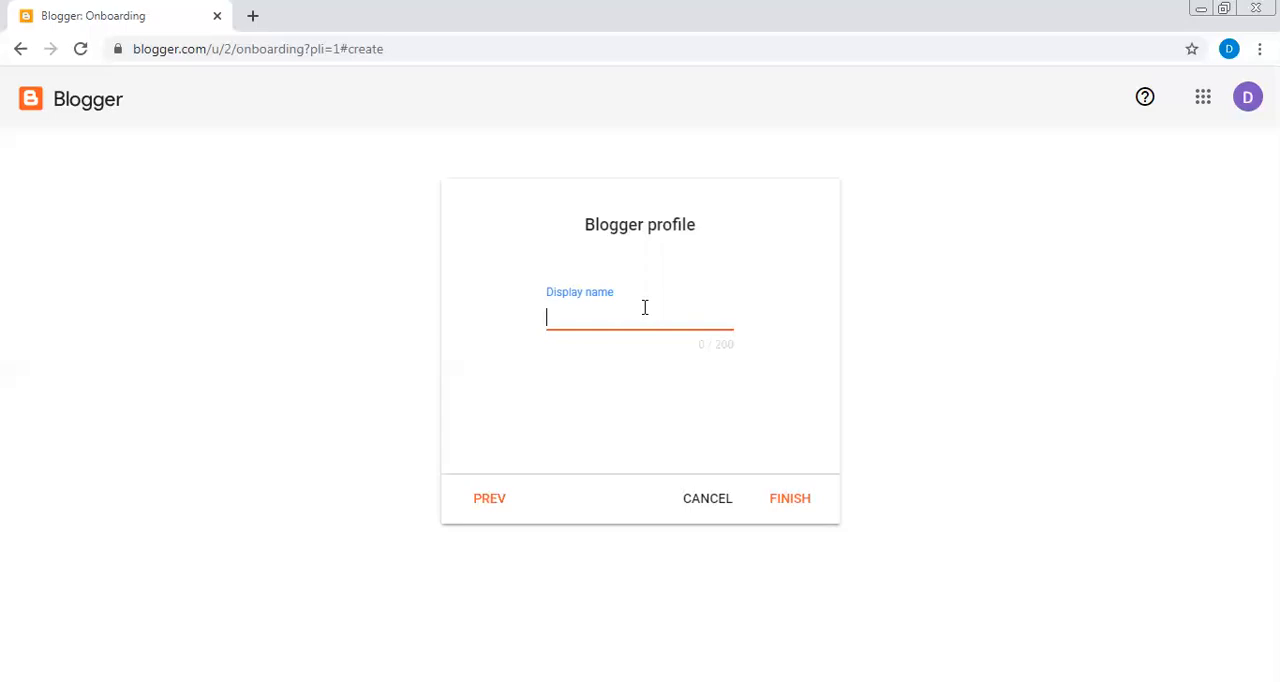
pyautogui.write('digital lerning school')
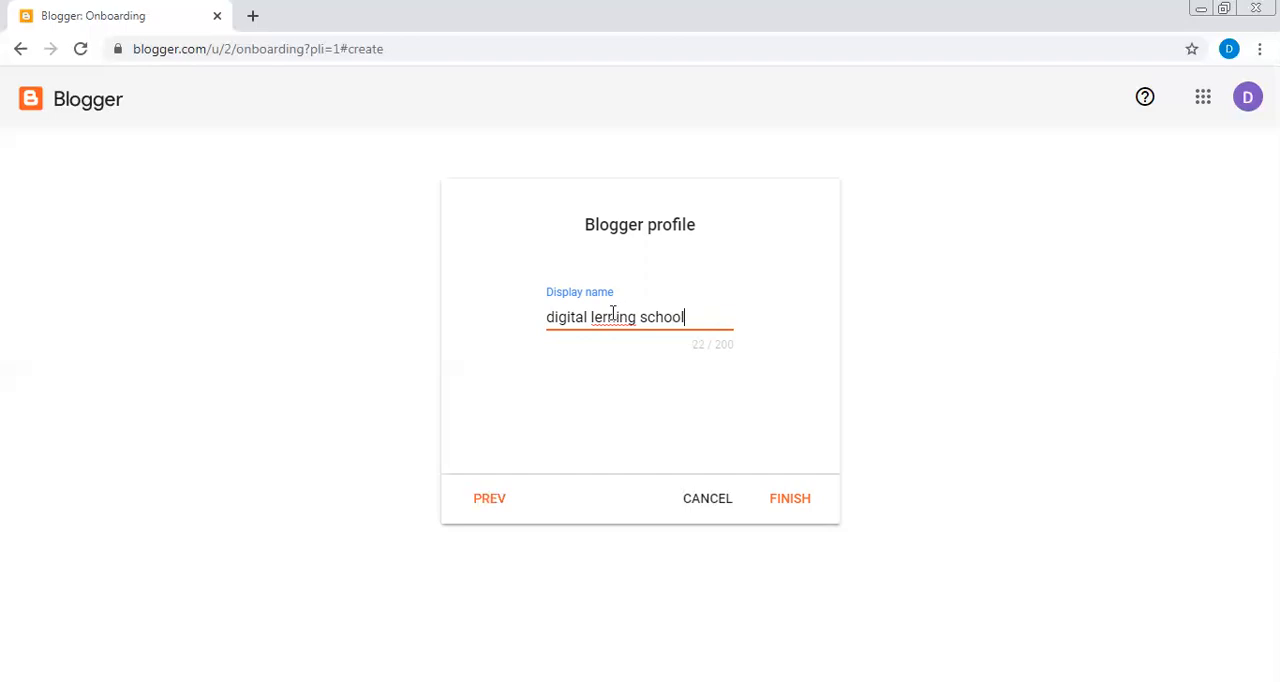
pyautogui.click(604, 316)
pyautogui.write('a')
pyautogui.click(788, 503)
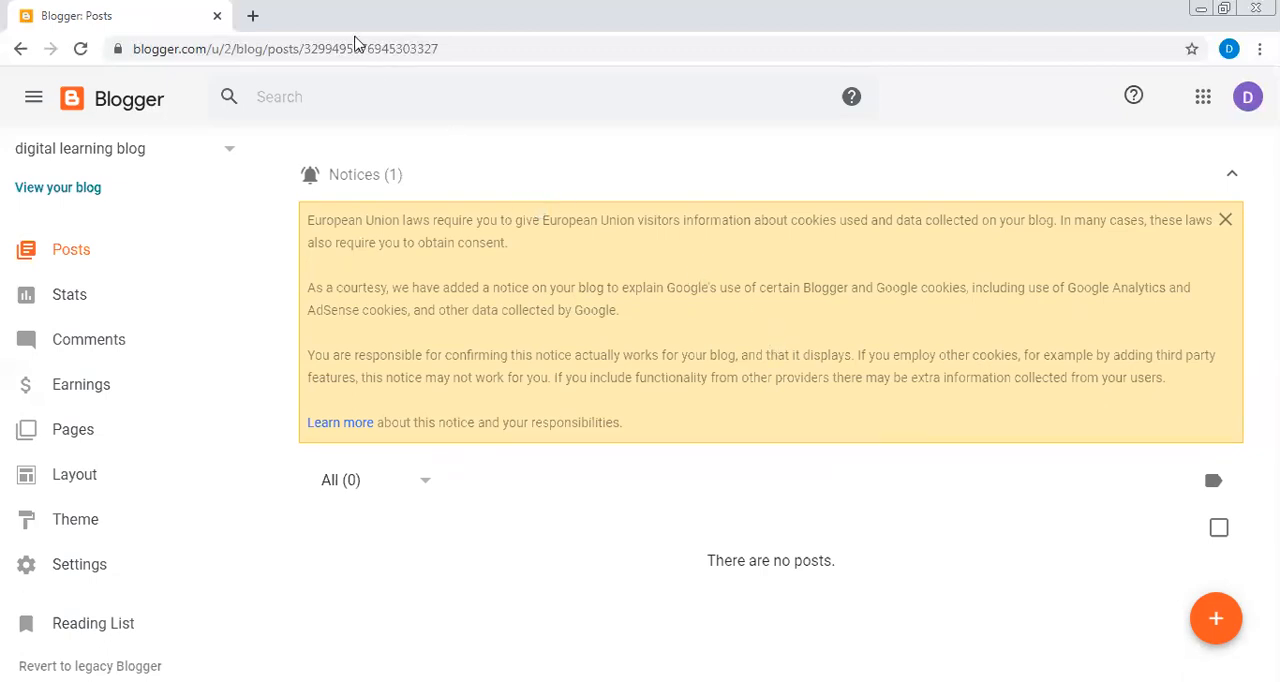
# - Open the blog account's Gmail from a new tab and accept the comment subscription request for digital learning blog
pyautogui.click(249, 15)
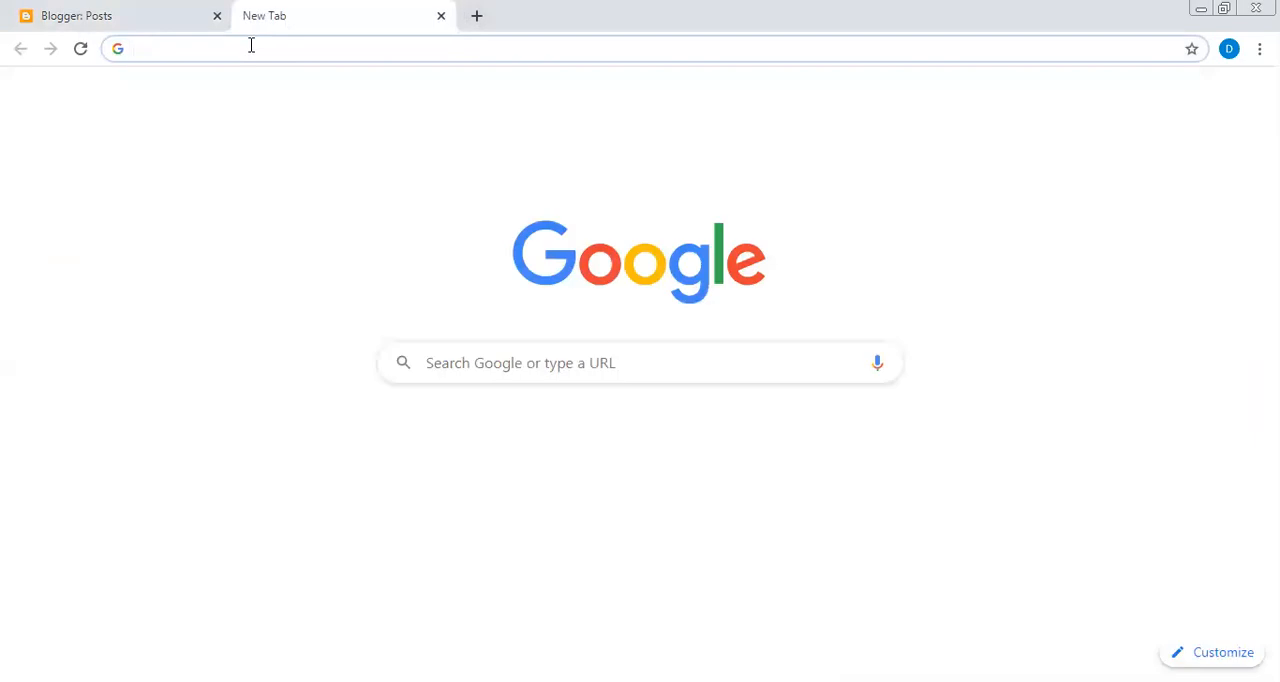
pyautogui.write('gmail')
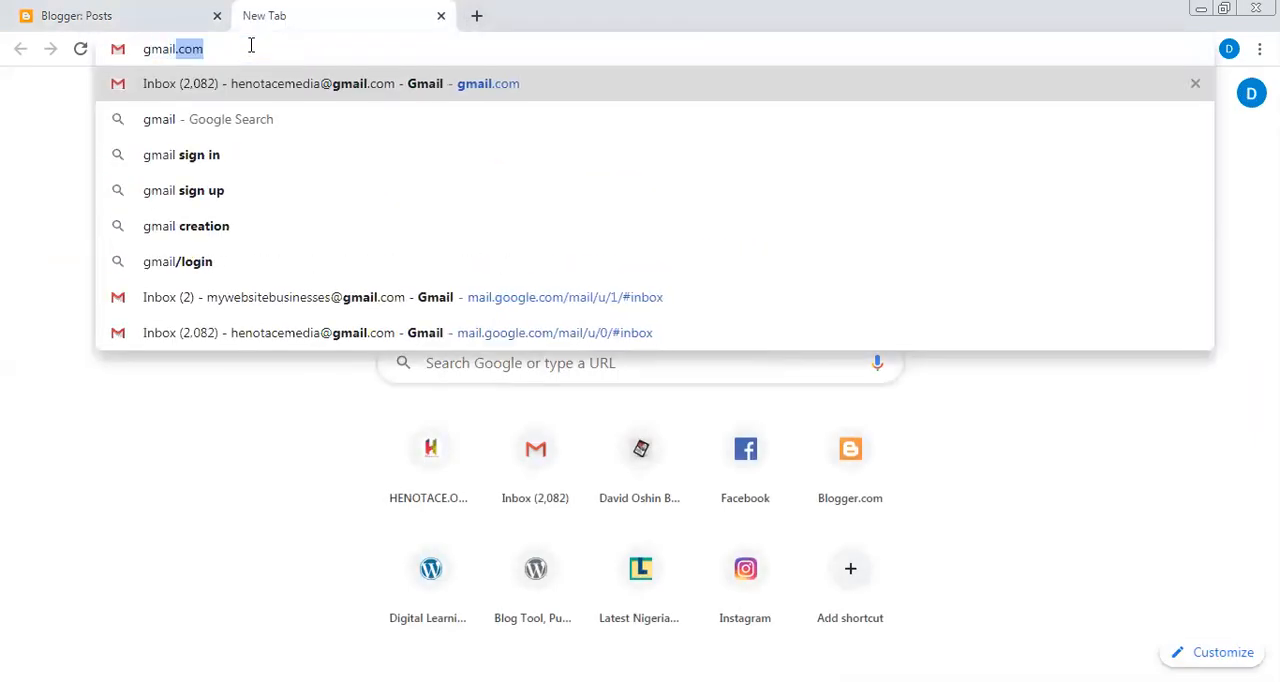
pyautogui.press('Return')
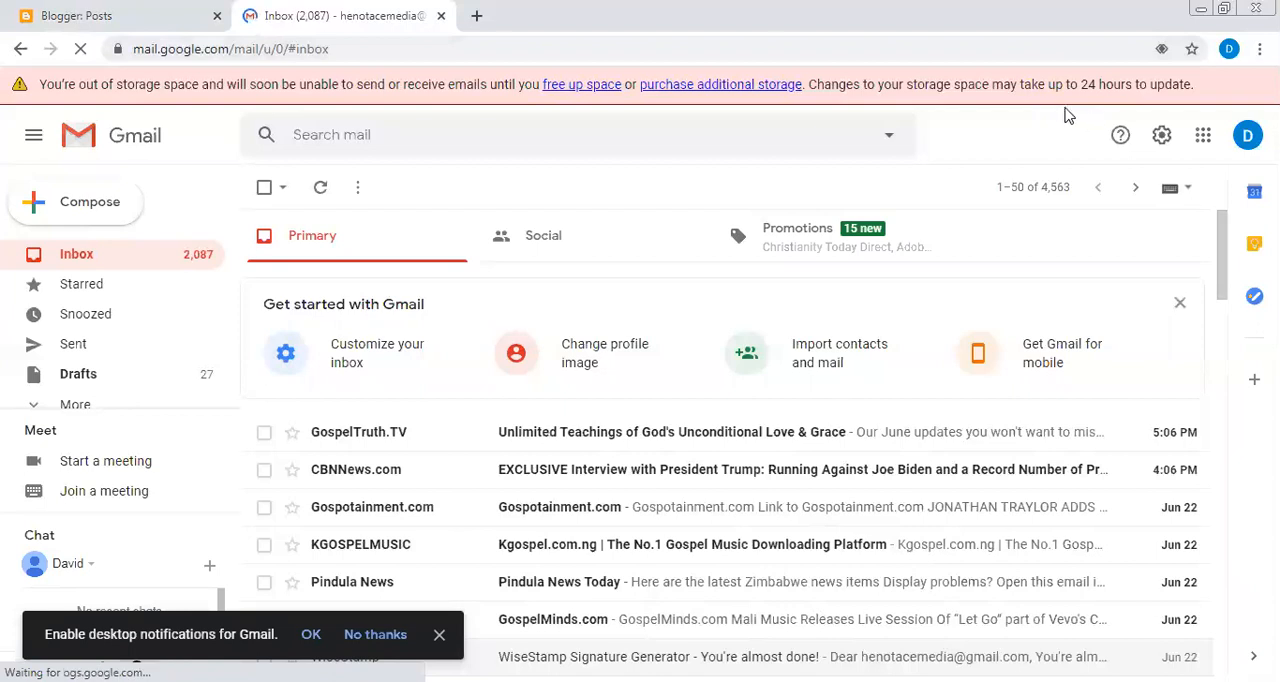
pyautogui.click(1247, 137)
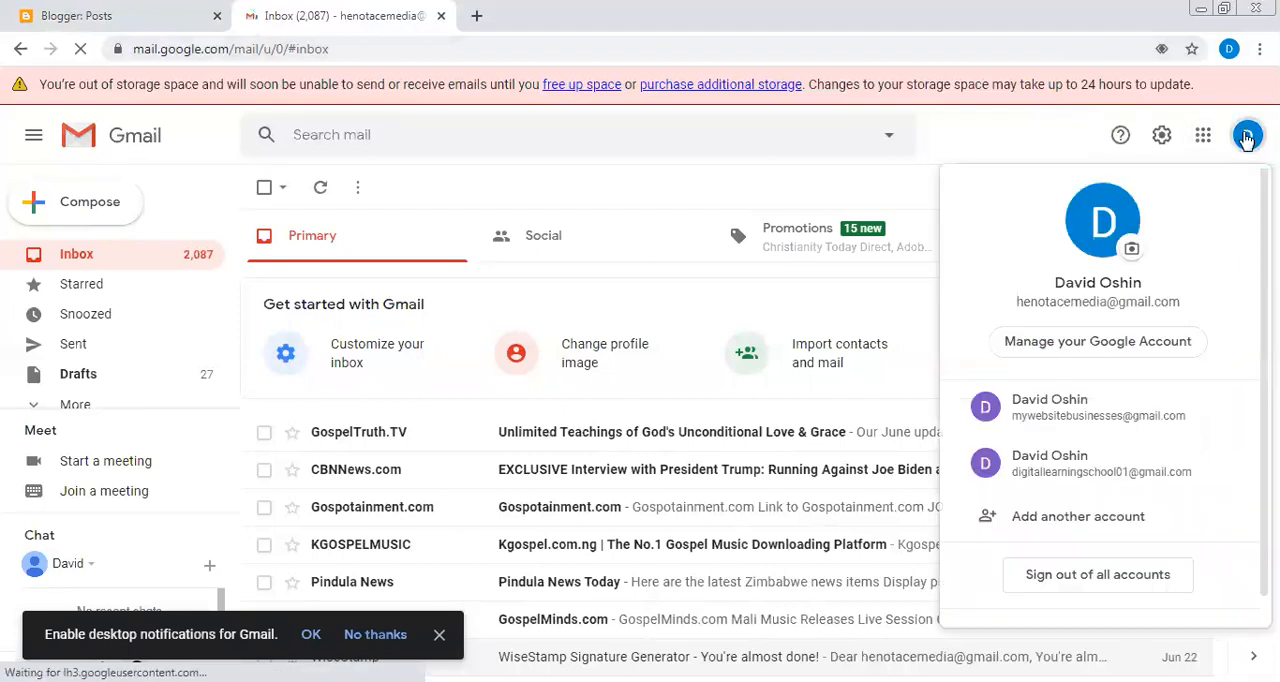
pyautogui.click(1075, 472)
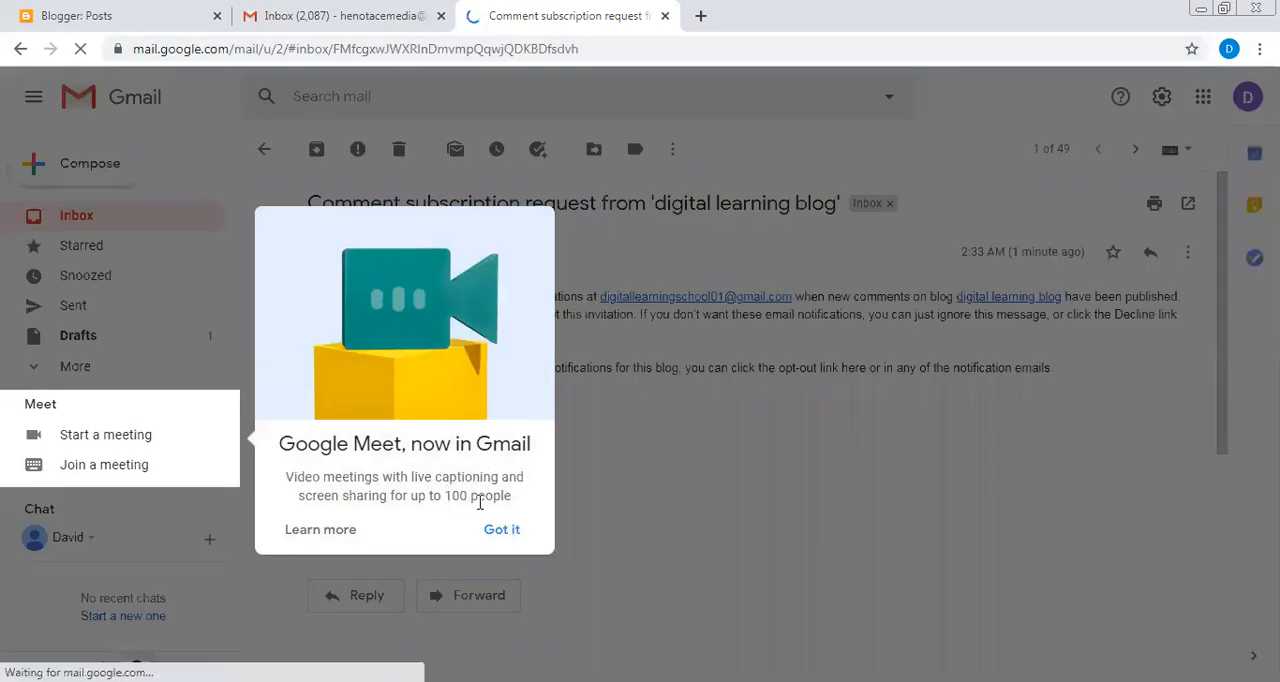
pyautogui.click(500, 529)
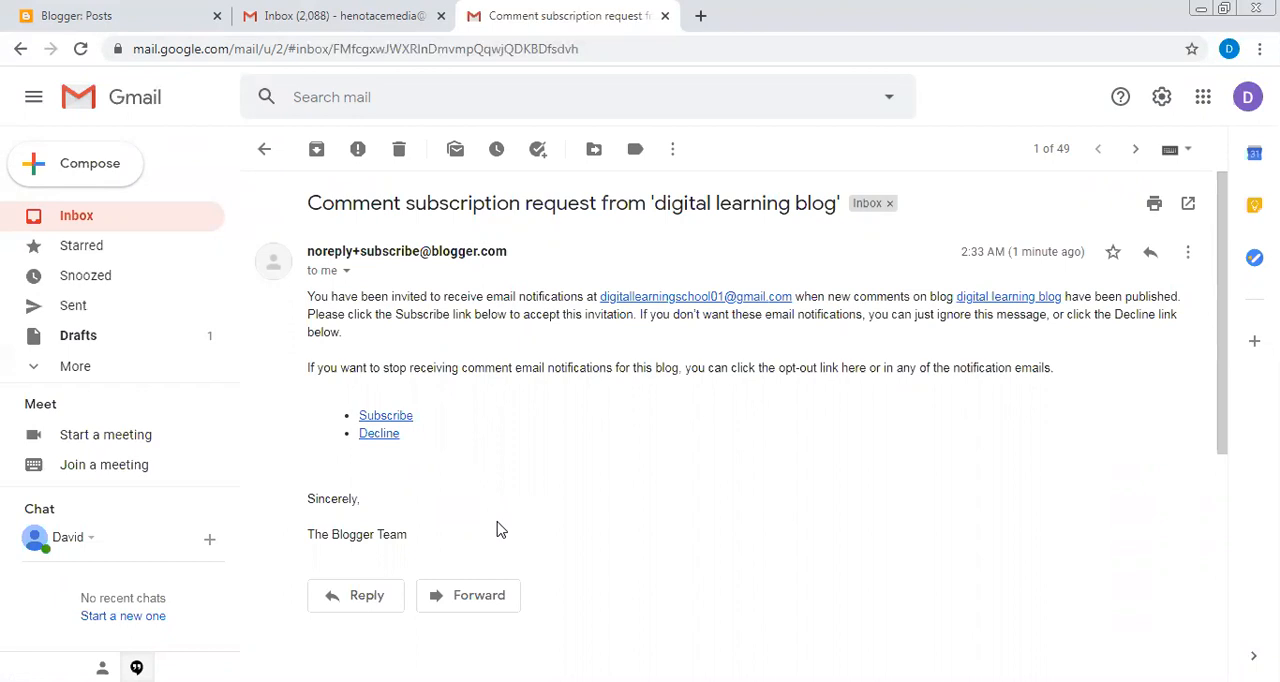
pyautogui.click(382, 418)
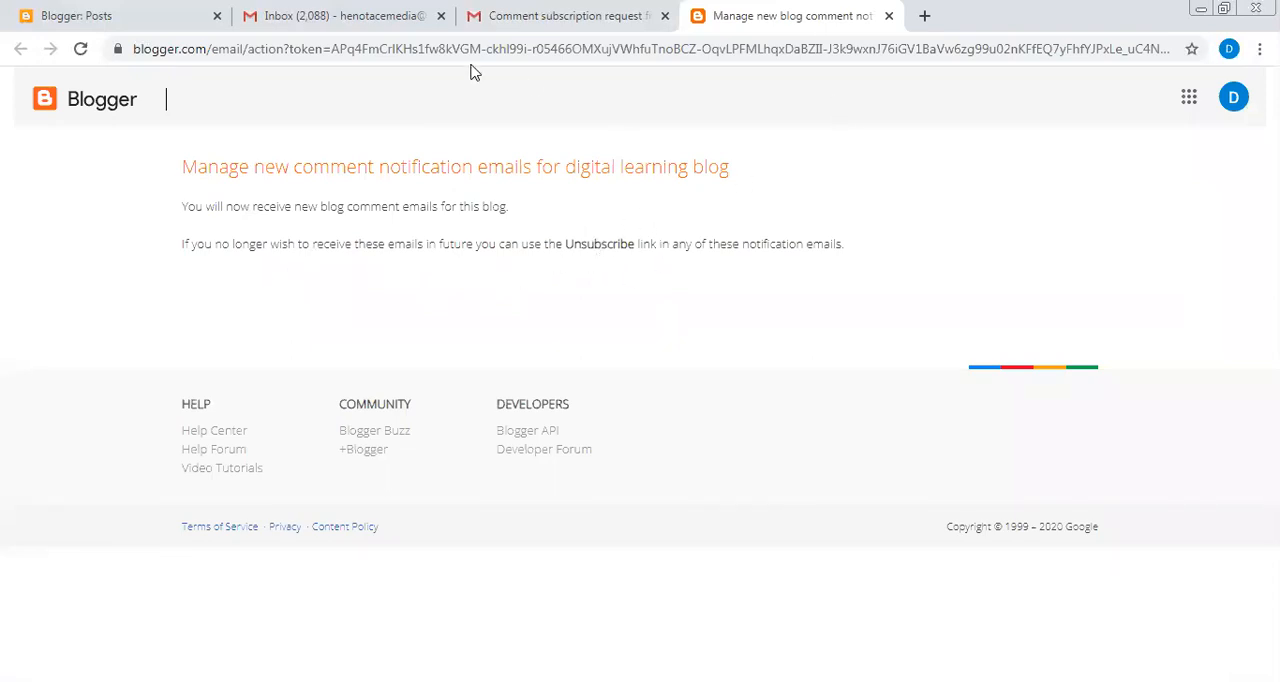
# - View the live digital learning blog from Blogger and examine its author profile
pyautogui.click(166, 18)
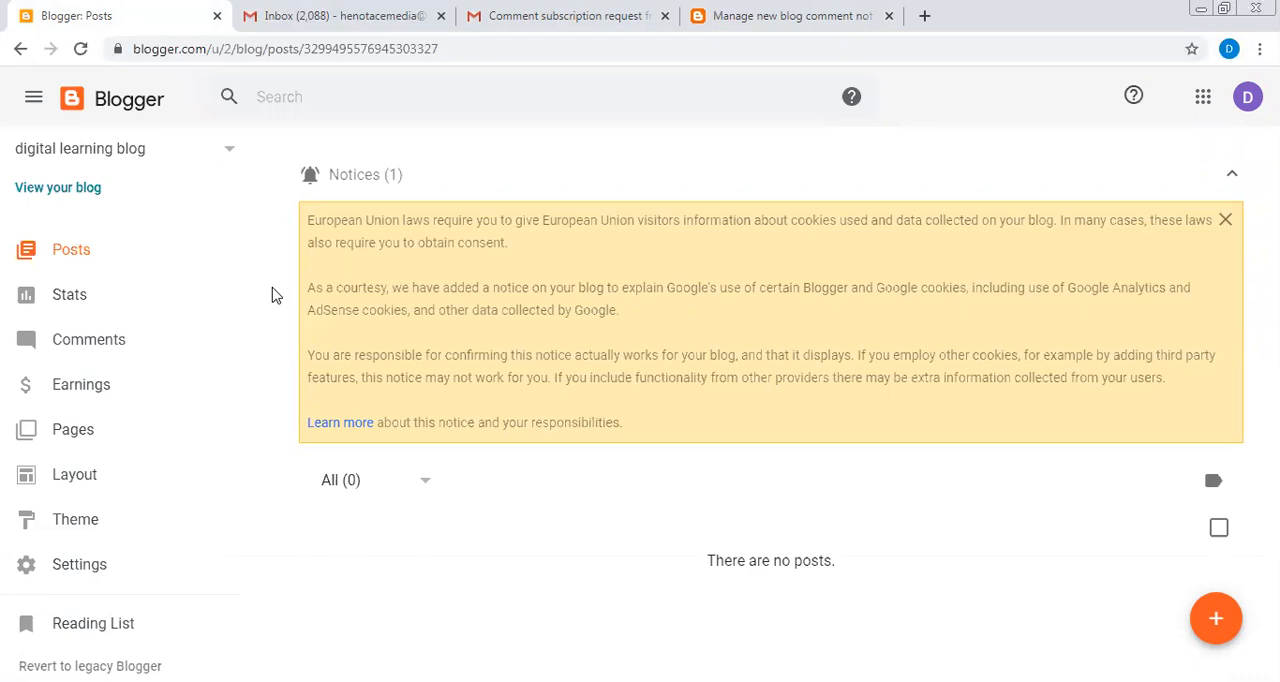
pyautogui.click(83, 189)
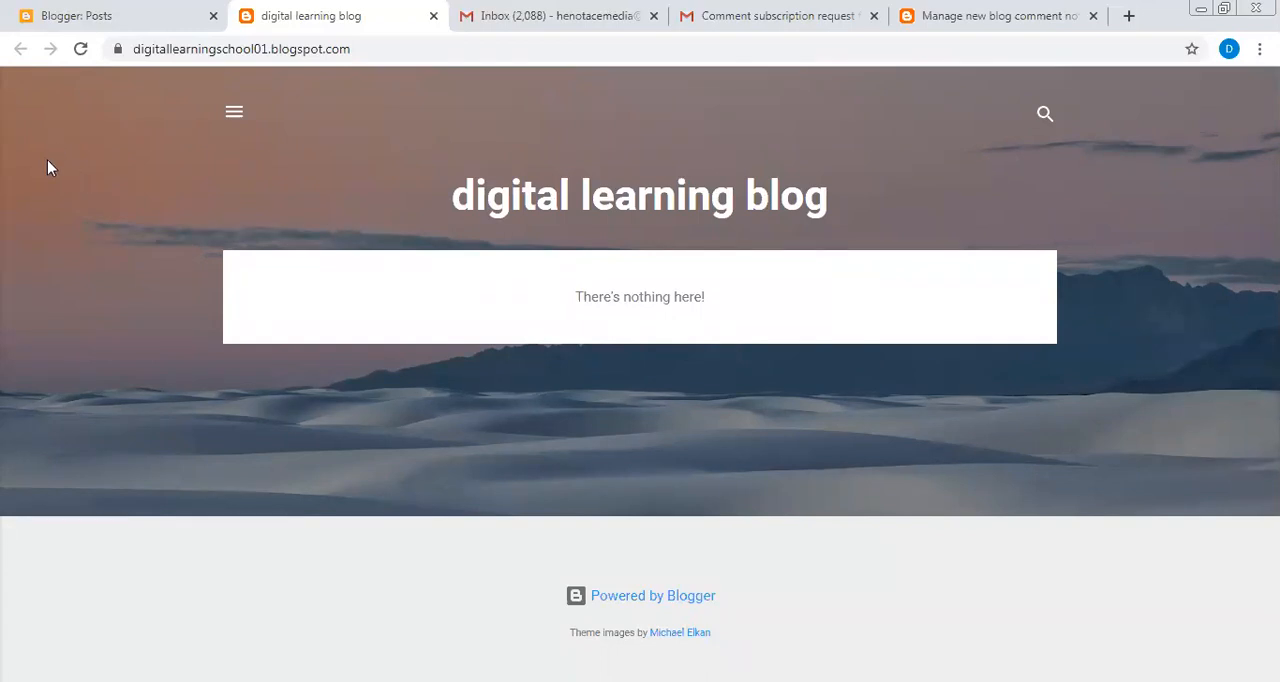
pyautogui.click(232, 112)
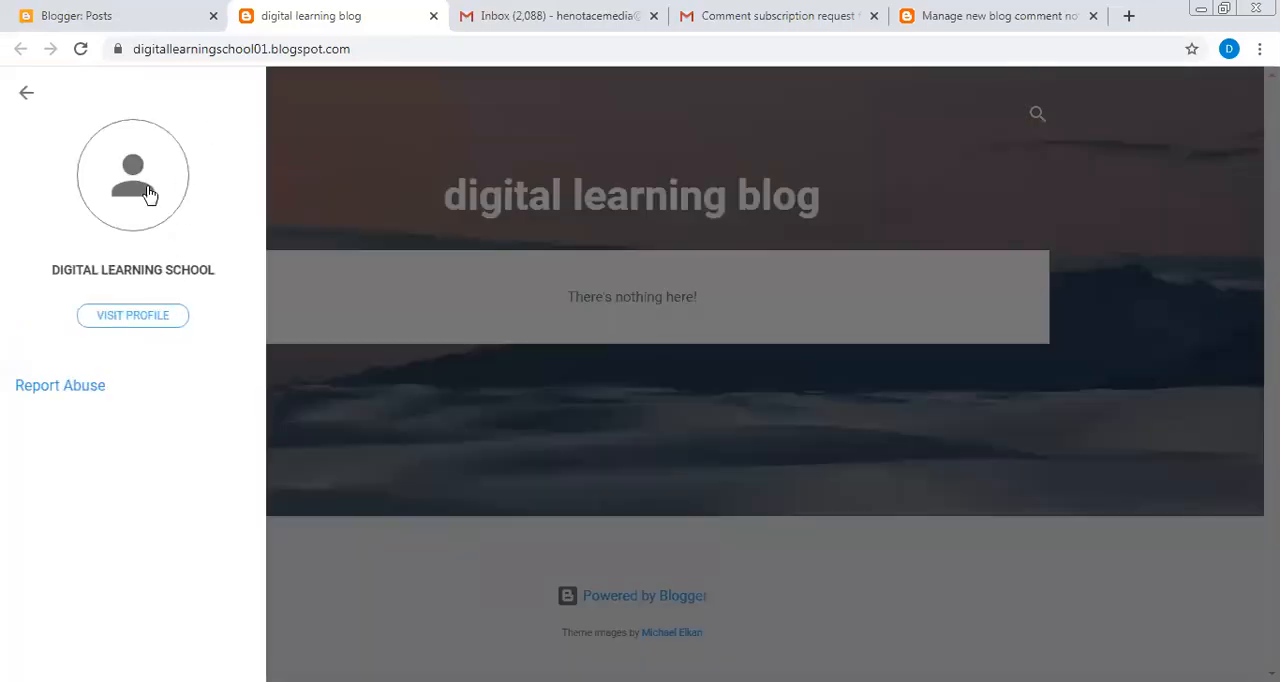
pyautogui.click(152, 320)
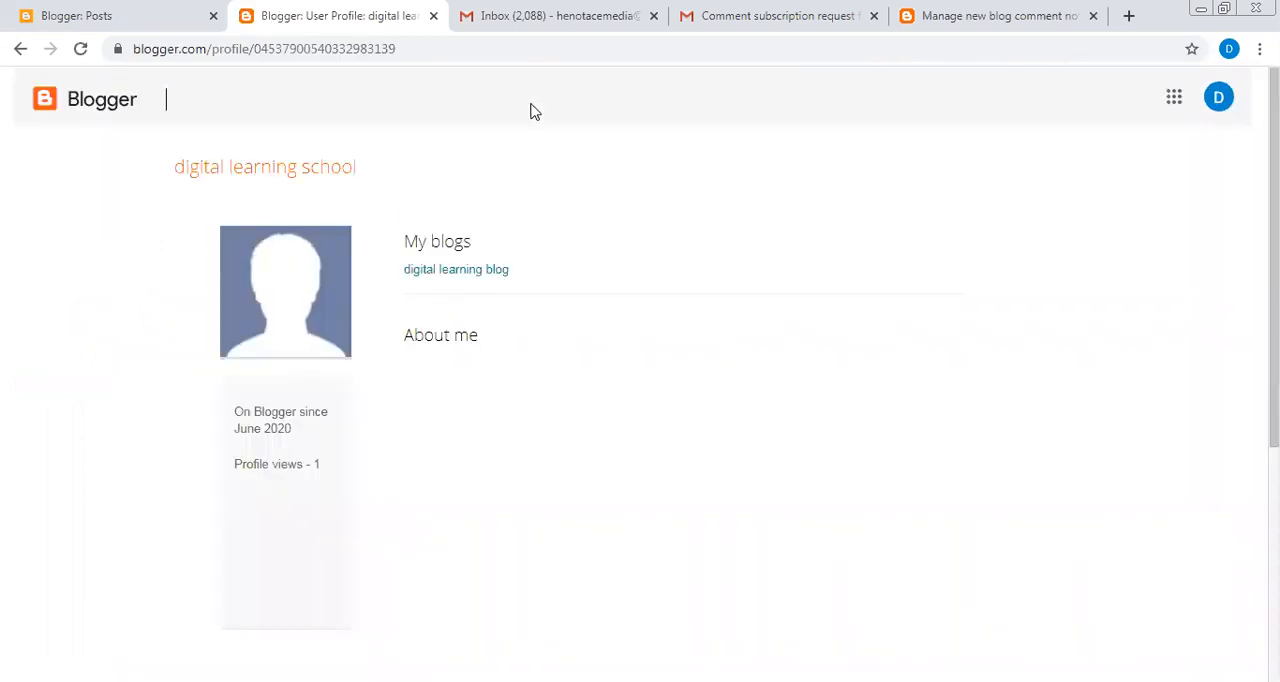
pyautogui.click(20, 50)
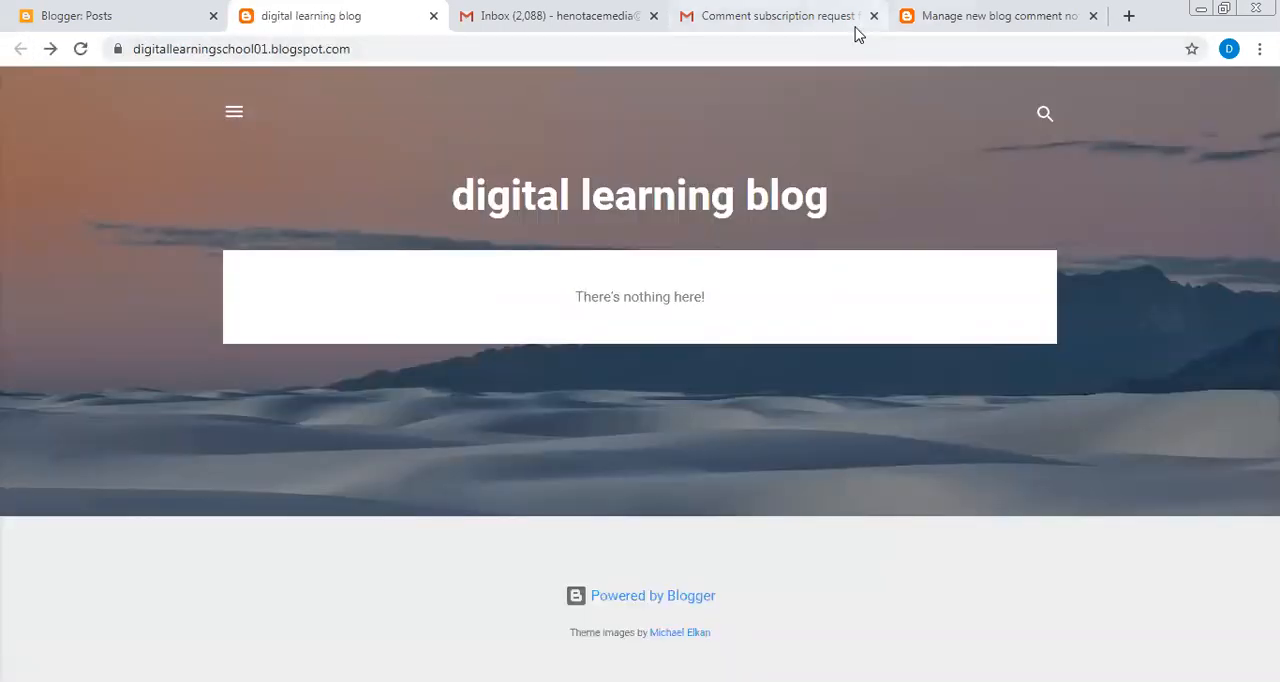
pyautogui.click(1000, 17)
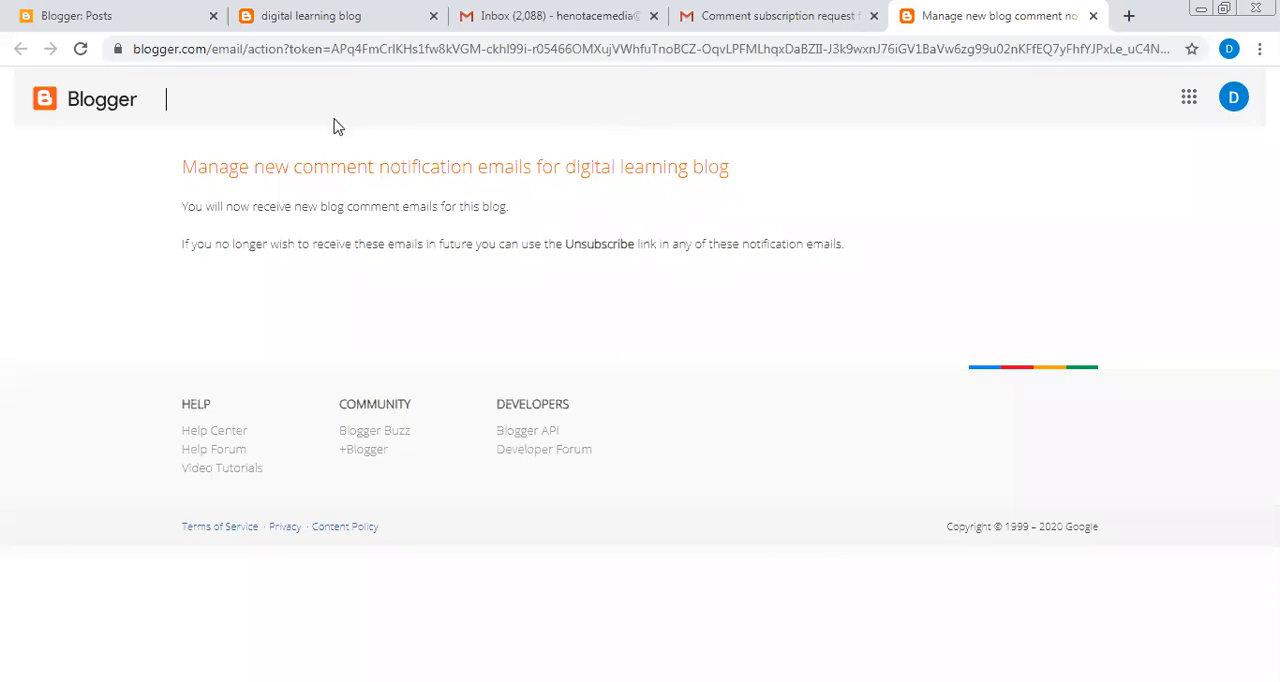
# - Return to the Blogger dashboard, open the theme gallery for digital learning blog and examine the Contempo theme variants
pyautogui.click(129, 18)
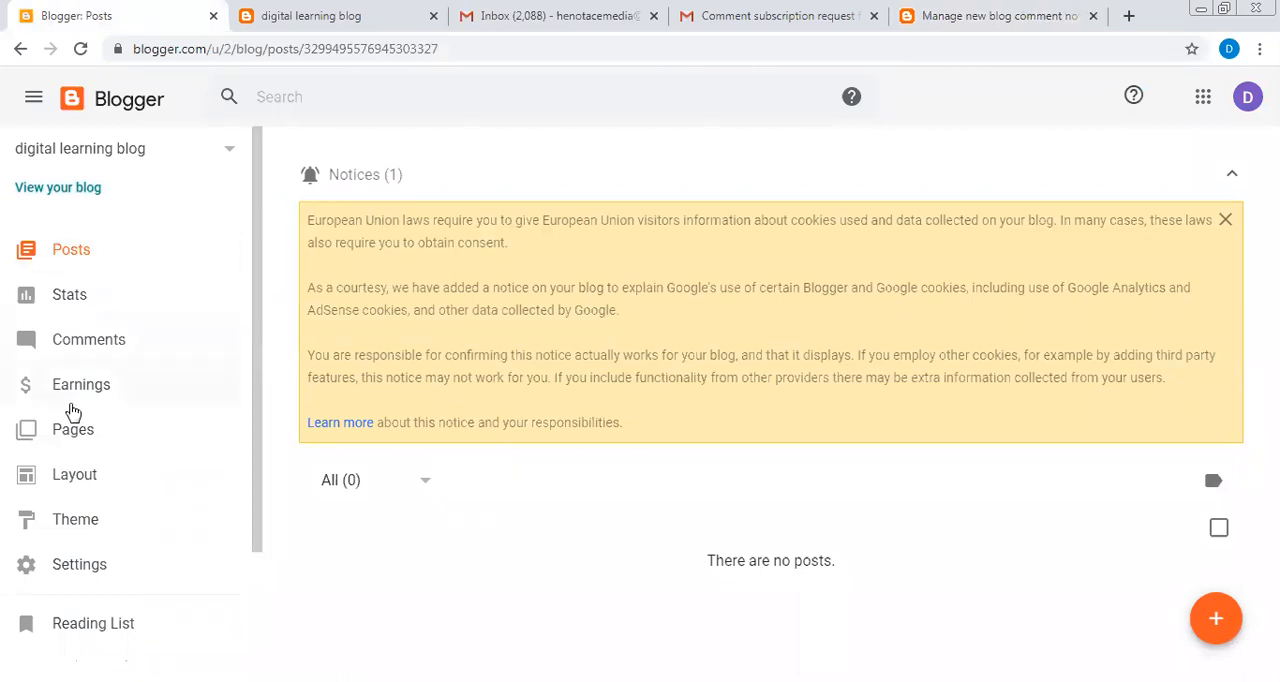
pyautogui.click(82, 527)
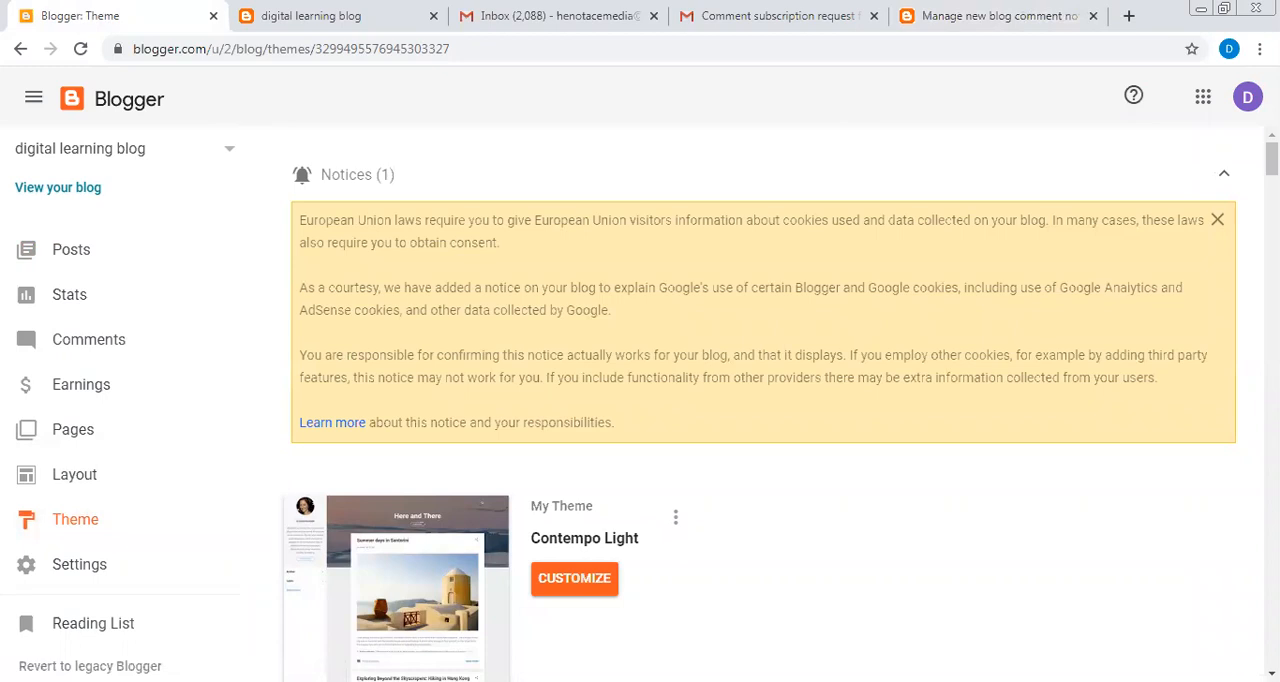
pyautogui.scroll(-4, 760, 400)
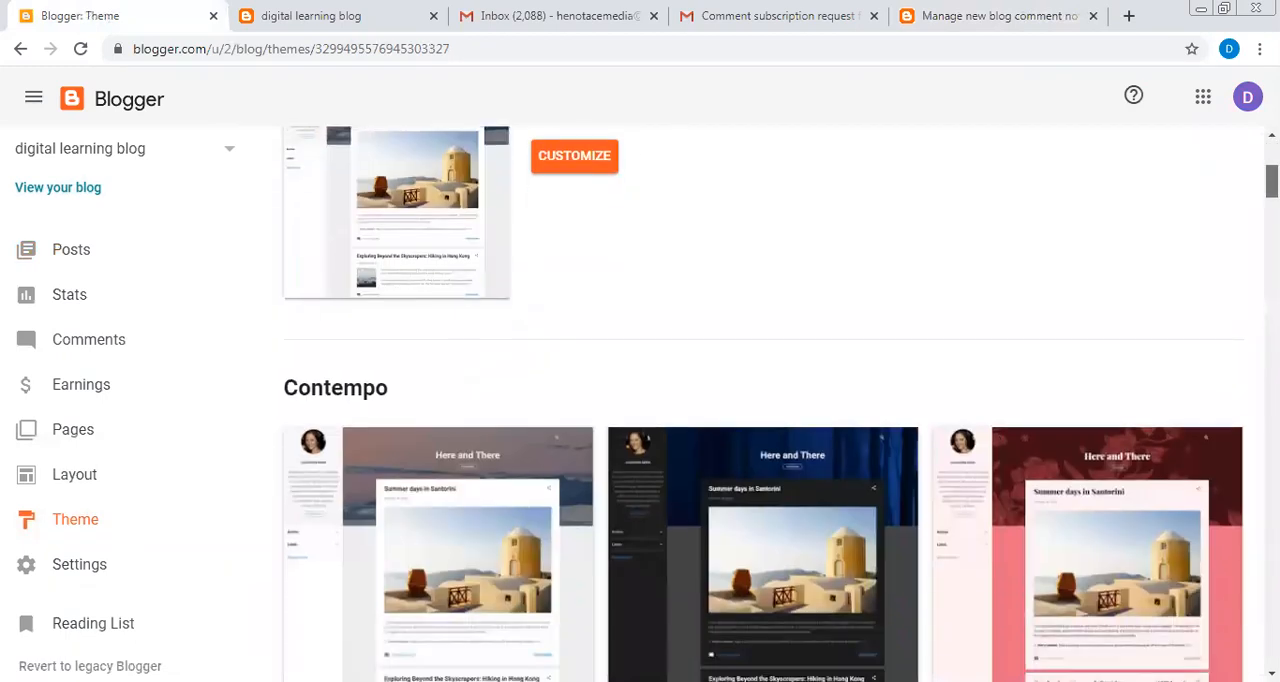
pyautogui.scroll(-5, 760, 400)
pyautogui.scroll(3, 760, 400)
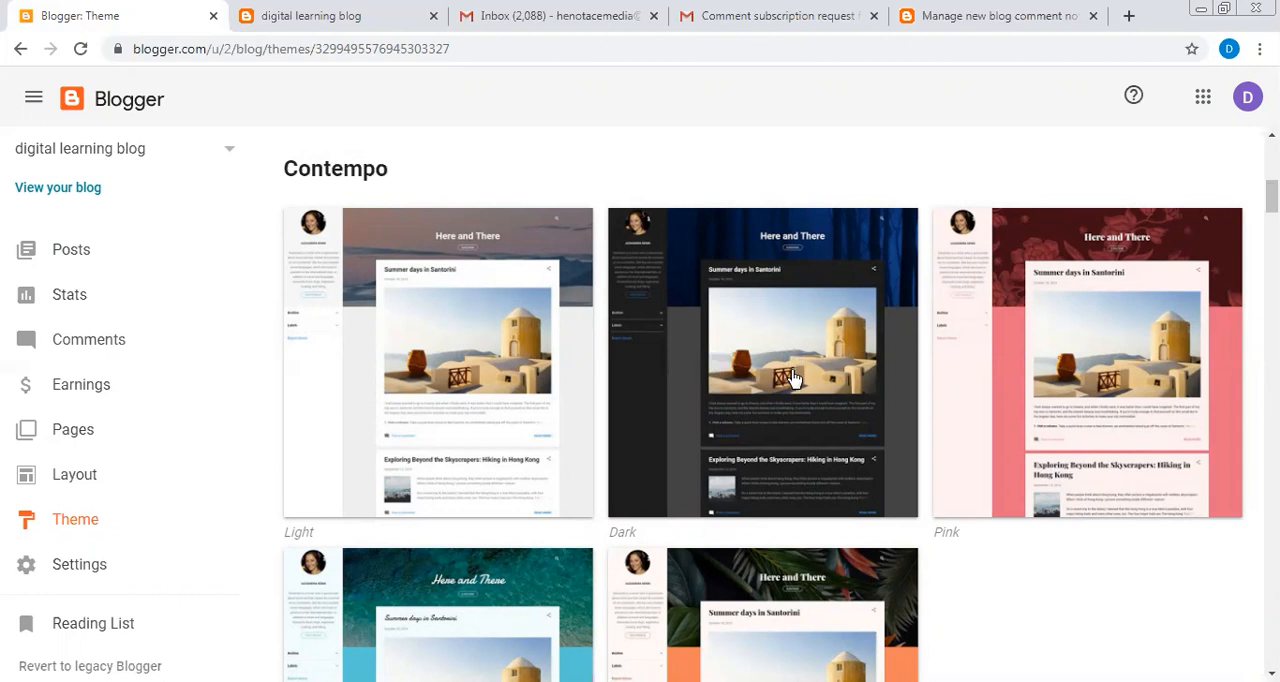
pyautogui.scroll(-1, 791, 386)
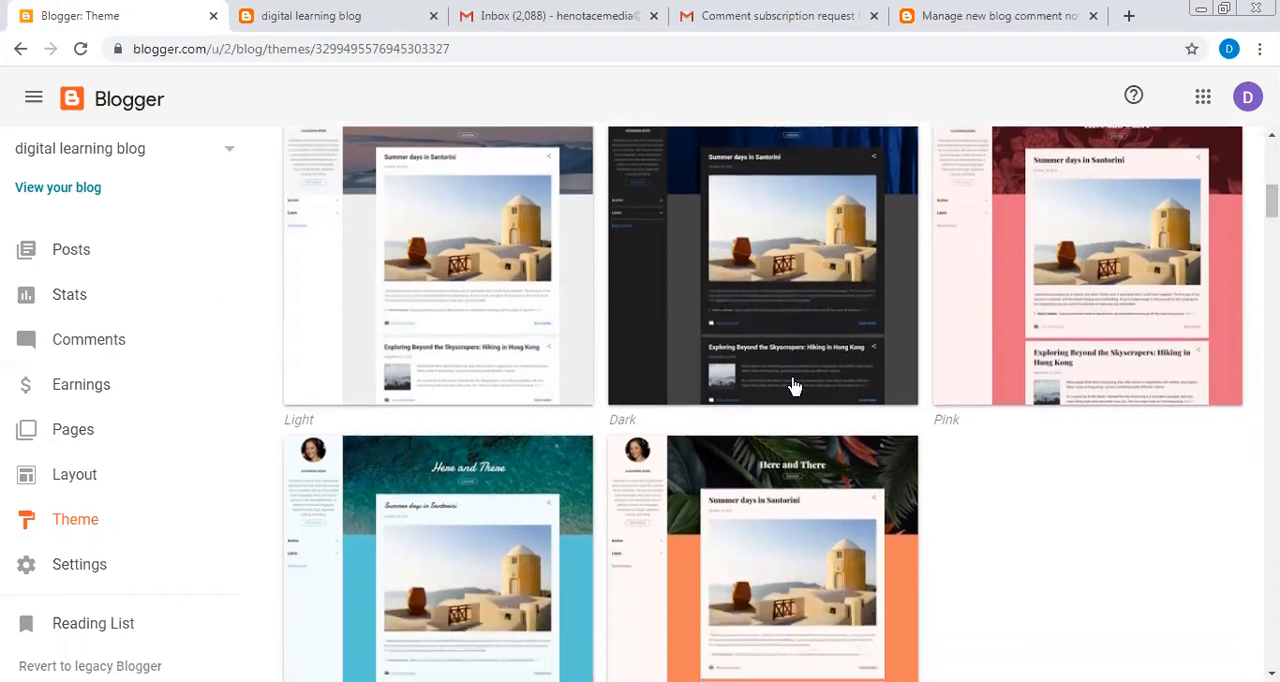
pyautogui.scroll(-2, 791, 386)
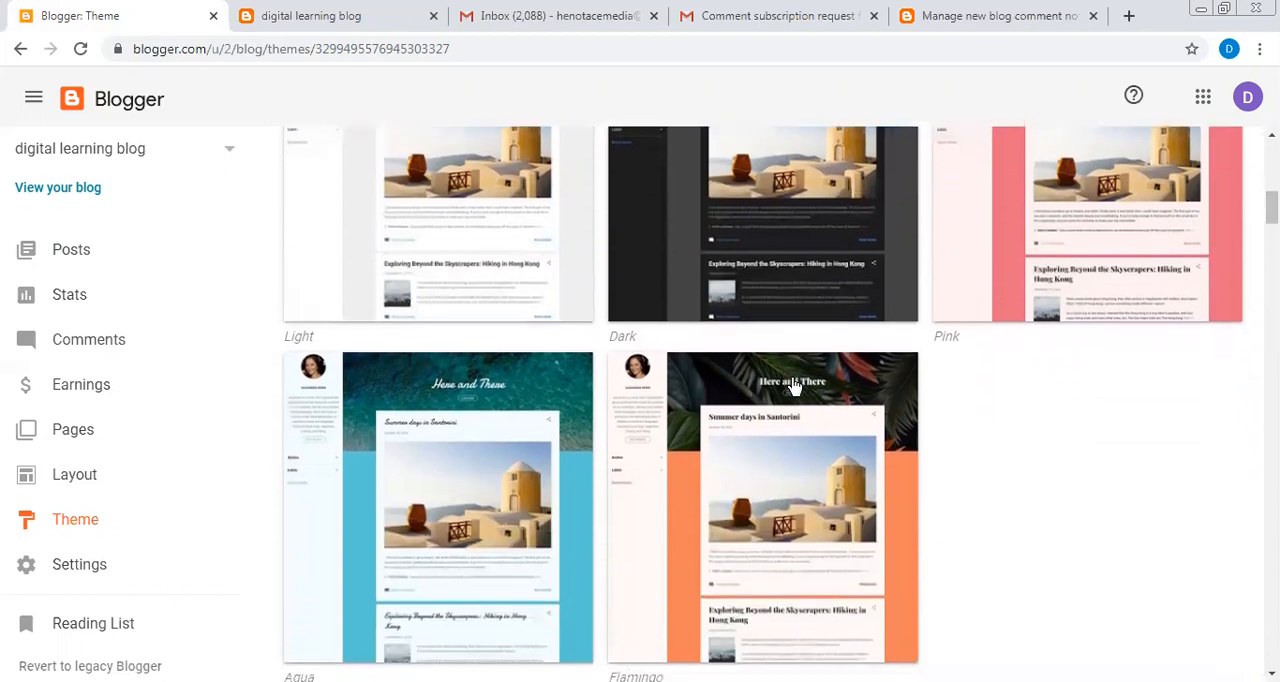
pyautogui.scroll(-2, 791, 386)
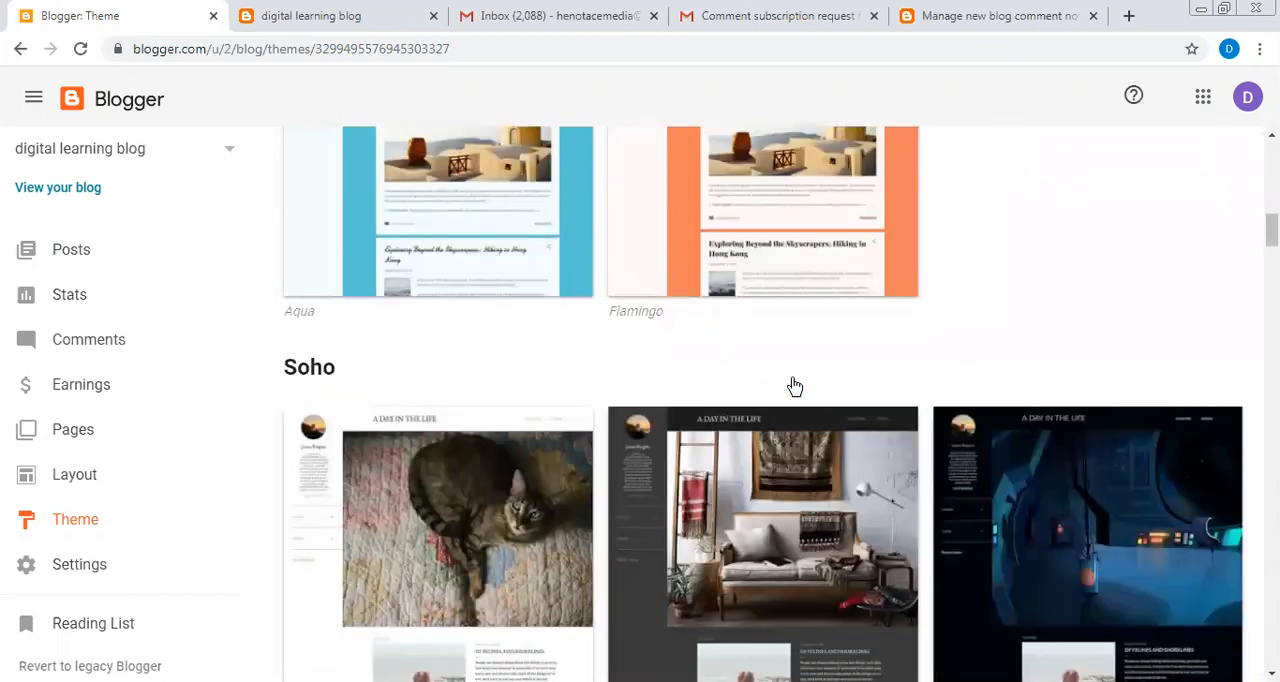
pyautogui.scroll(1, 792, 386)
pyautogui.scroll(5, 794, 386)
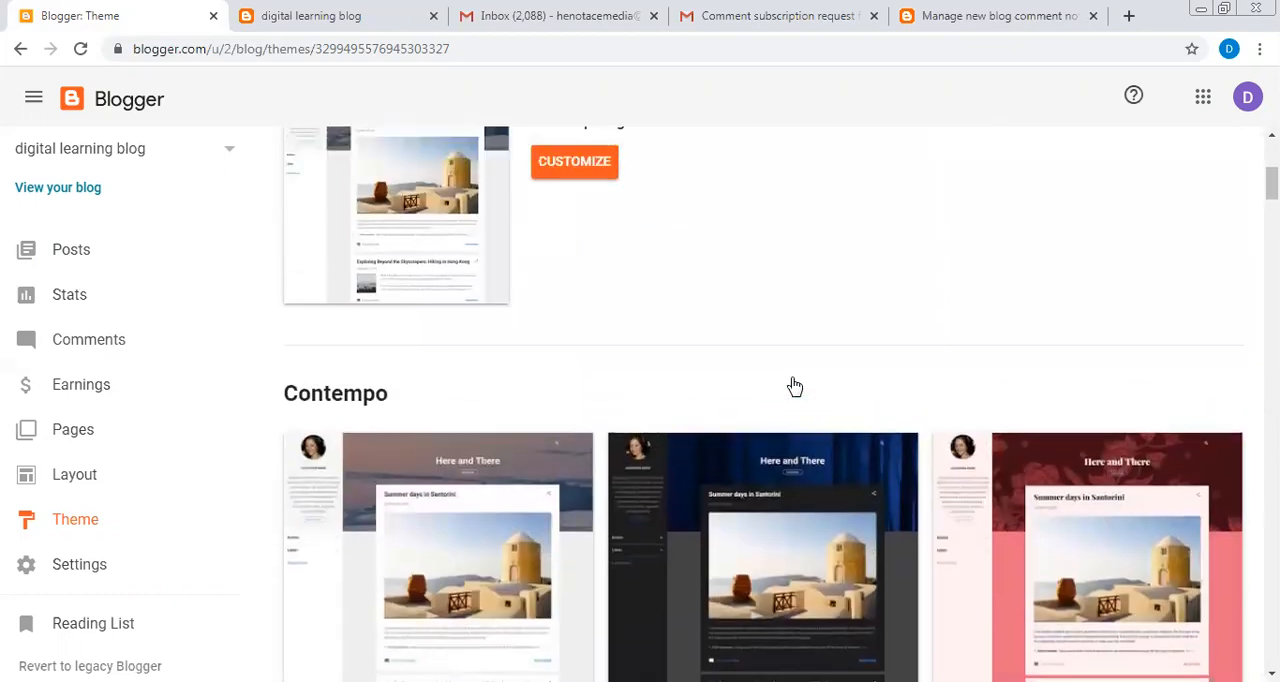
# - Browse the theme gallery from the Contempo variants through the Soho and Notable designs
pyautogui.scroll(-5, 791, 385)
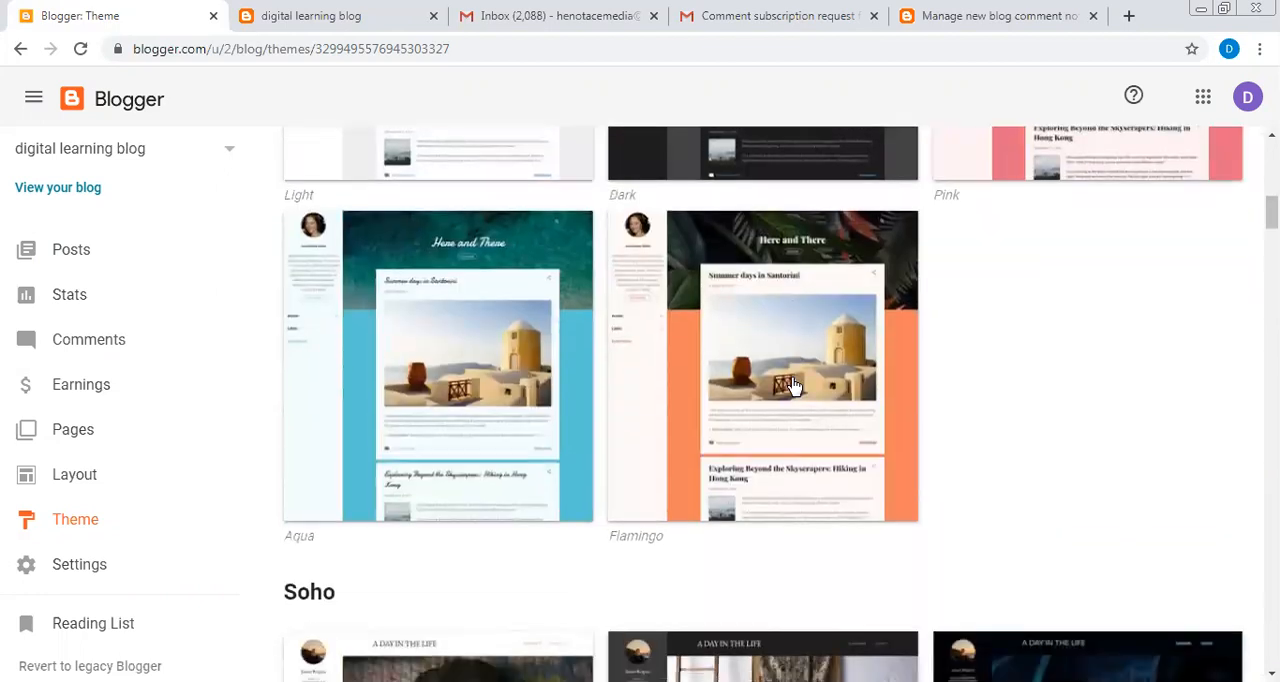
pyautogui.scroll(-2, 791, 386)
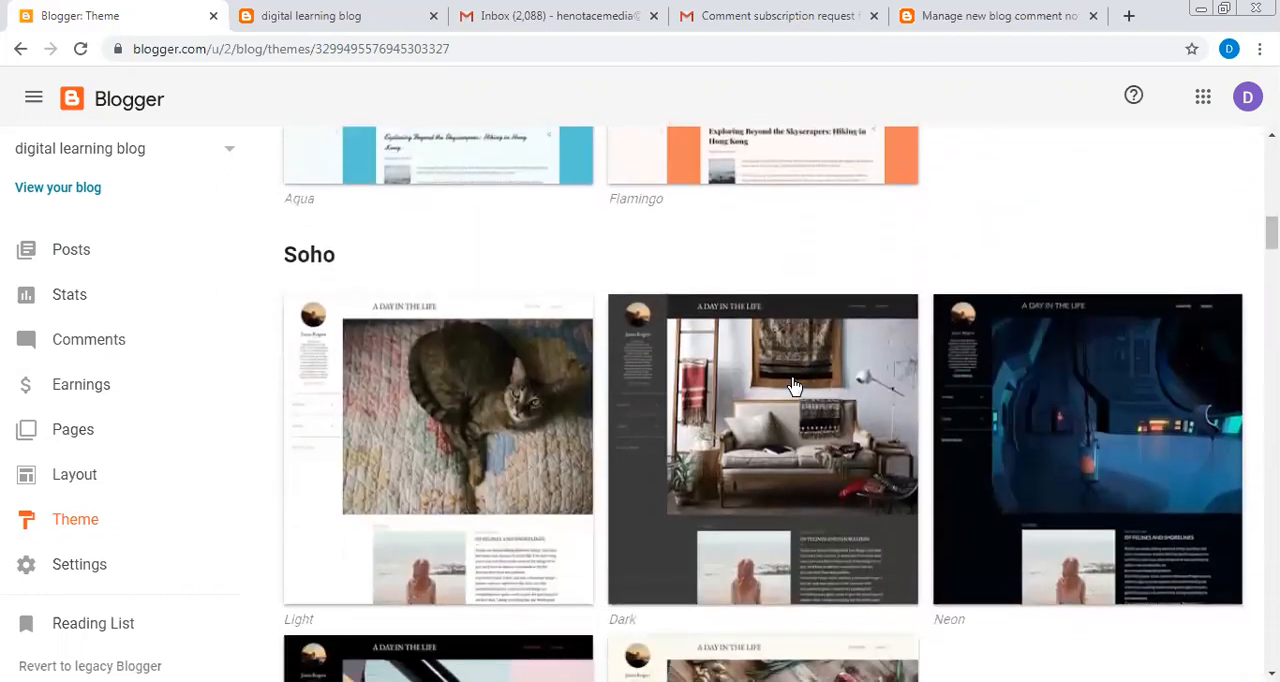
pyautogui.scroll(-3, 794, 386)
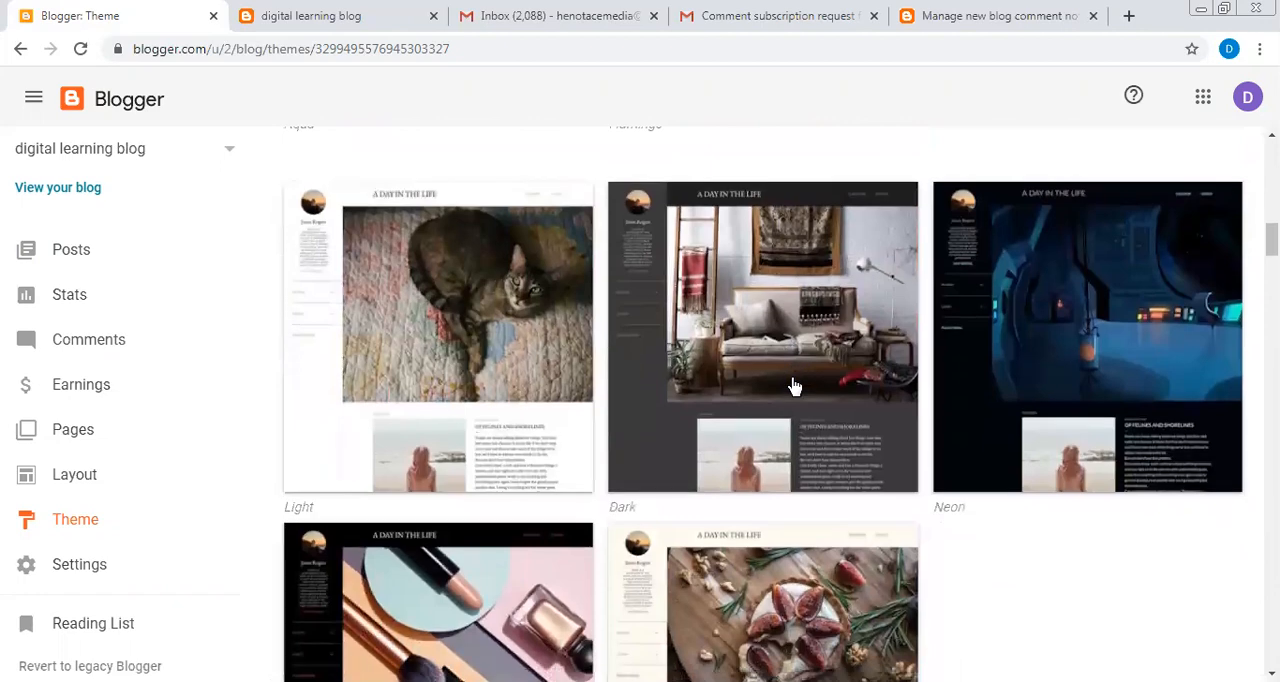
pyautogui.scroll(-2, 794, 386)
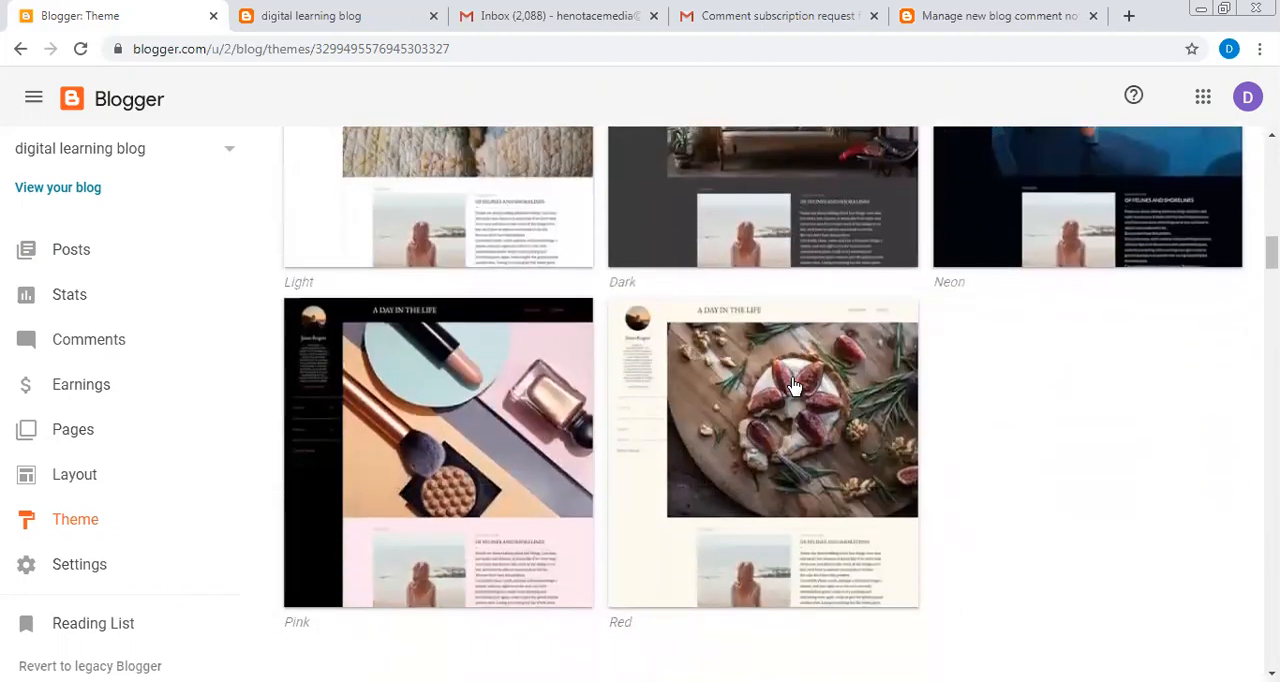
pyautogui.scroll(-6, 794, 386)
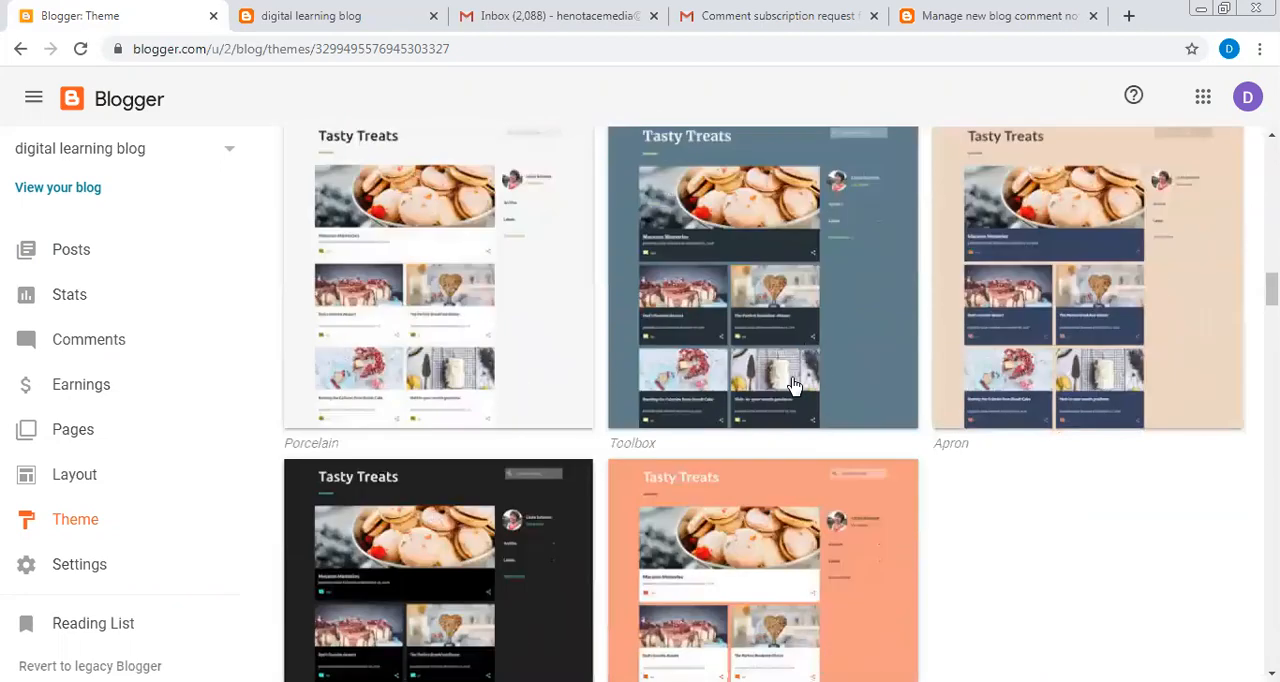
pyautogui.scroll(-3, 794, 386)
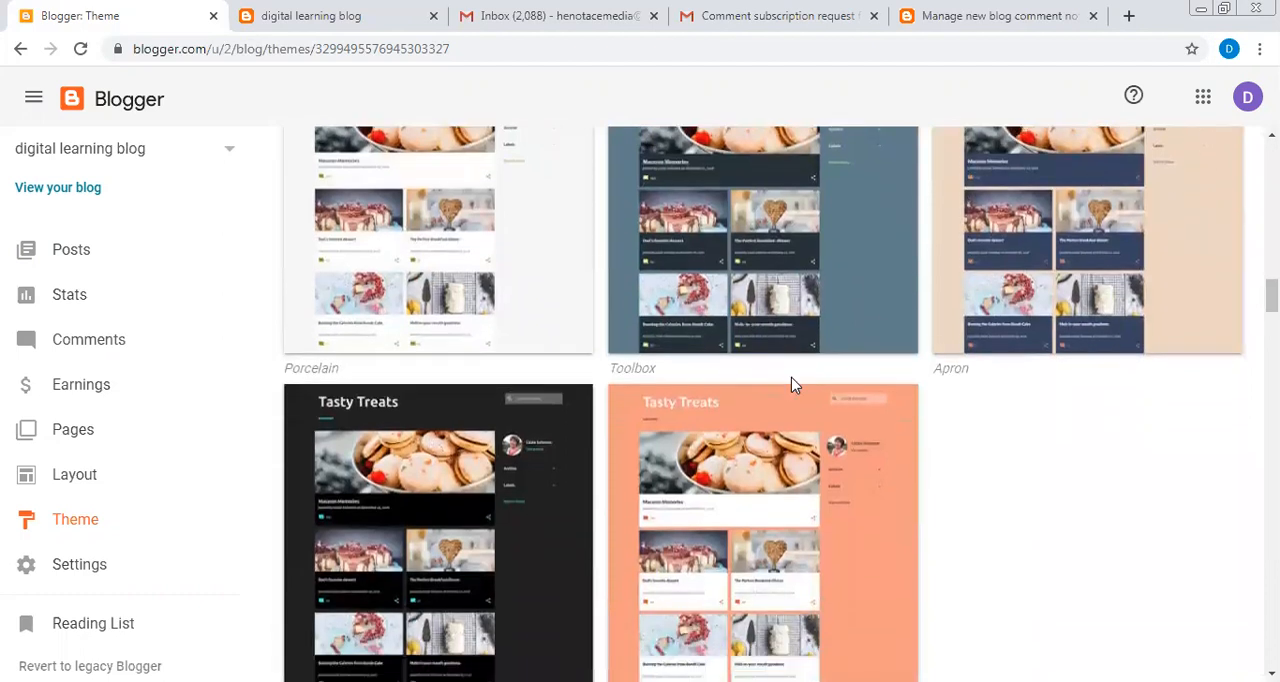
pyautogui.scroll(-5, 794, 386)
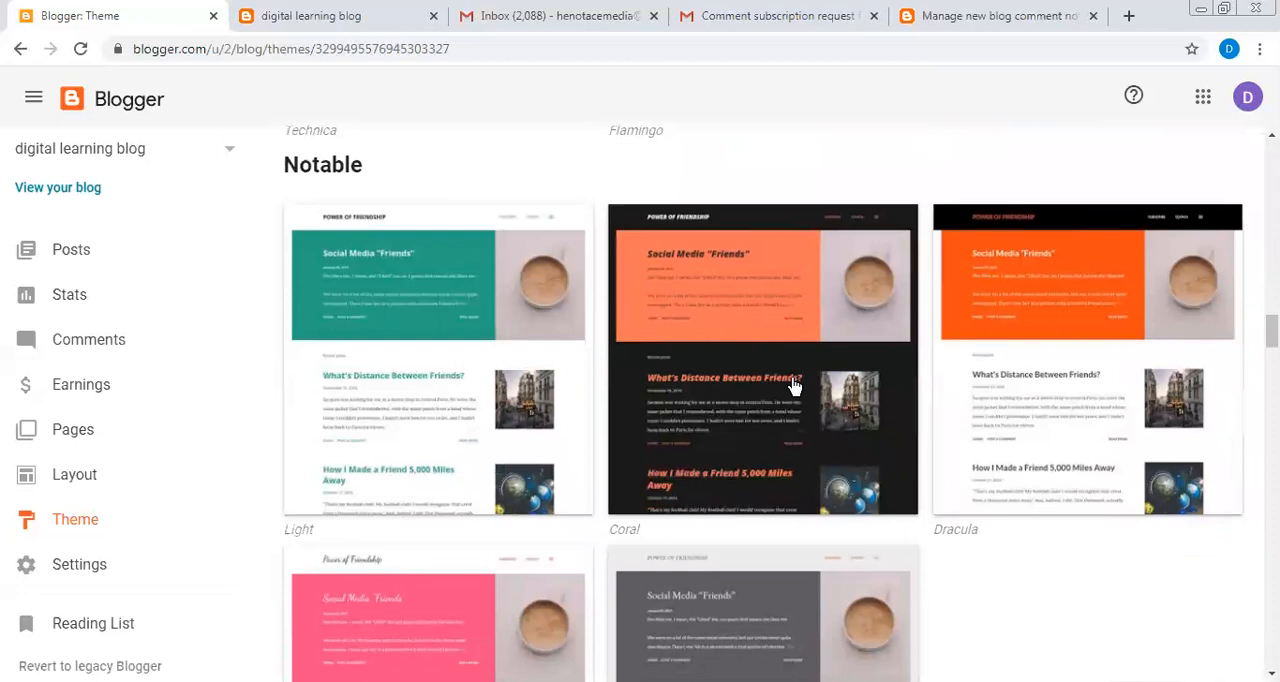
pyautogui.scroll(-1, 794, 386)
pyautogui.scroll(-1, 794, 386)
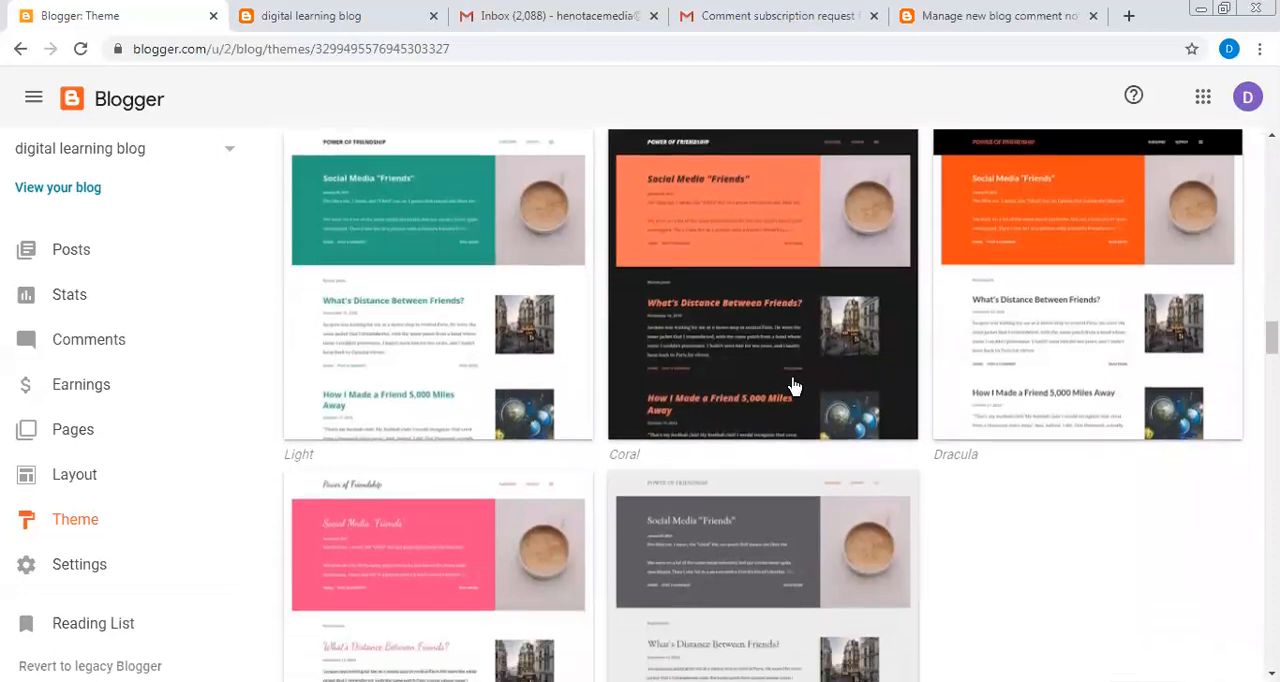
pyautogui.scroll(-2, 794, 386)
pyautogui.scroll(-7, 794, 386)
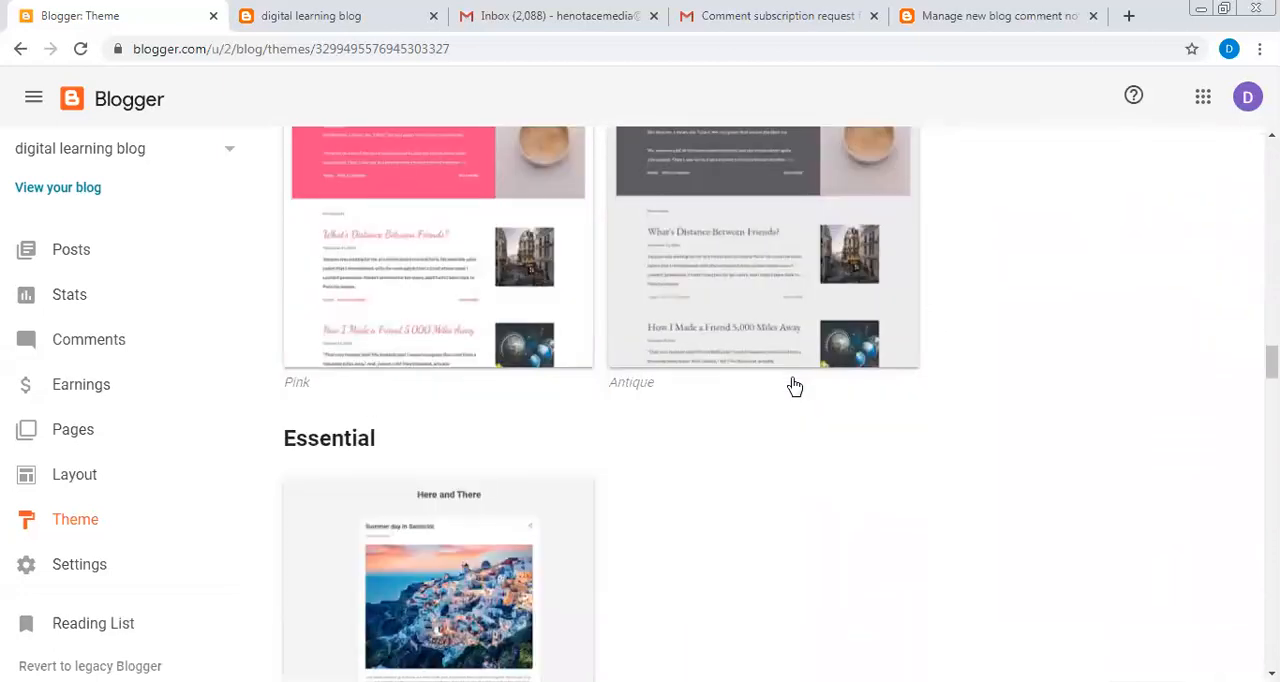
# - Examine the Essential theme and compare the Simple theme variants such as Bold, Simply Simple and Pale
pyautogui.scroll(-1, 794, 386)
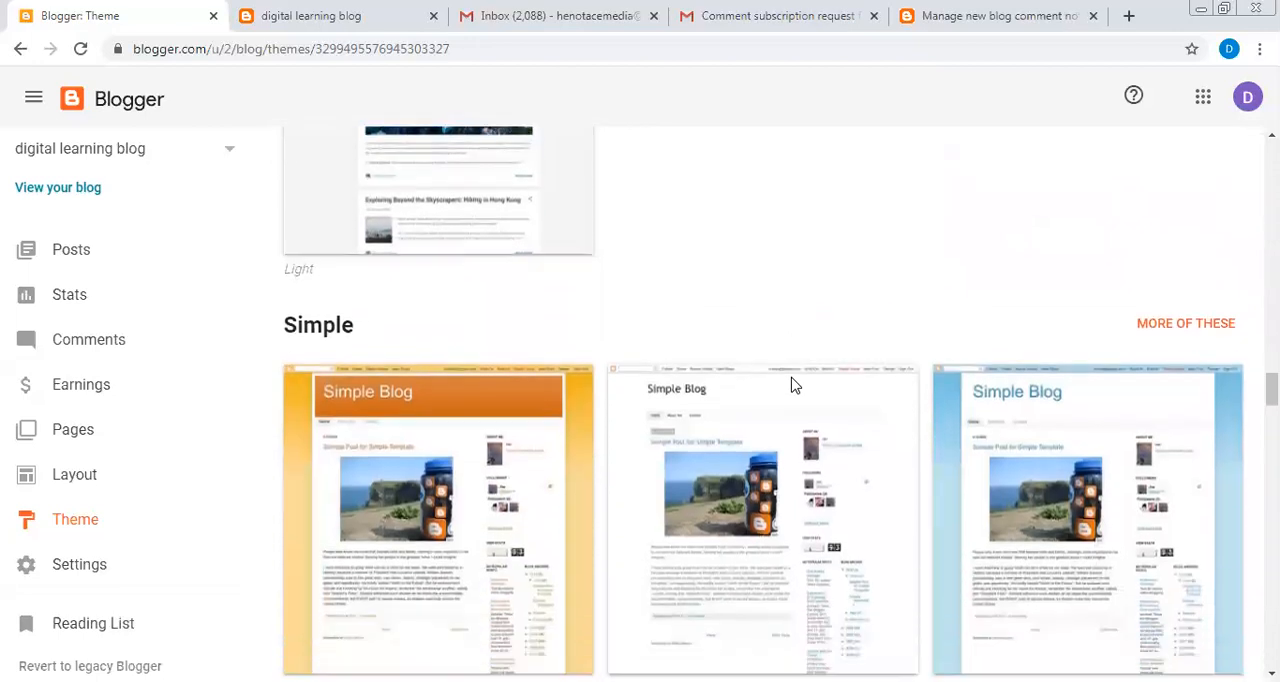
pyautogui.scroll(-1, 794, 386)
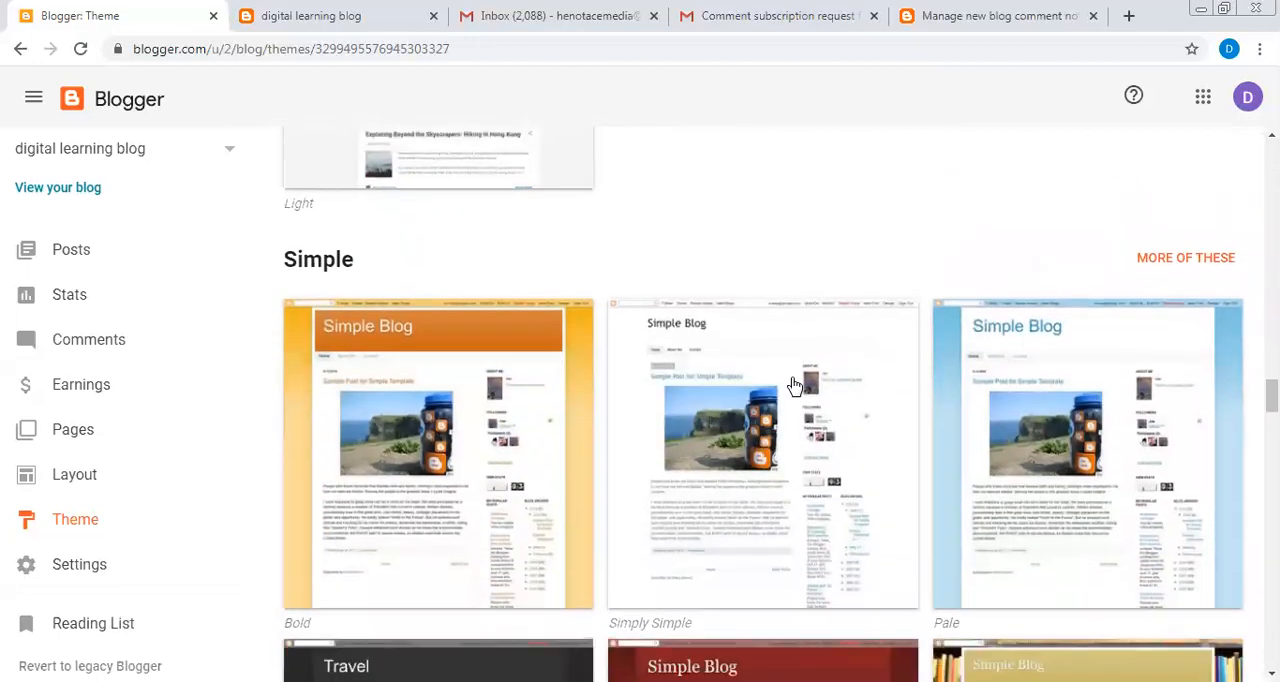
pyautogui.scroll(-3, 794, 386)
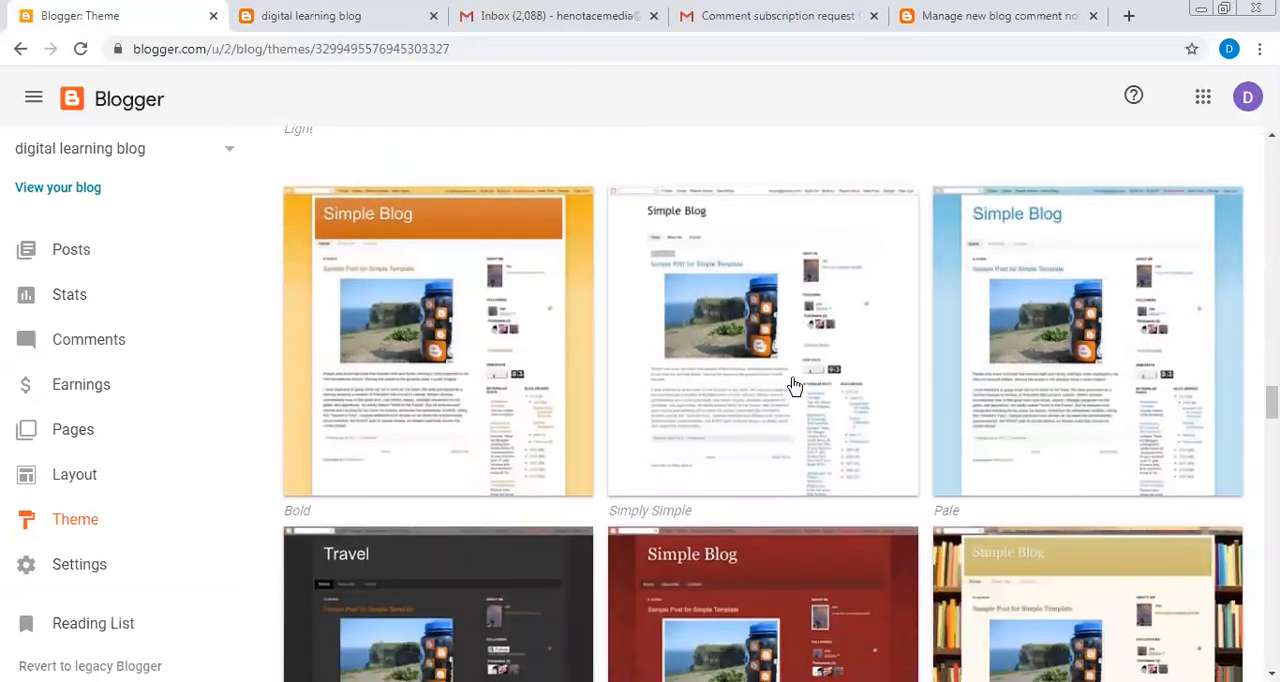
pyautogui.scroll(-2, 794, 386)
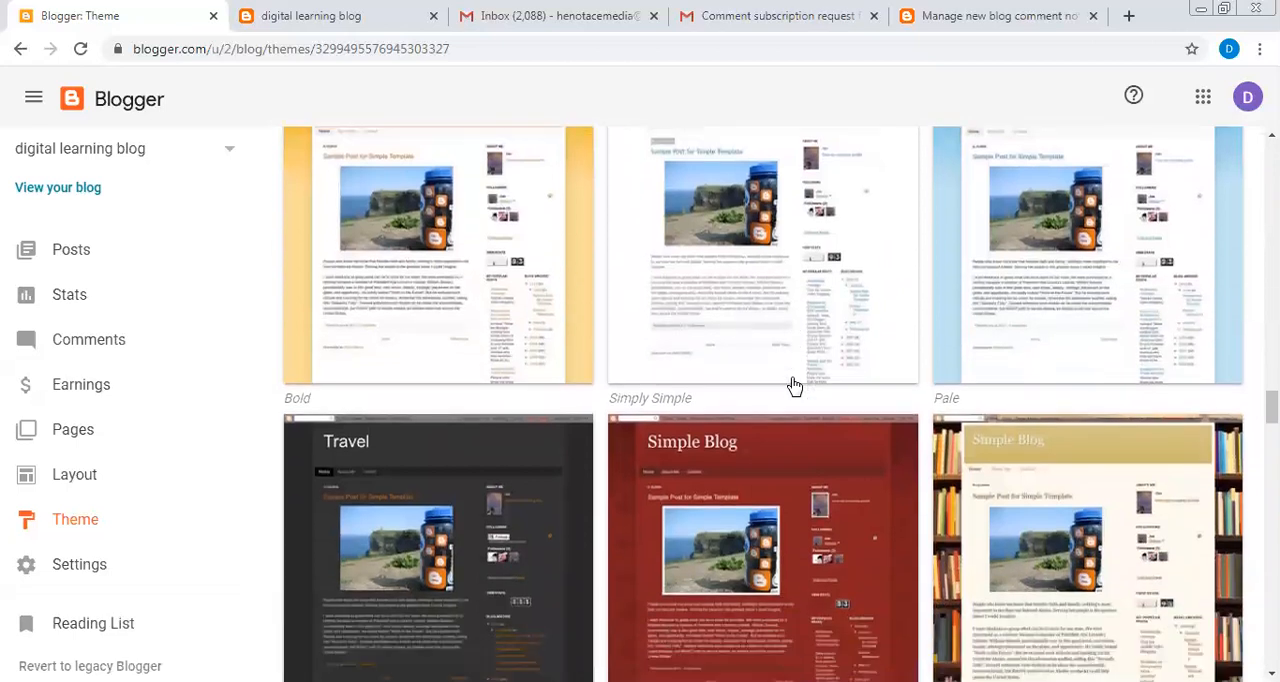
pyautogui.scroll(-5, 794, 386)
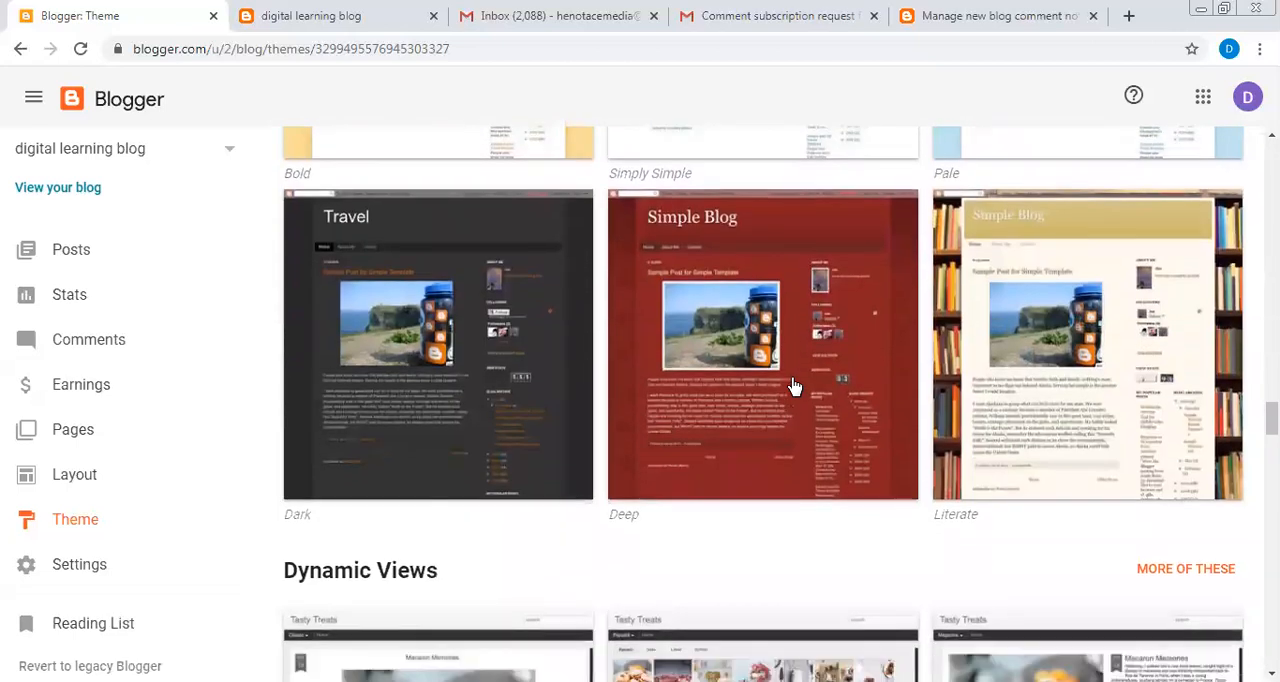
pyautogui.scroll(-3, 794, 386)
pyautogui.scroll(7, 794, 386)
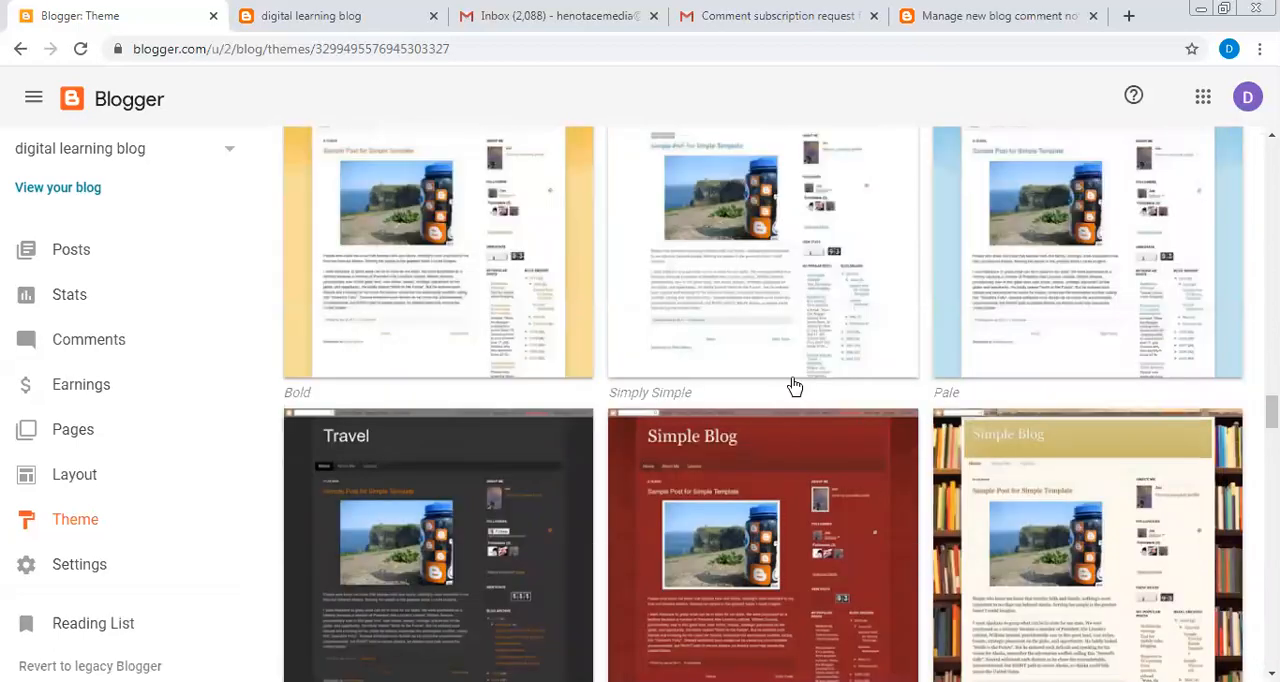
pyautogui.scroll(5, 794, 386)
pyautogui.scroll(-2, 794, 386)
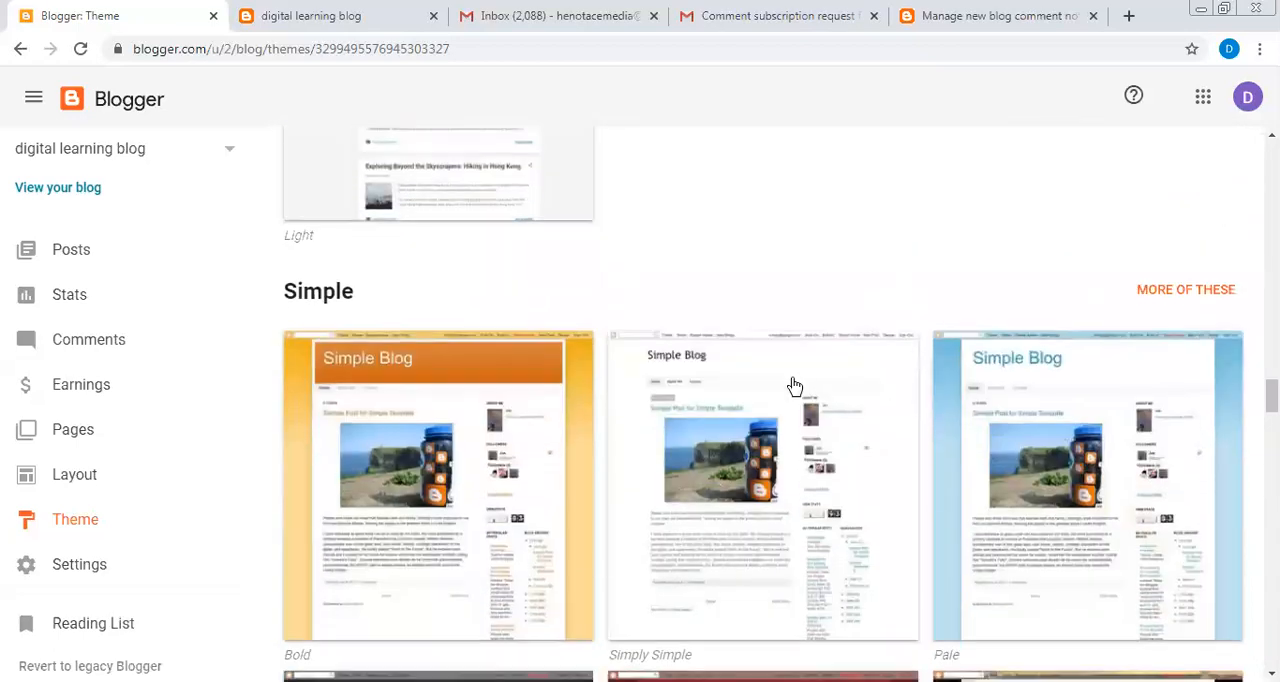
pyautogui.scroll(-1, 794, 386)
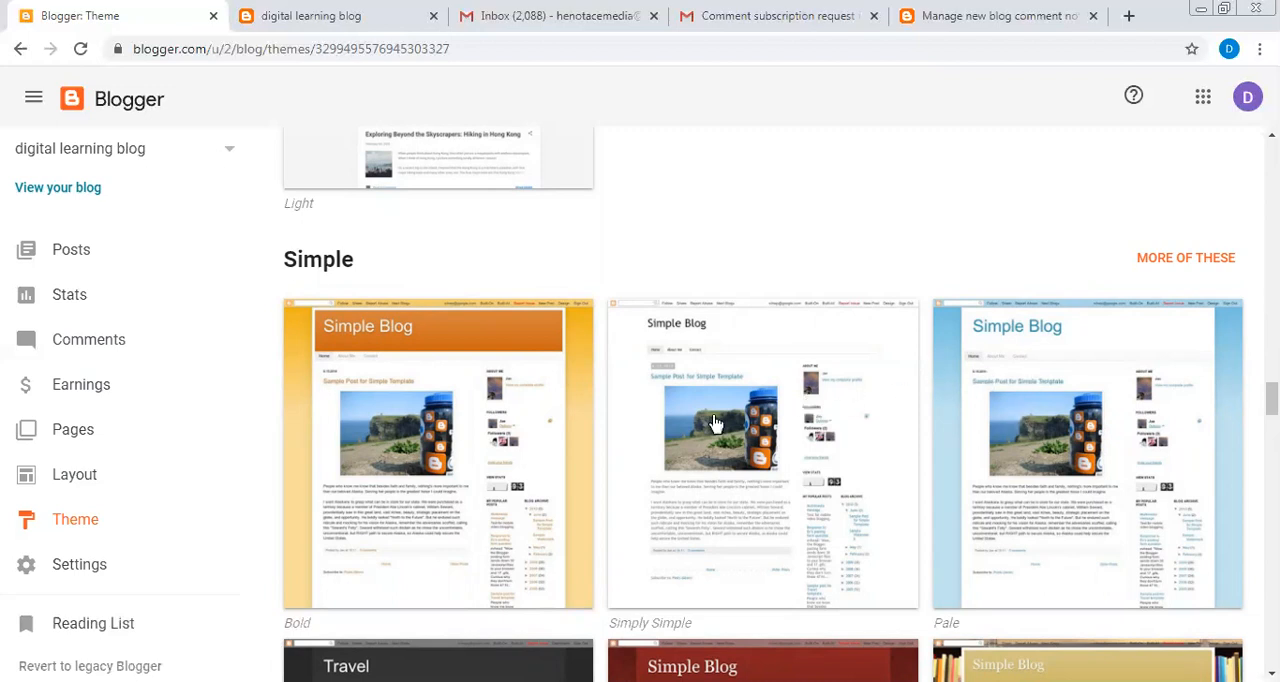
# - Preview the Simple Bold theme on the blog and apply it, accepting the notice about hidden gadgets
pyautogui.click(493, 460)
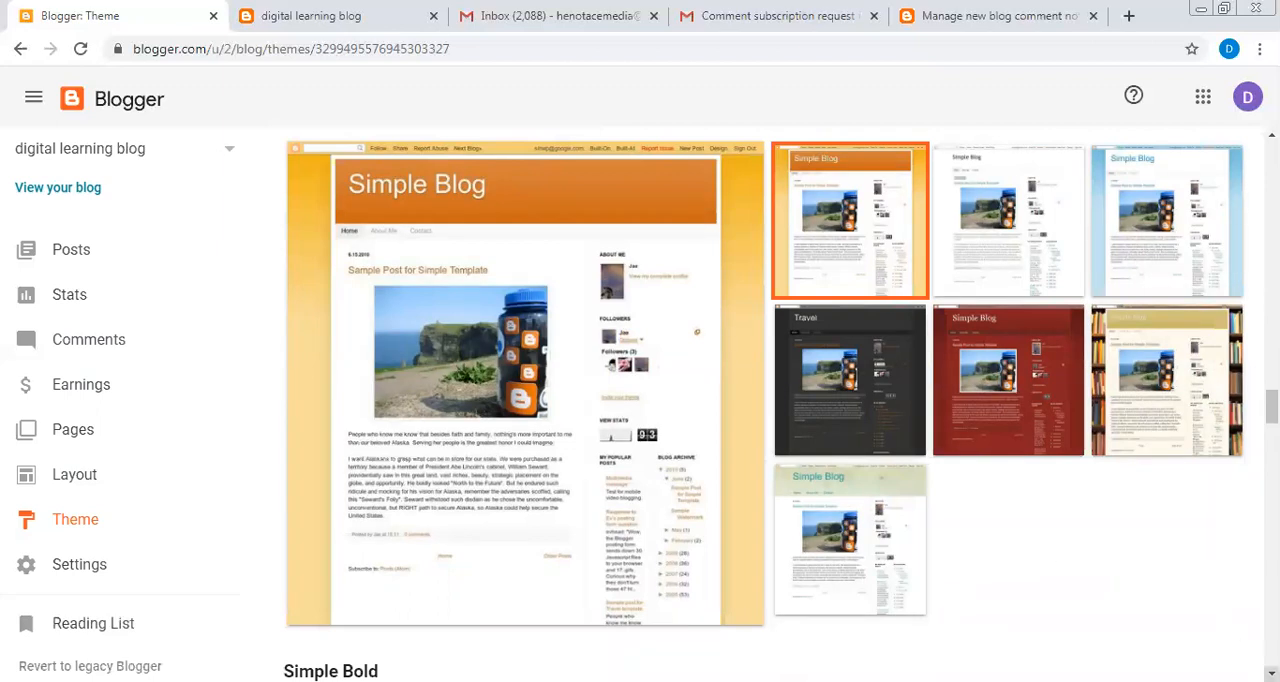
pyautogui.click(1271, 674)
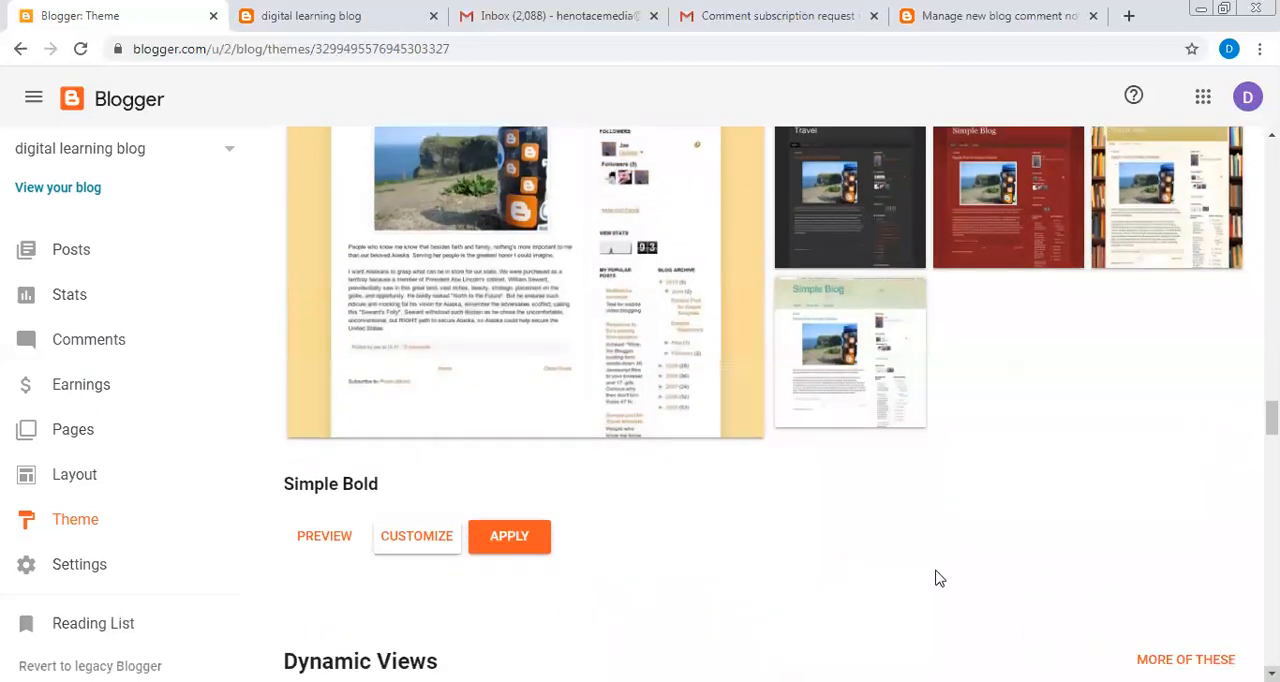
pyautogui.click(345, 540)
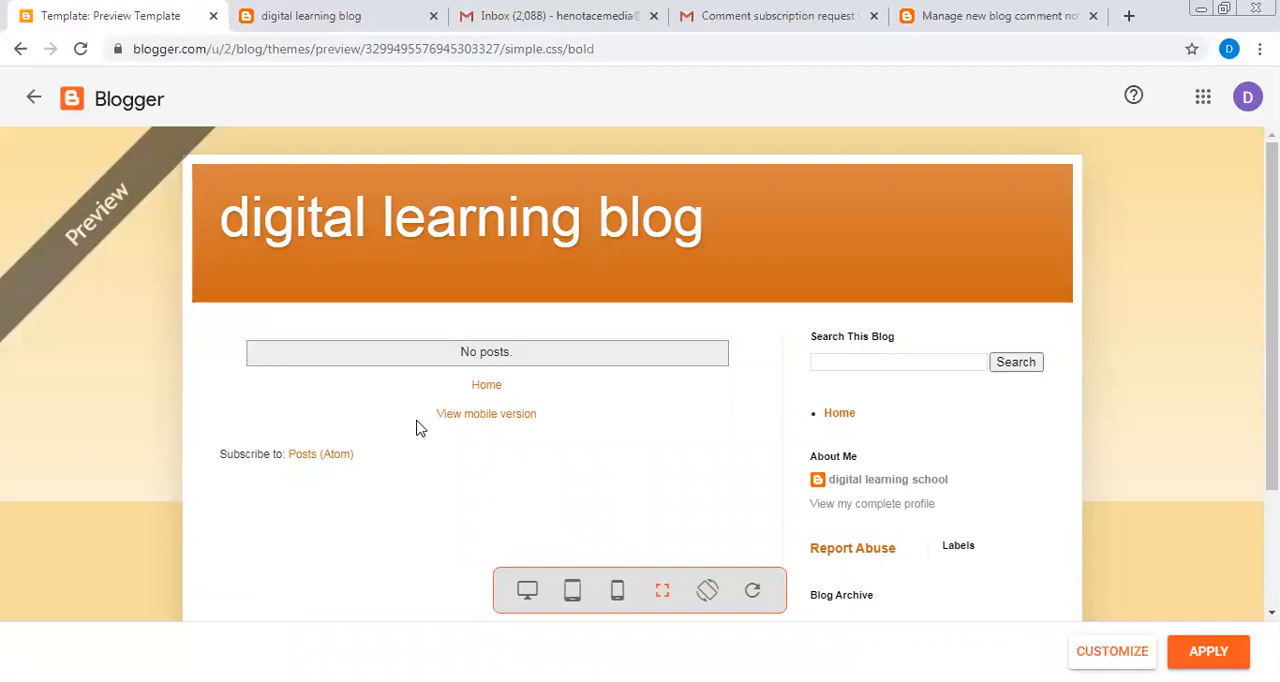
pyautogui.click(34, 102)
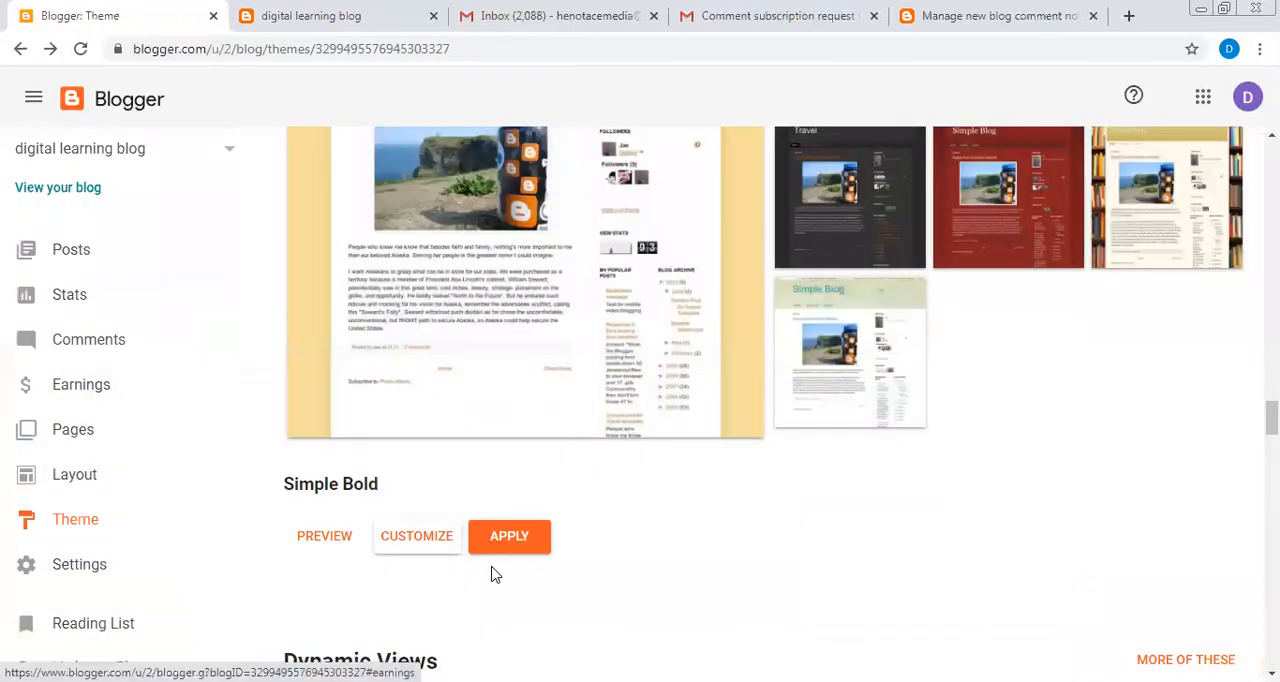
pyautogui.click(498, 545)
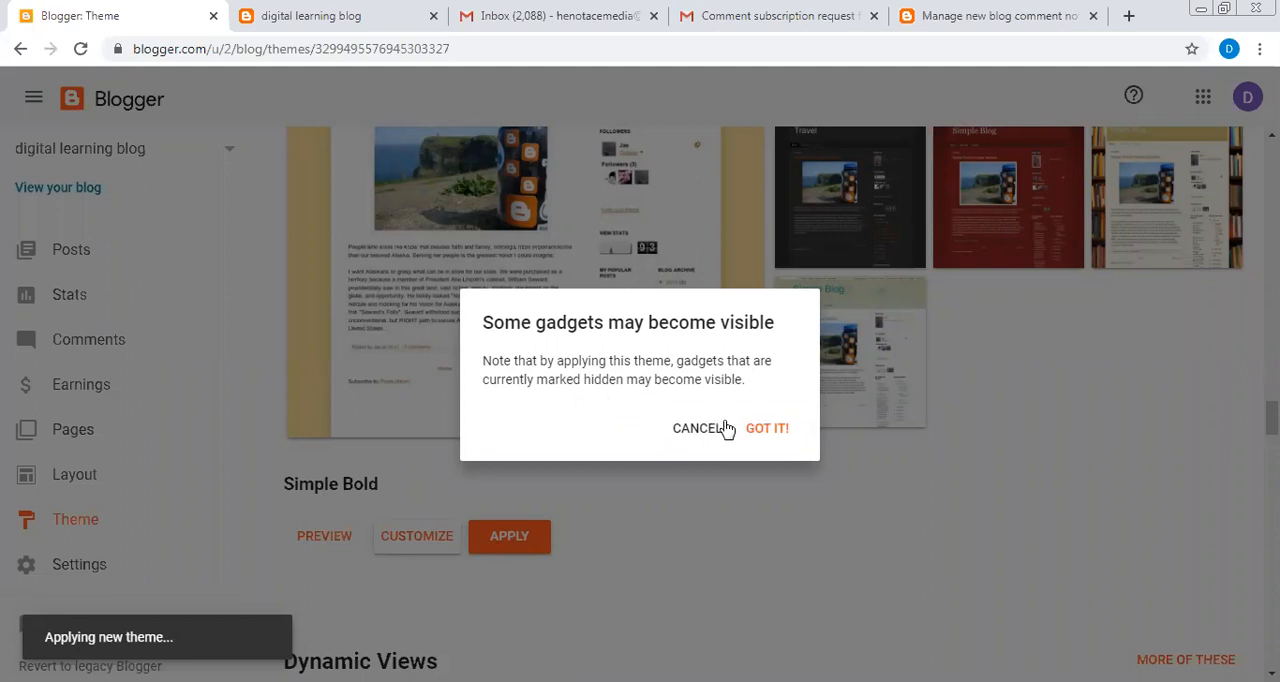
pyautogui.click(767, 433)
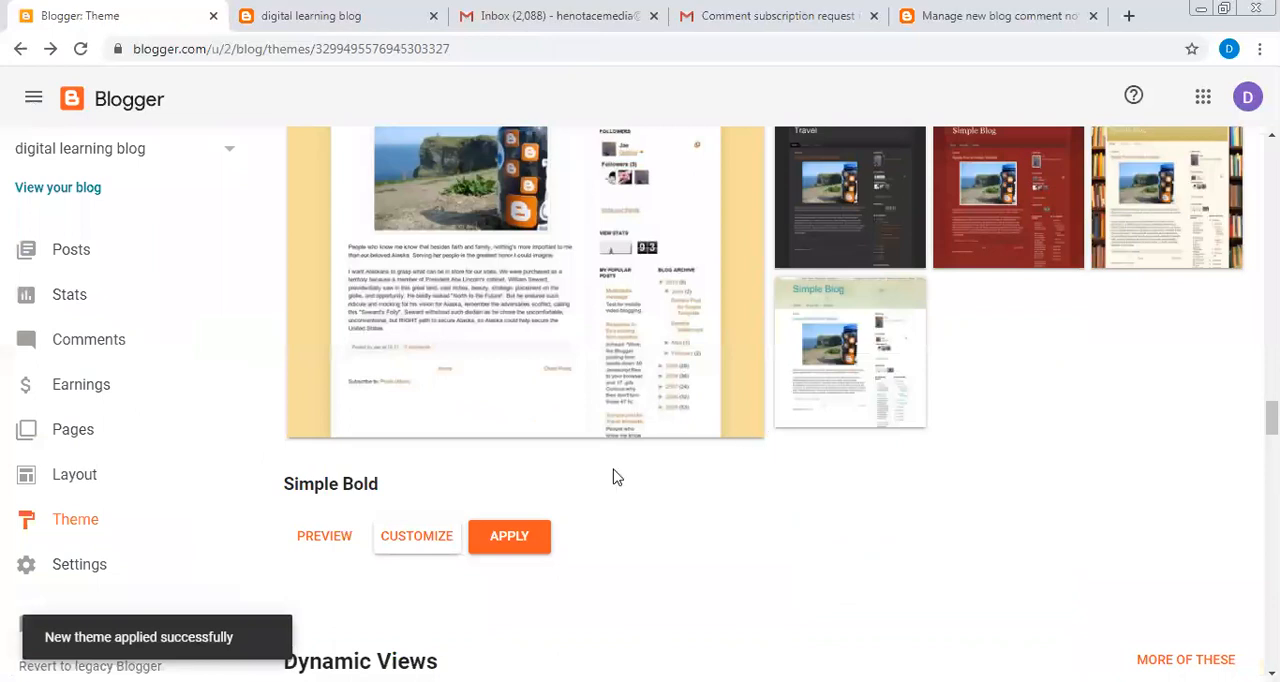
# - Look over the Simple Bold theme in the Theme Designer and return to the blog's theme page to check the current theme
pyautogui.click(393, 541)
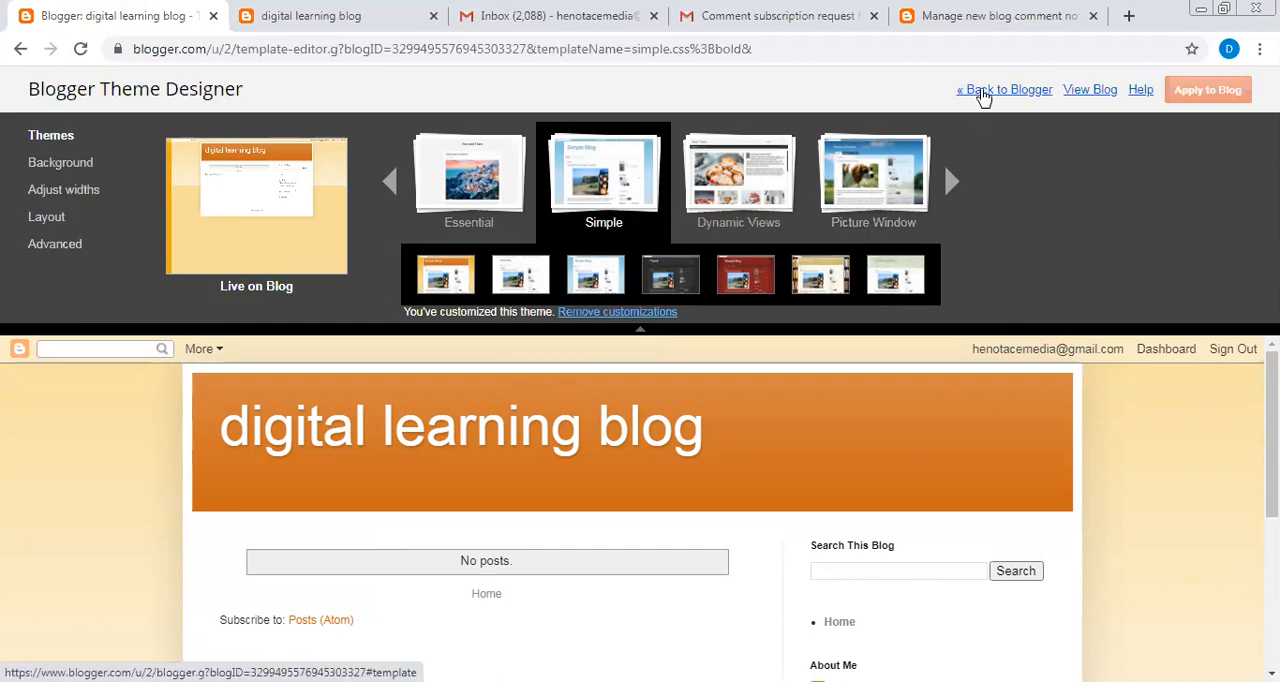
pyautogui.click(984, 94)
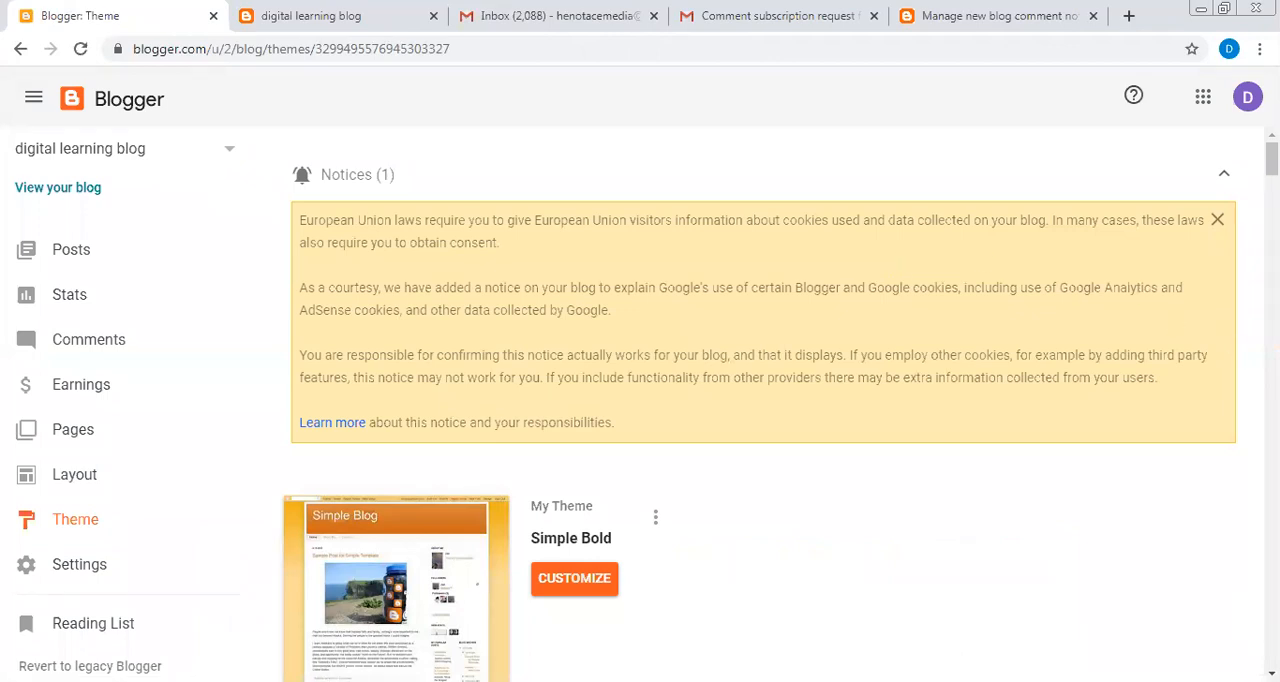
pyautogui.scroll(-2, 759, 406)
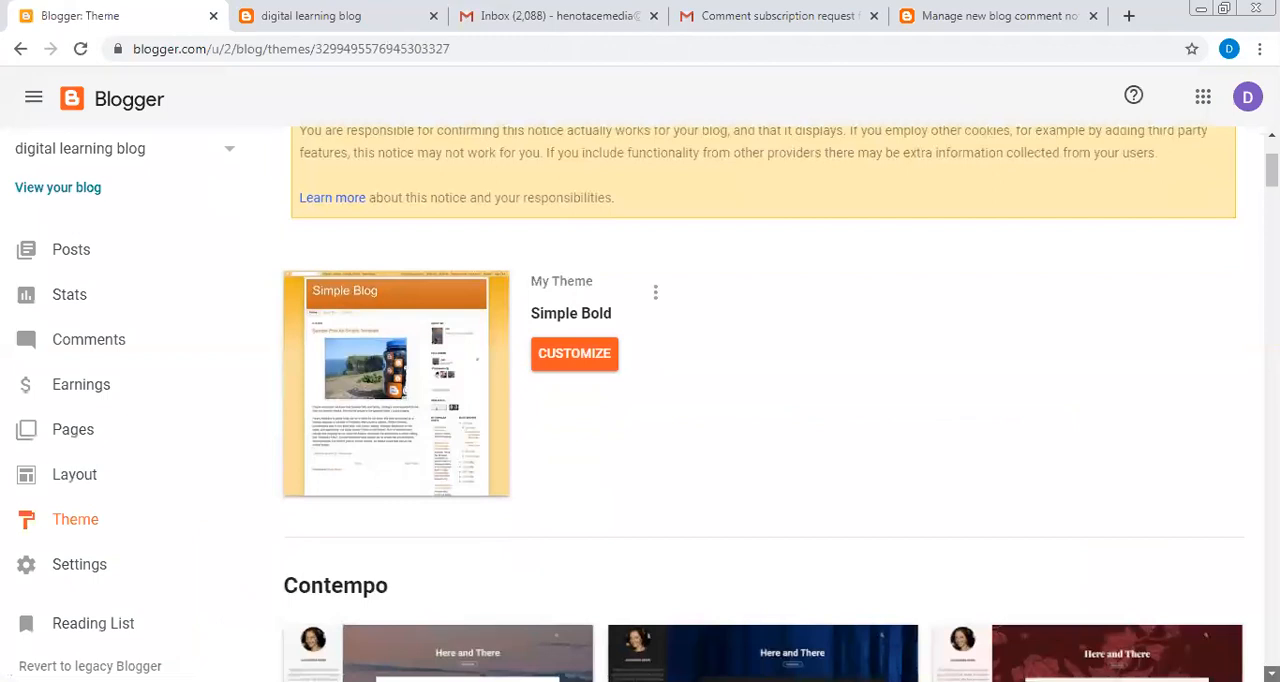
pyautogui.scroll(-1, 762, 403)
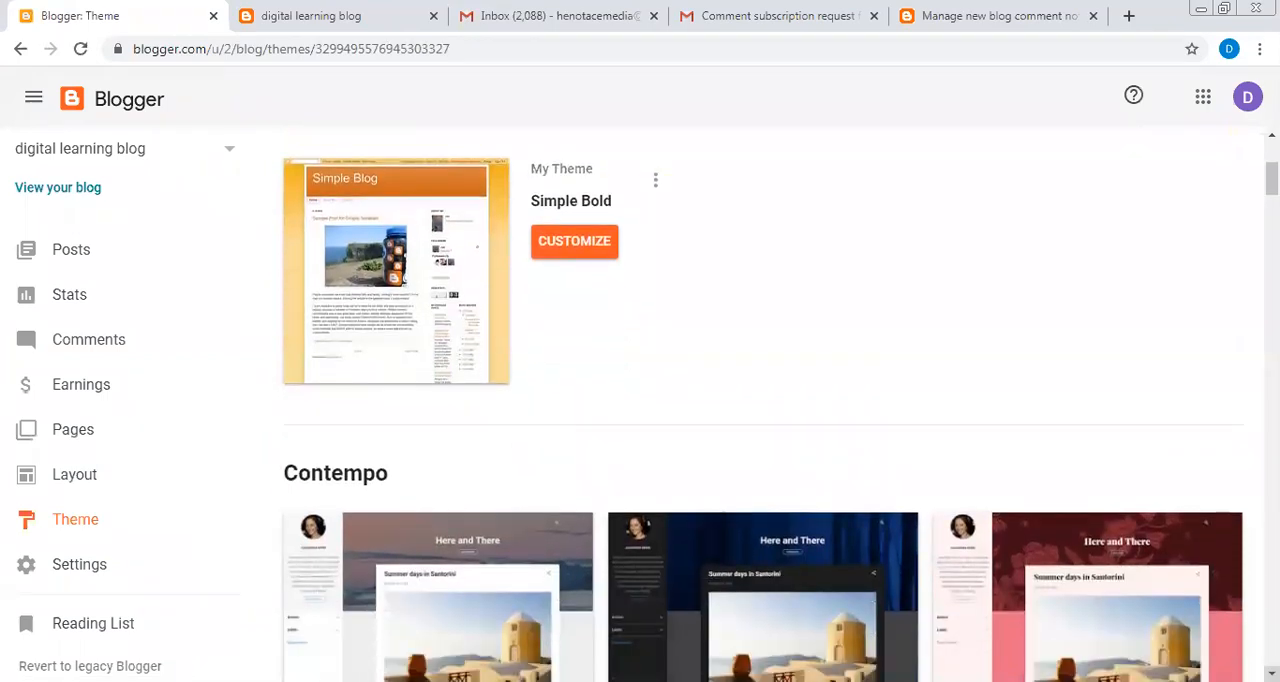
# - Browse the theme gallery through the Contempo, Soho and Simple variants, including Dark, Deep and Literate
pyautogui.scroll(-3, 760, 406)
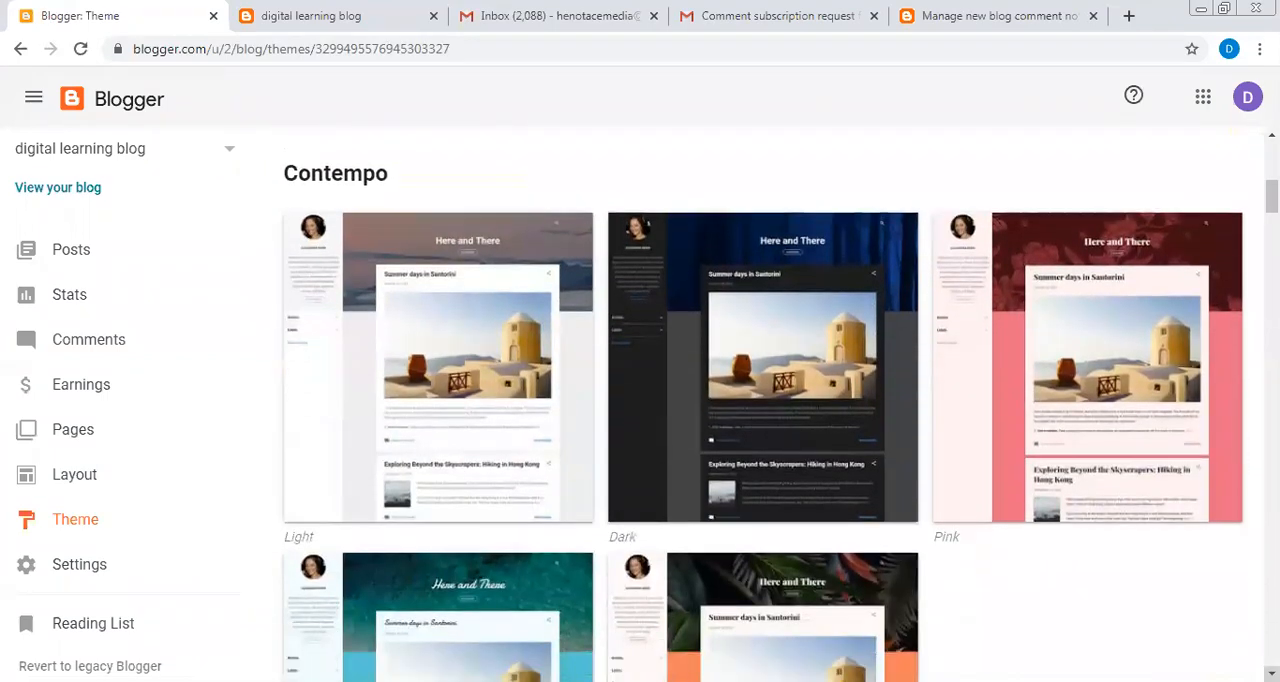
pyautogui.scroll(-1, 760, 406)
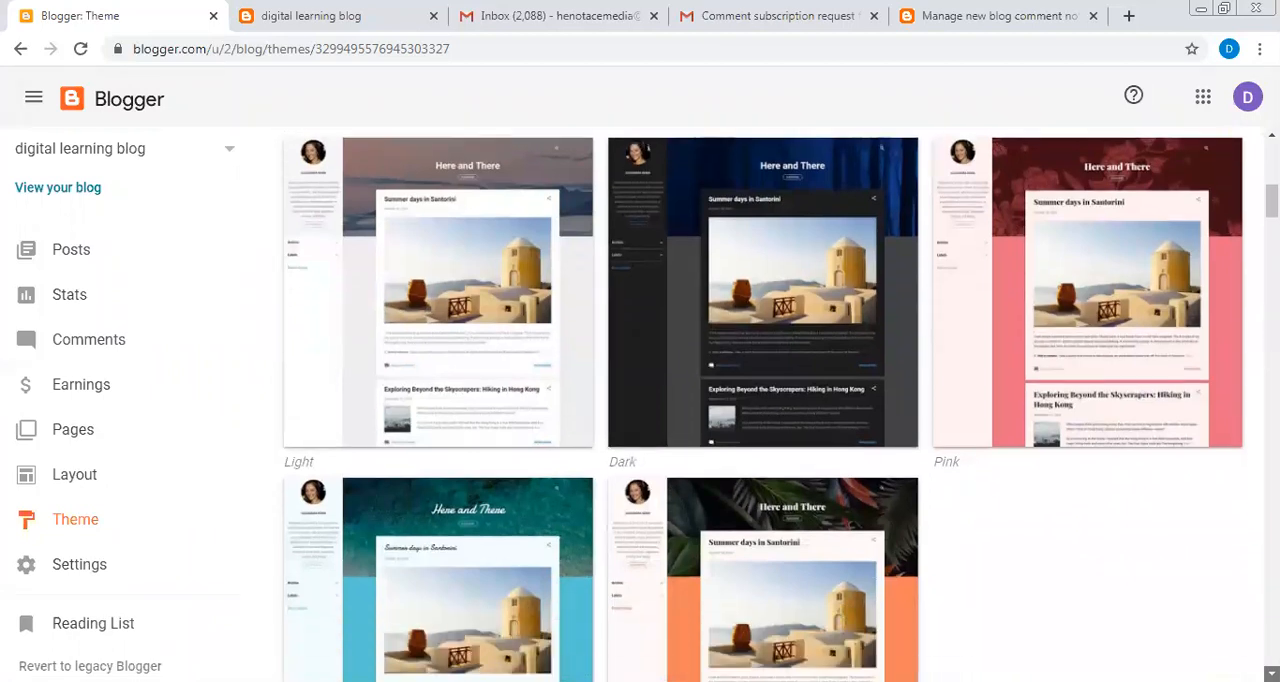
pyautogui.scroll(-1, 762, 403)
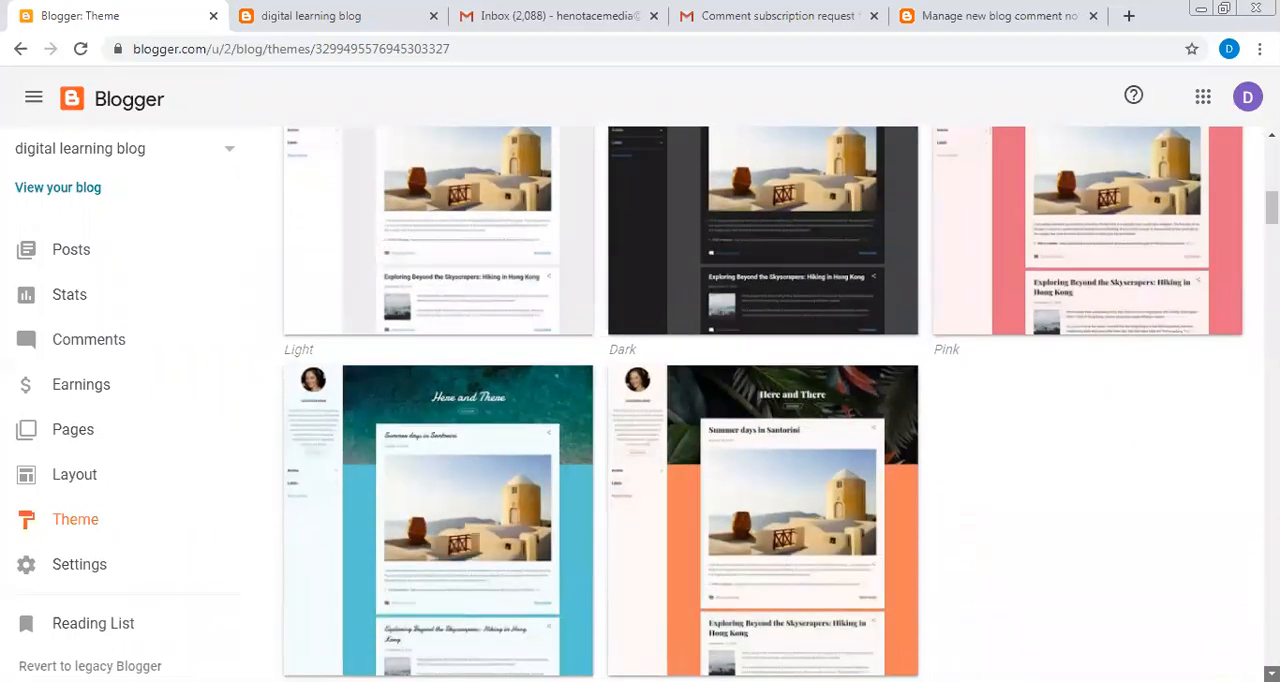
pyautogui.scroll(-1, 763, 403)
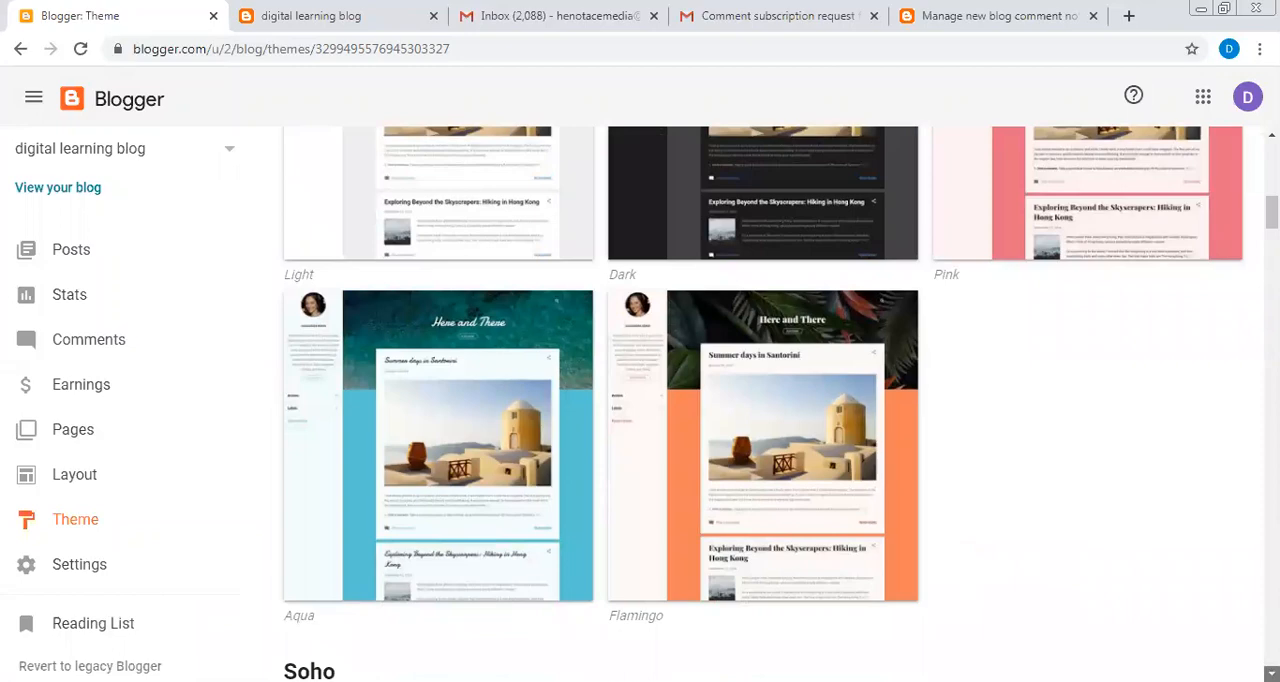
pyautogui.scroll(-1, 763, 403)
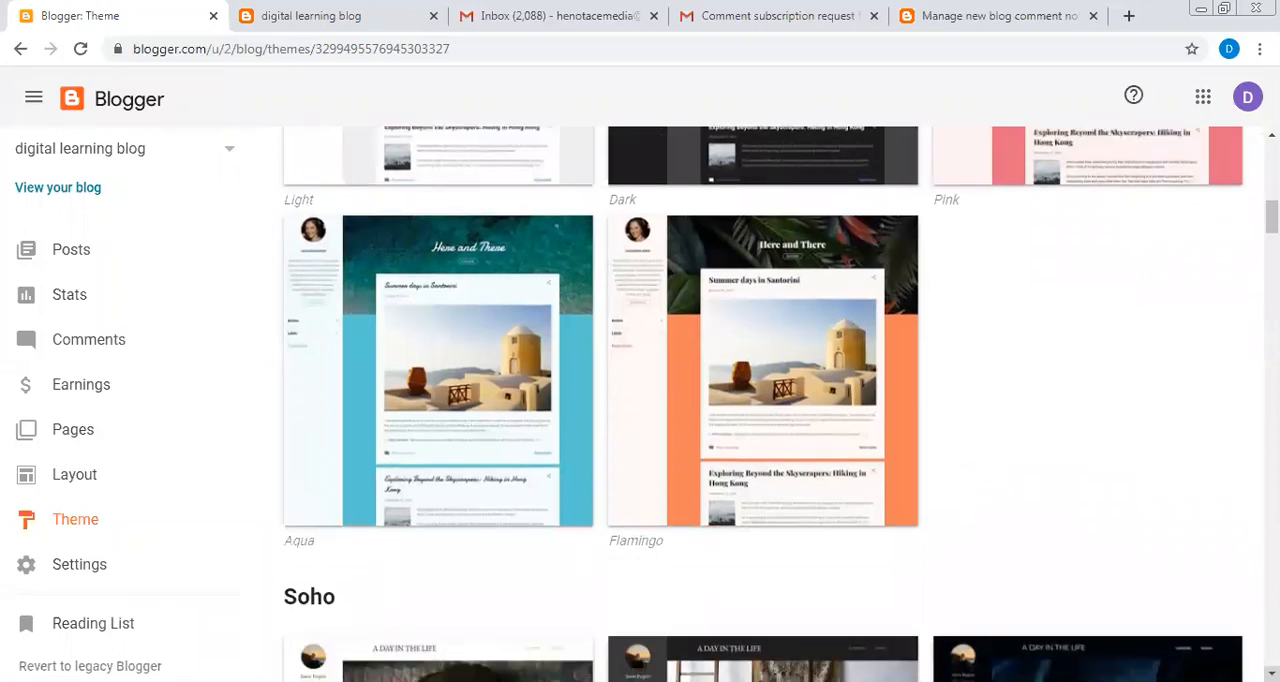
pyautogui.scroll(-5, 763, 403)
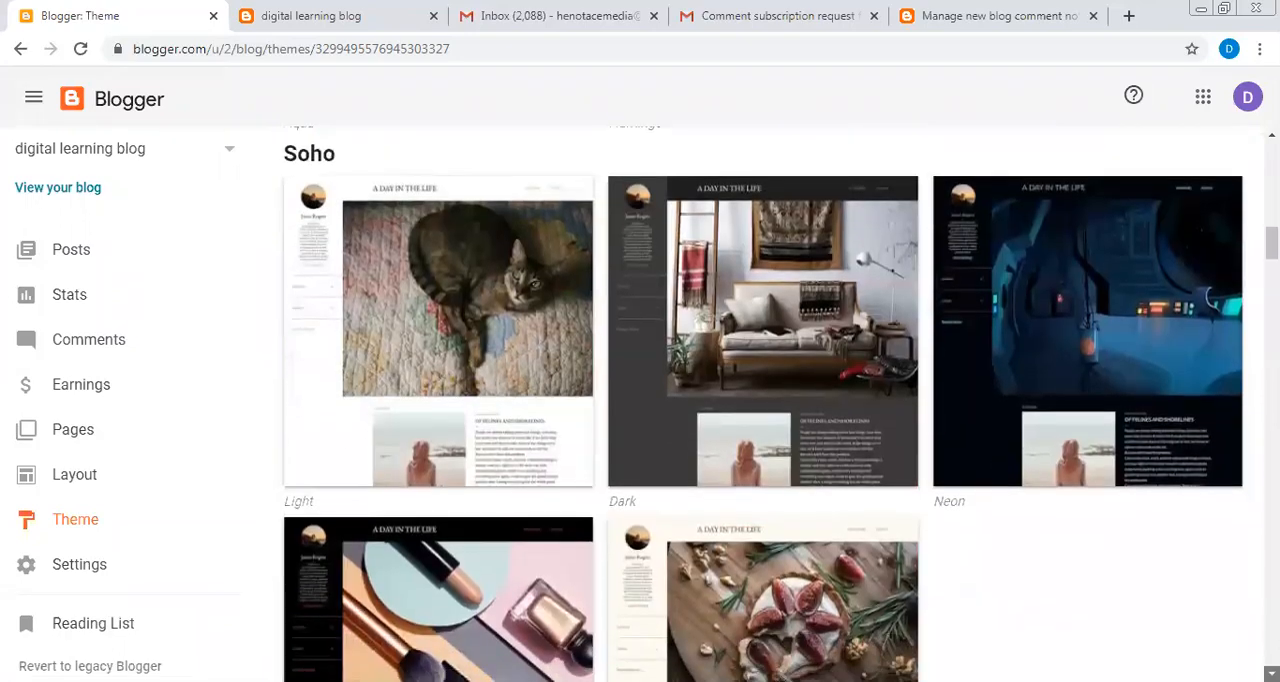
pyautogui.scroll(-14, 763, 403)
pyautogui.scroll(-15, 944, 594)
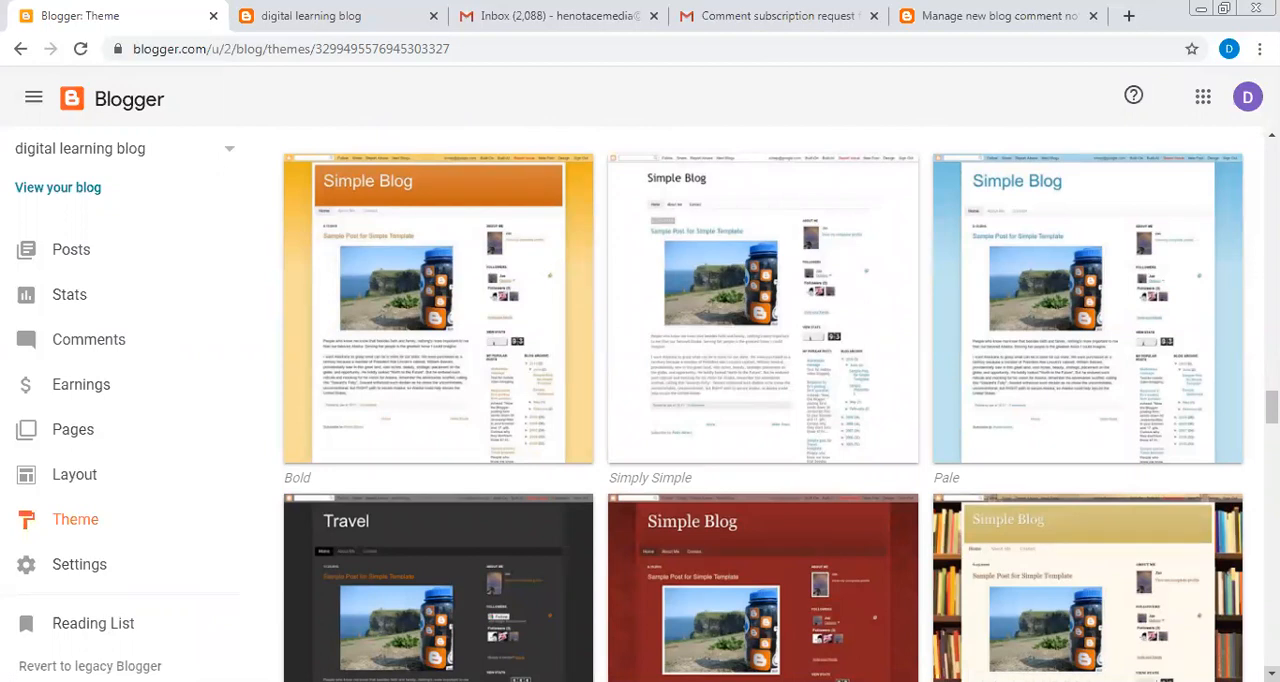
pyautogui.scroll(-2, 944, 595)
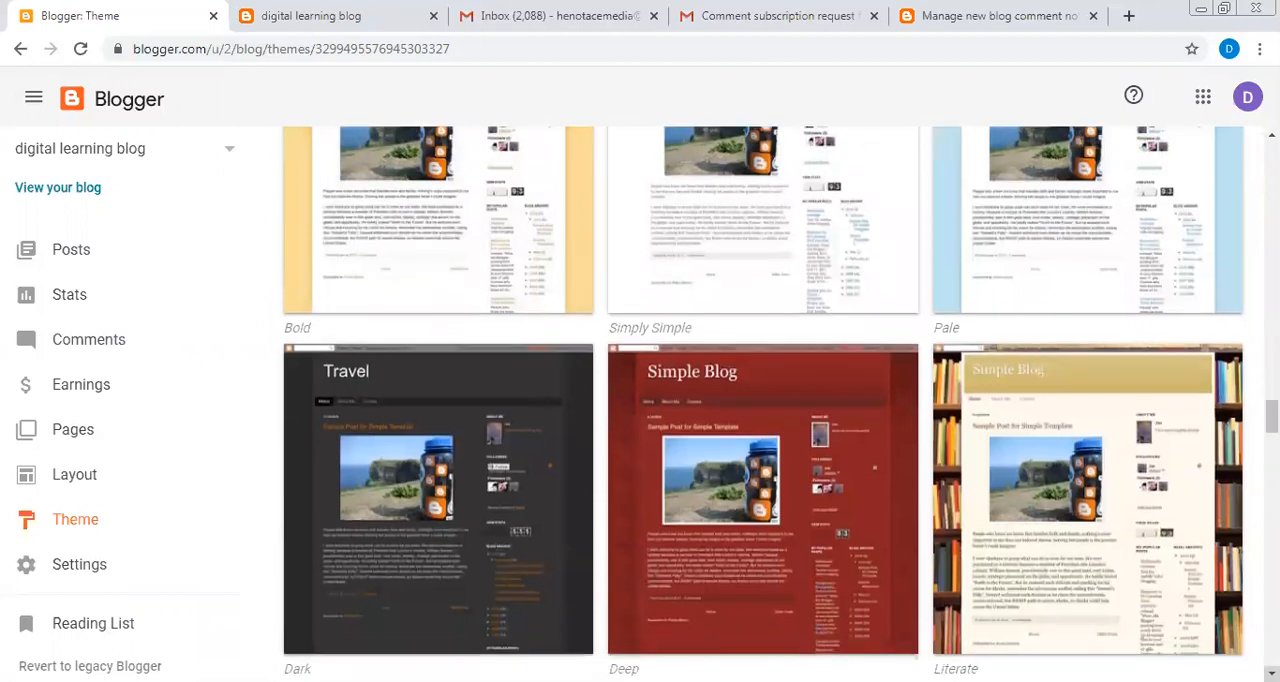
# - Apply the Simple Deep theme to the blog, preview it and return to the theme gallery
pyautogui.click(762, 578)
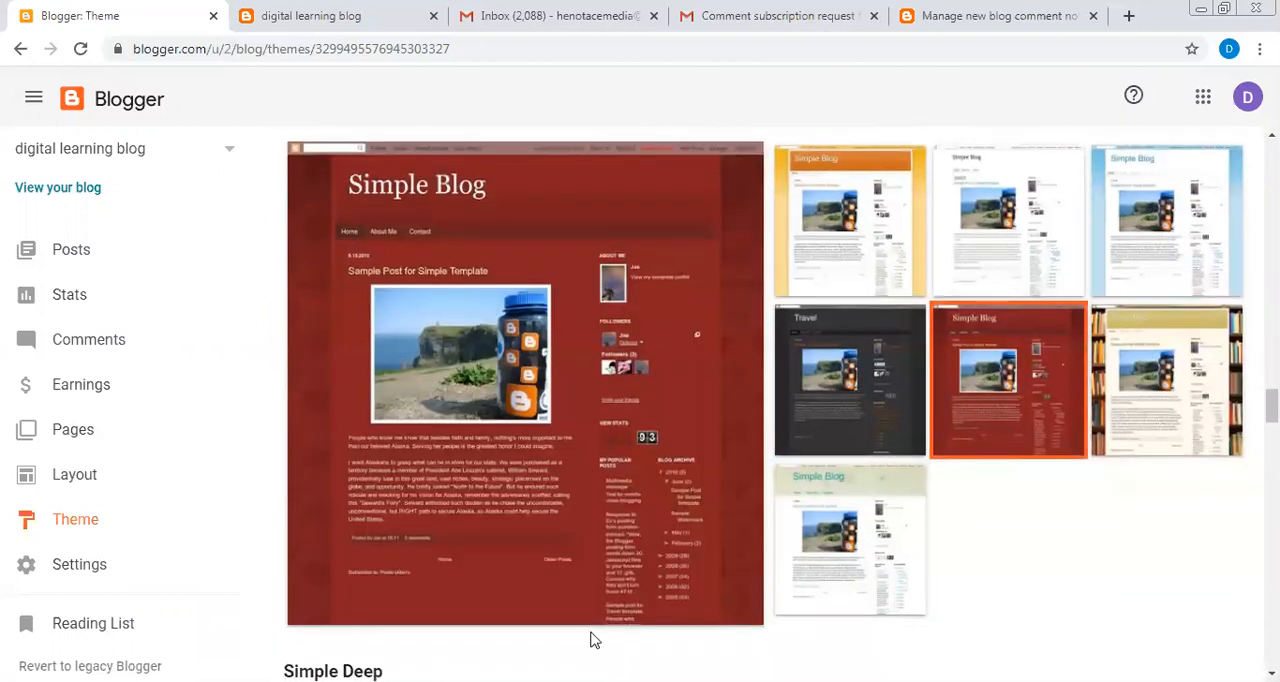
pyautogui.scroll(-3, 590, 640)
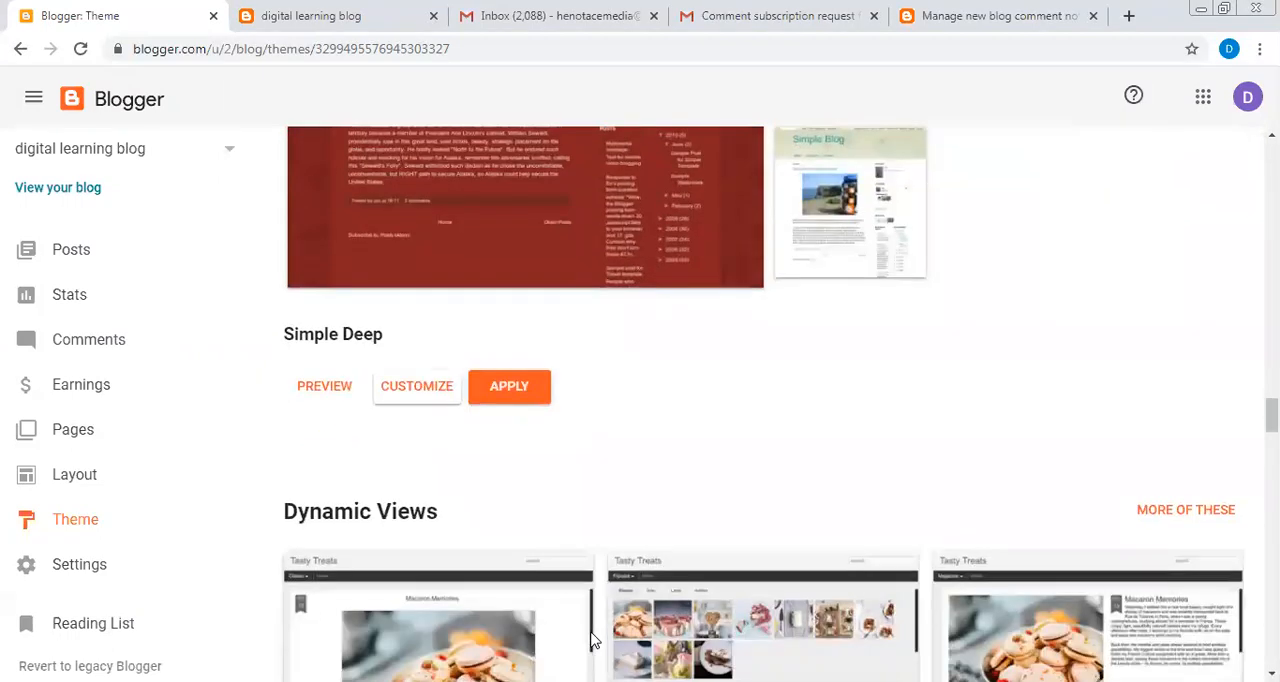
pyautogui.click(503, 393)
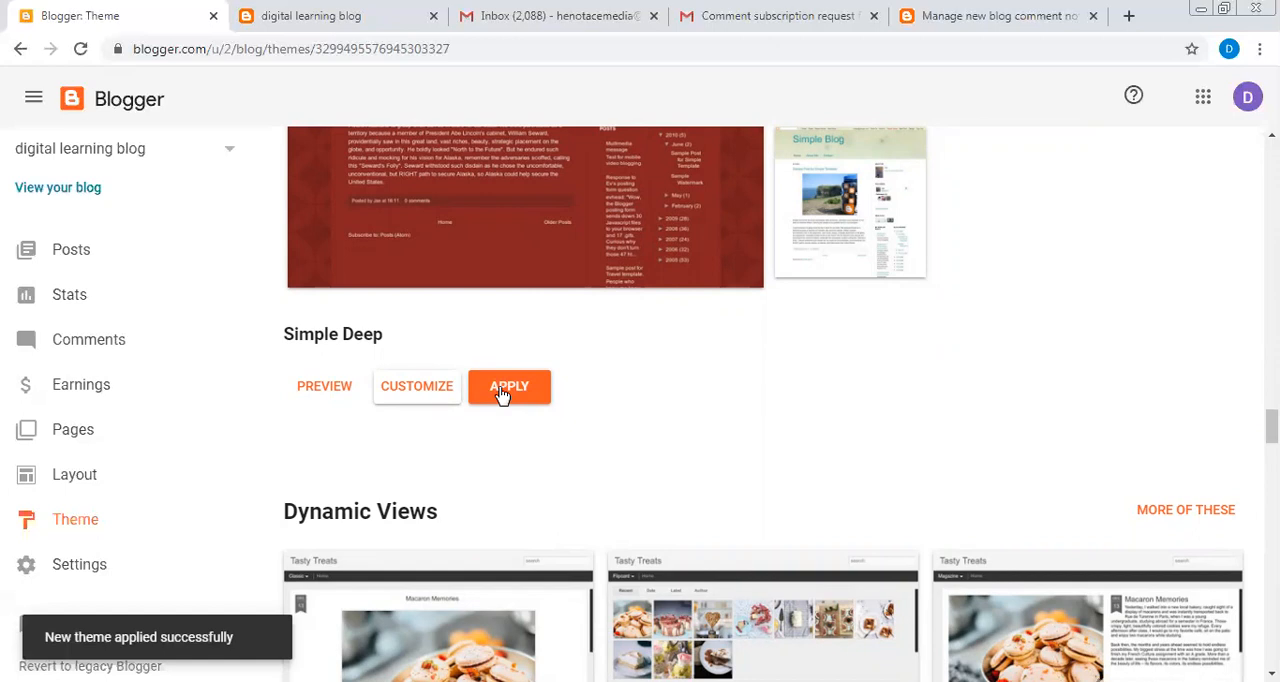
pyautogui.click(324, 387)
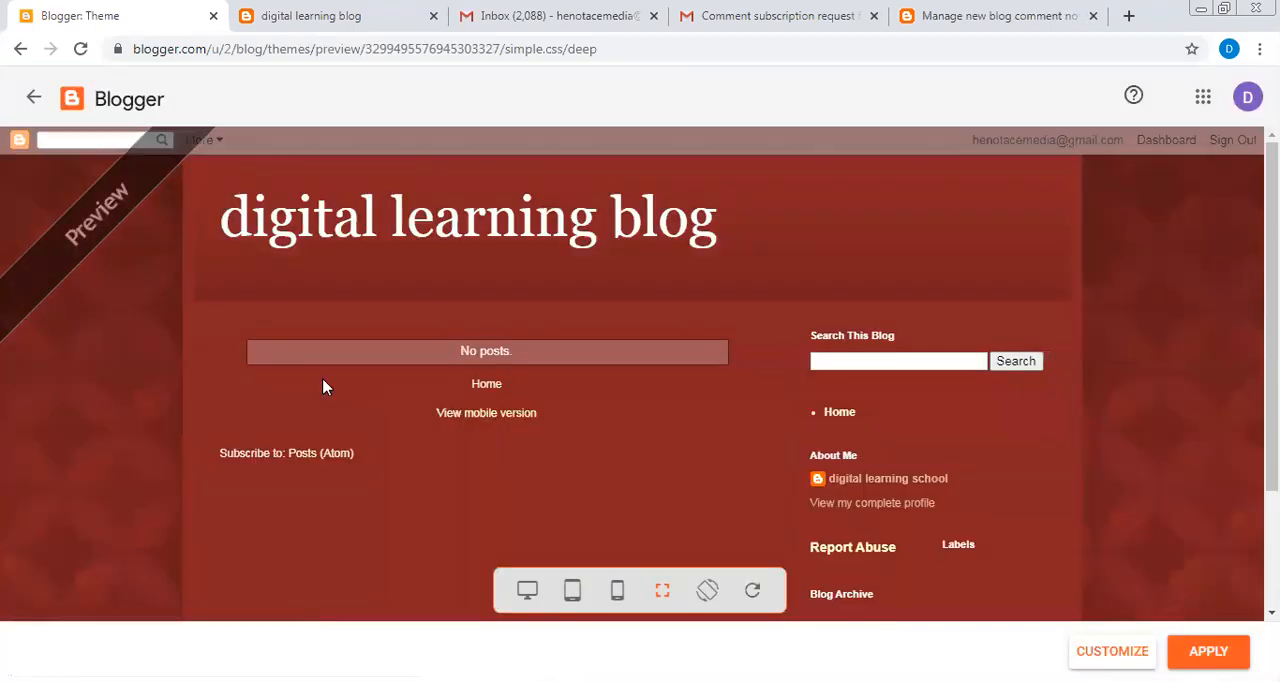
pyautogui.click(33, 97)
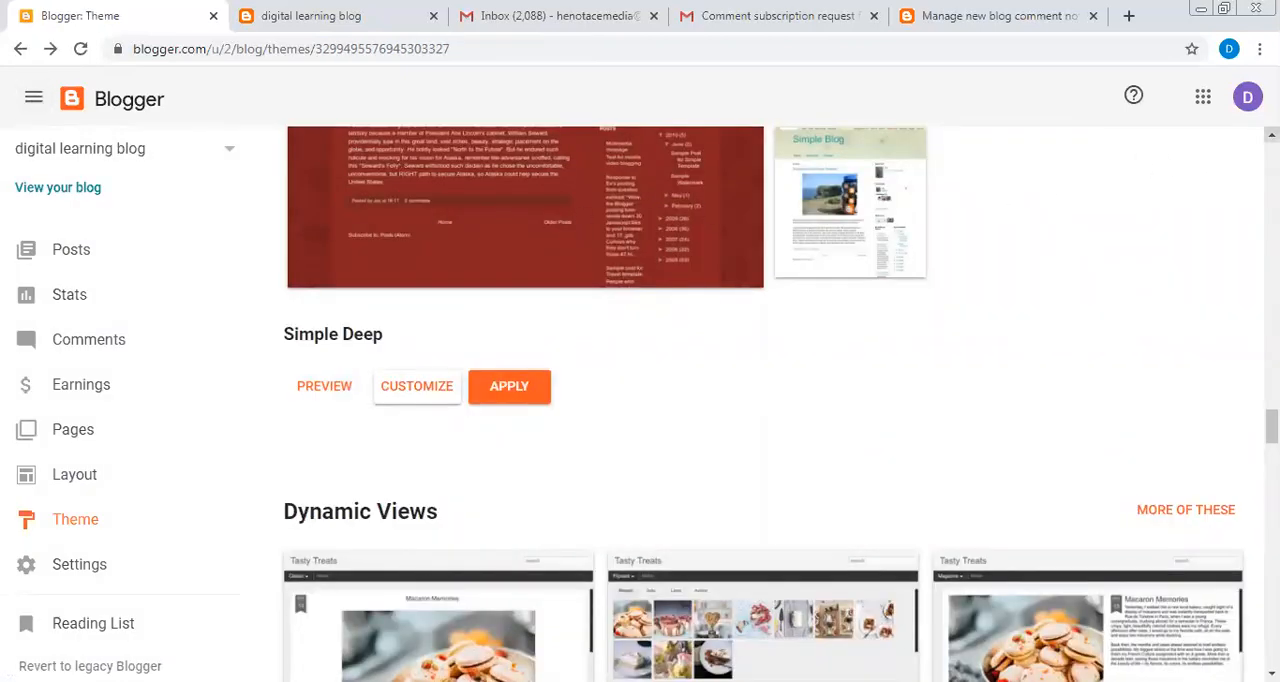
# - Choose the Dark variant among the Simple themes and apply it to the blog
pyautogui.click(1272, 135)
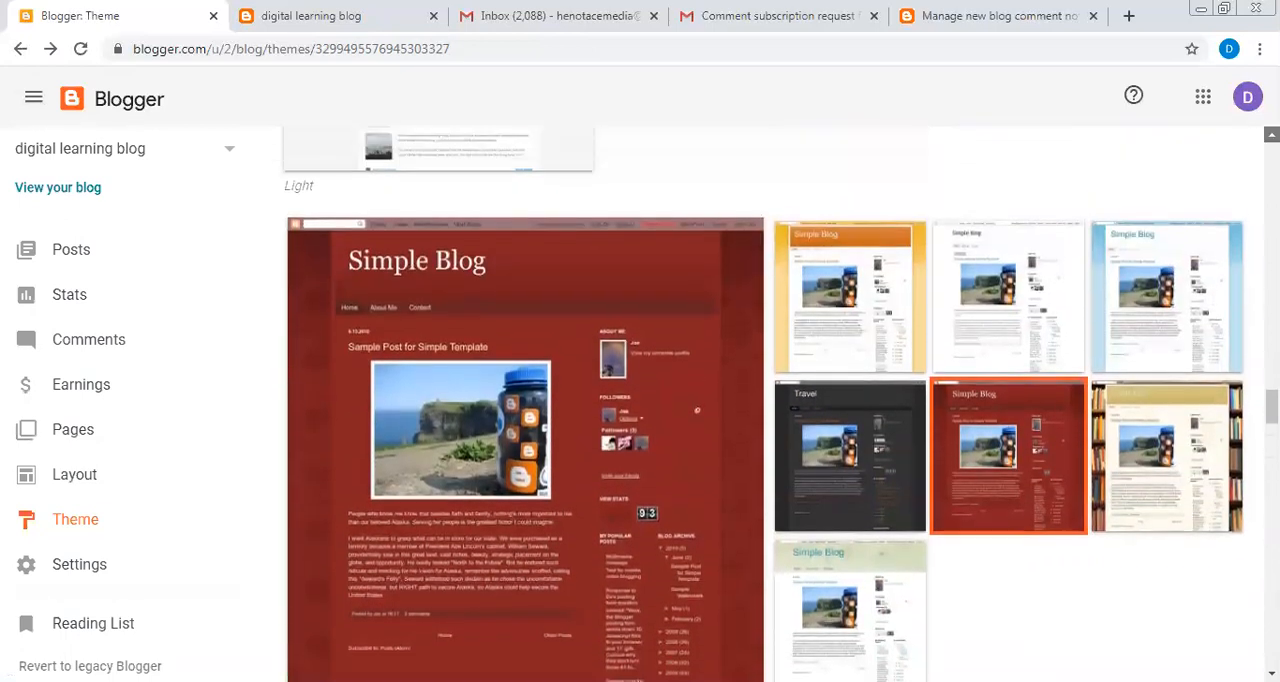
pyautogui.click(1272, 135)
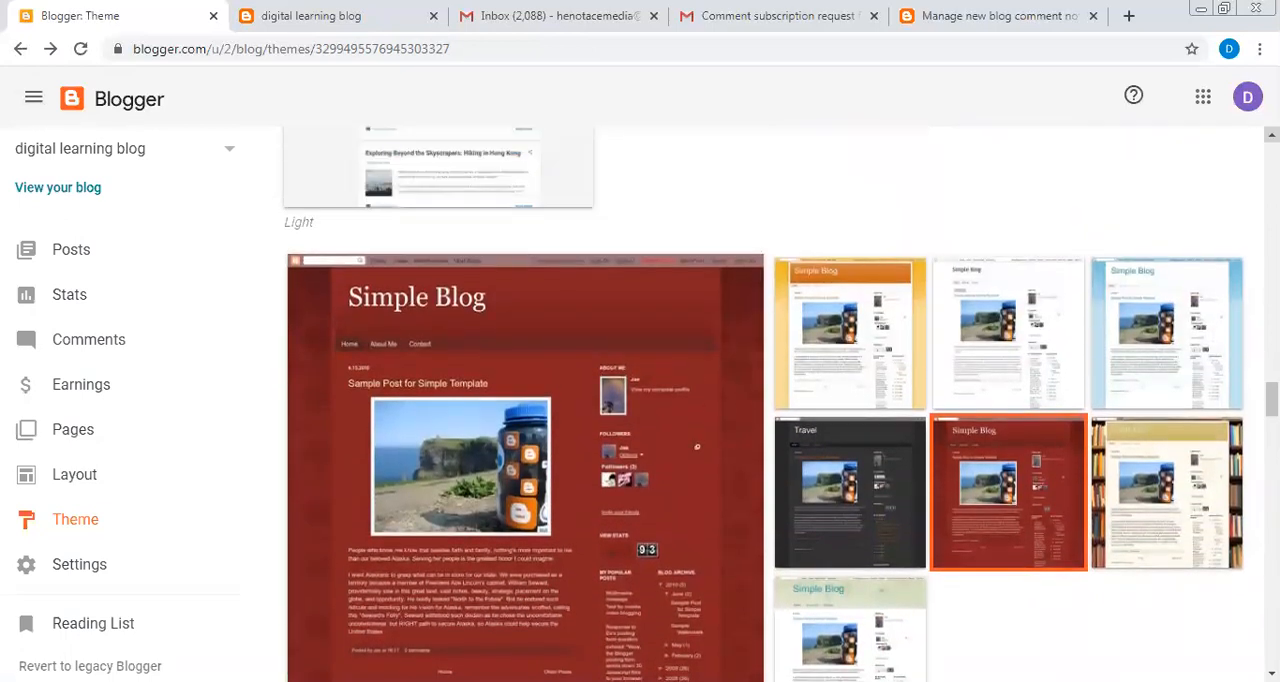
pyautogui.click(1272, 135)
pyautogui.click(1272, 135)
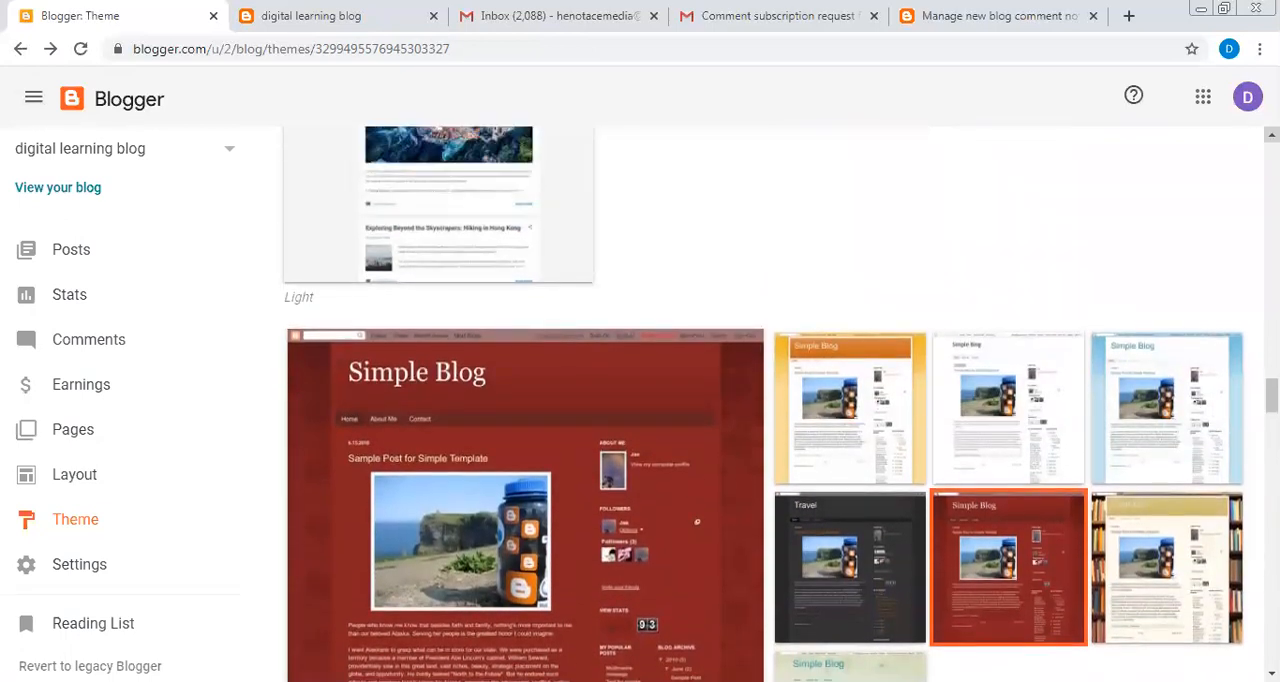
pyautogui.click(1272, 135)
pyautogui.click(1272, 135)
pyautogui.click(1272, 135)
pyautogui.click(1272, 135)
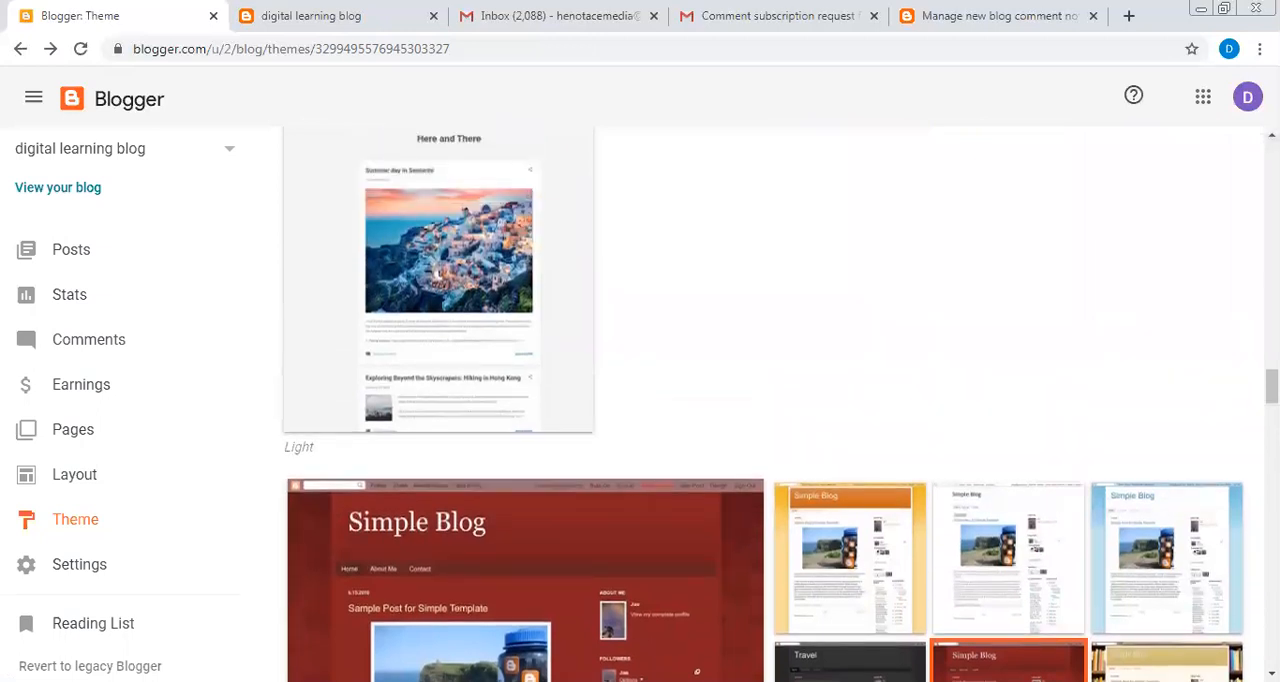
pyautogui.scroll(-3, 1271, 673)
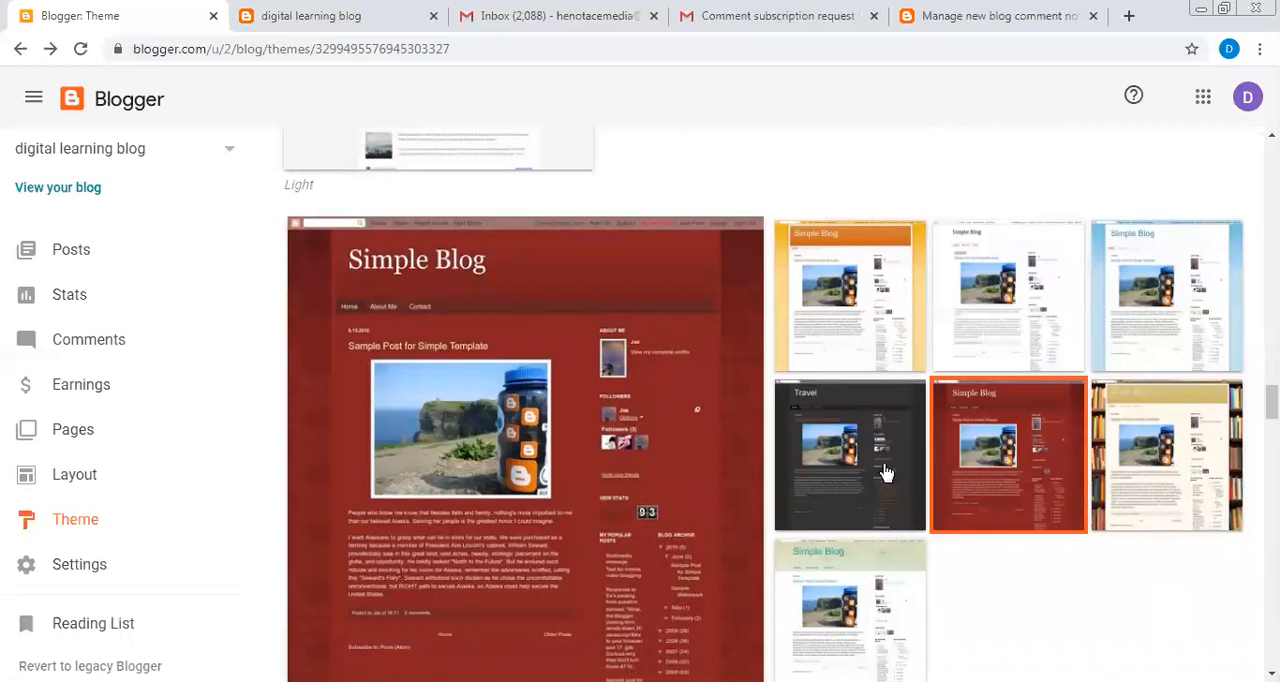
pyautogui.click(884, 472)
pyautogui.scroll(-3, 1020, 460)
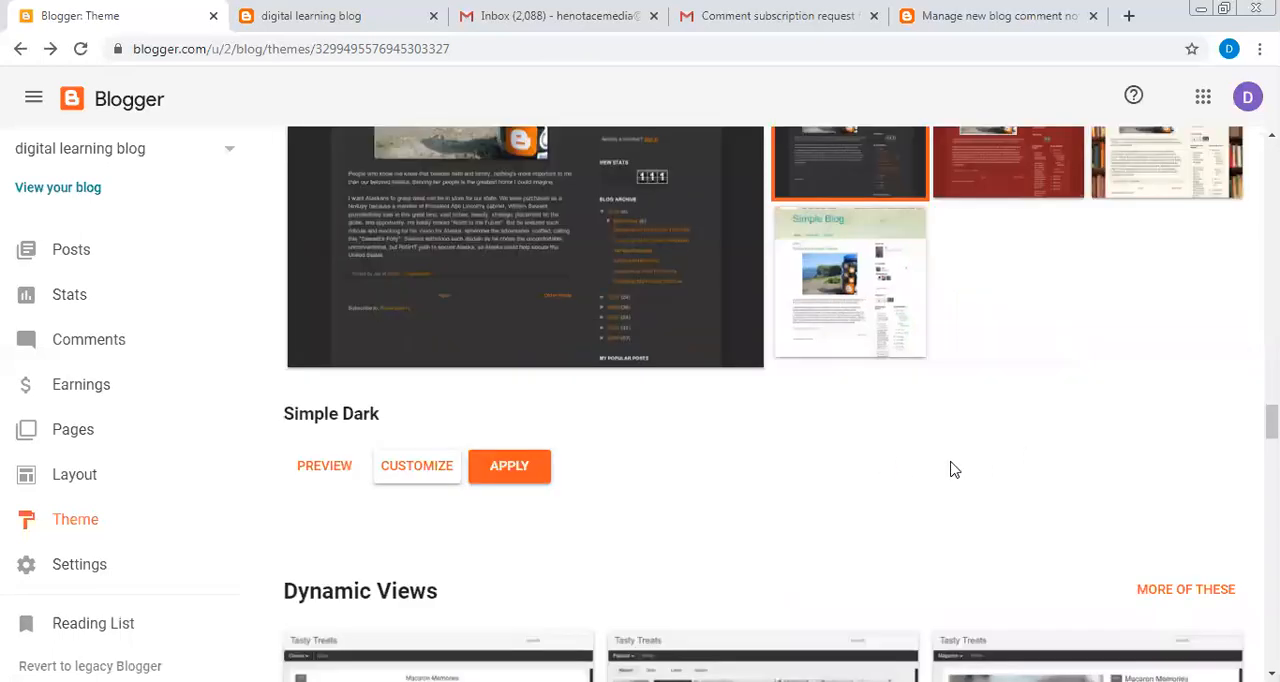
pyautogui.click(535, 470)
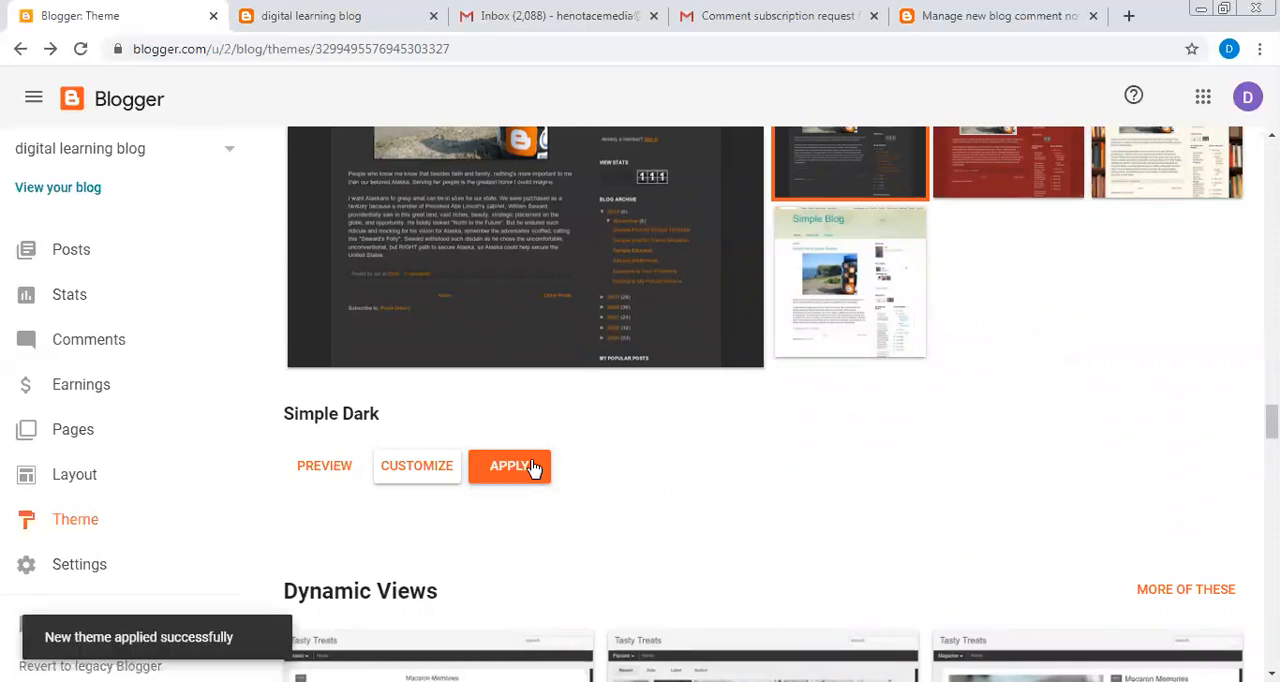
# - Preview the Simple Dark theme, apply it from the preview and check the live blog
pyautogui.click(306, 470)
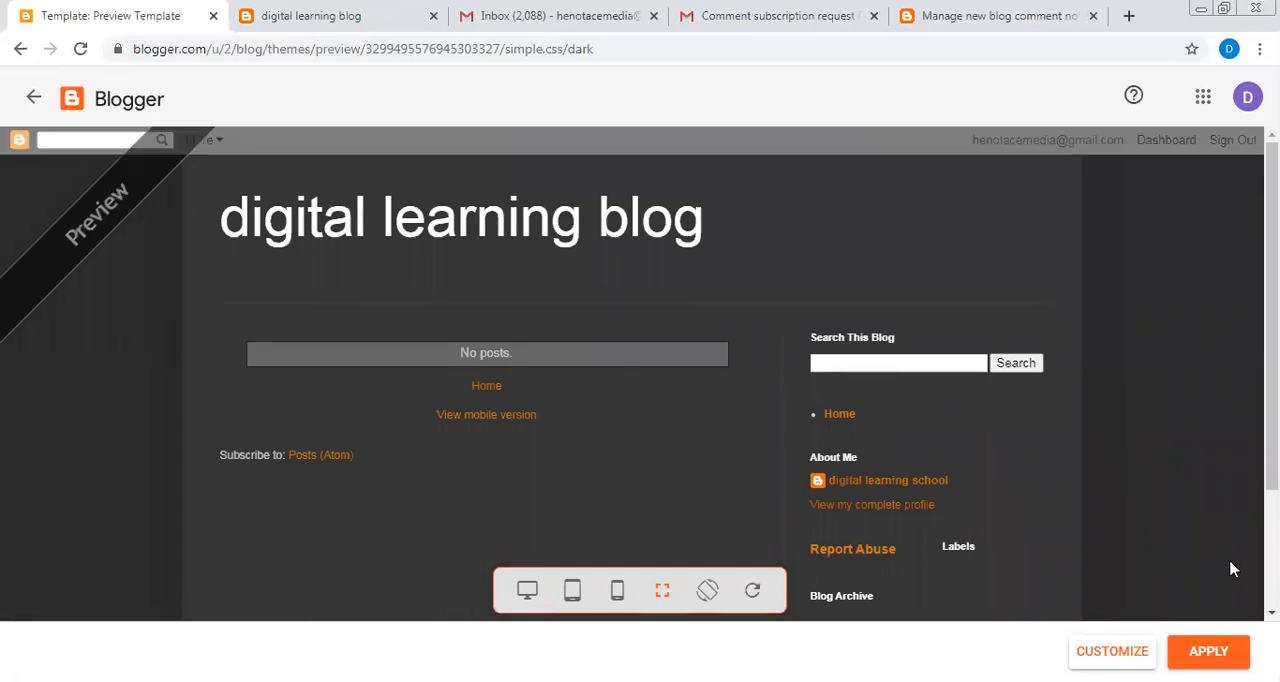
pyautogui.click(1217, 651)
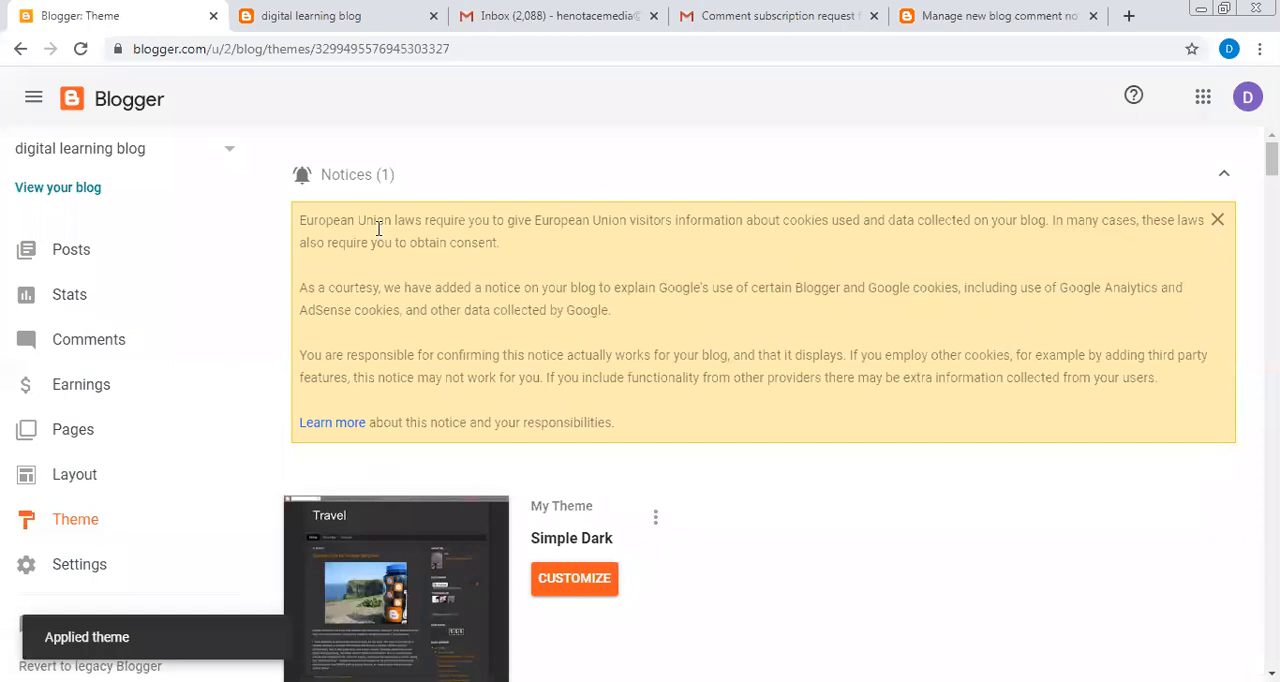
pyautogui.click(77, 188)
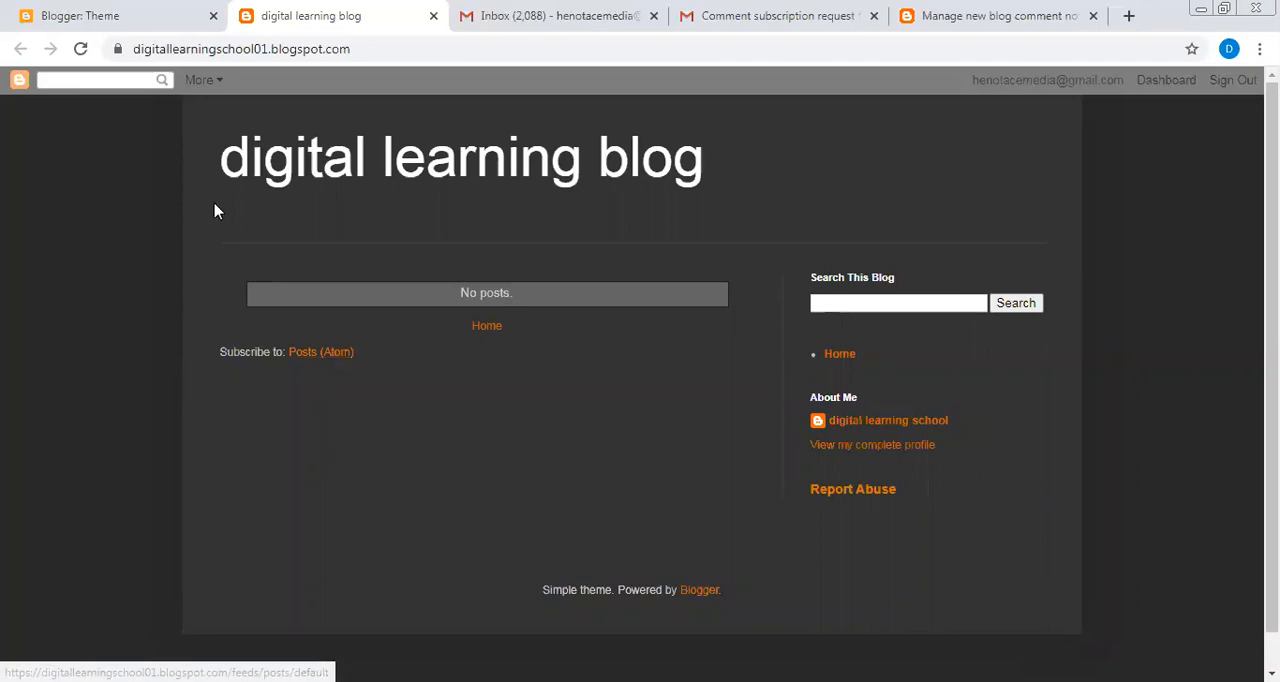
pyautogui.click(174, 19)
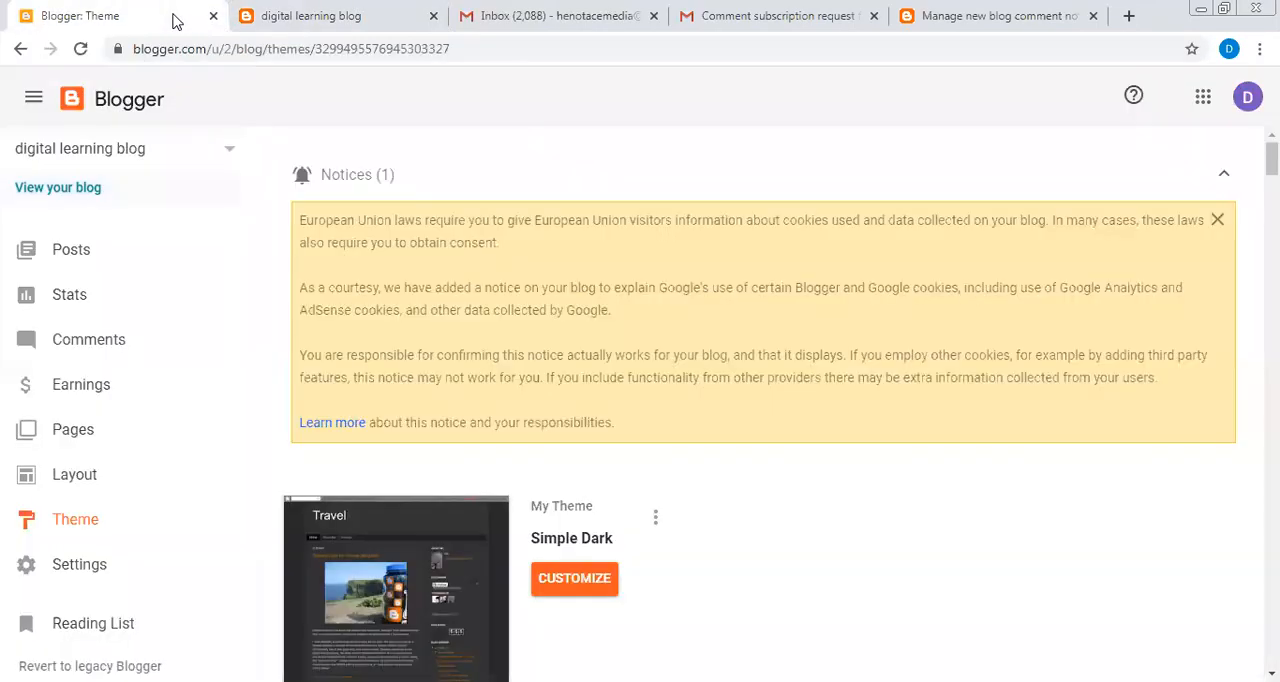
# - Check the blog's stats page, dismissing the European Union cookie notice, and show the status filter options for posts
pyautogui.click(84, 298)
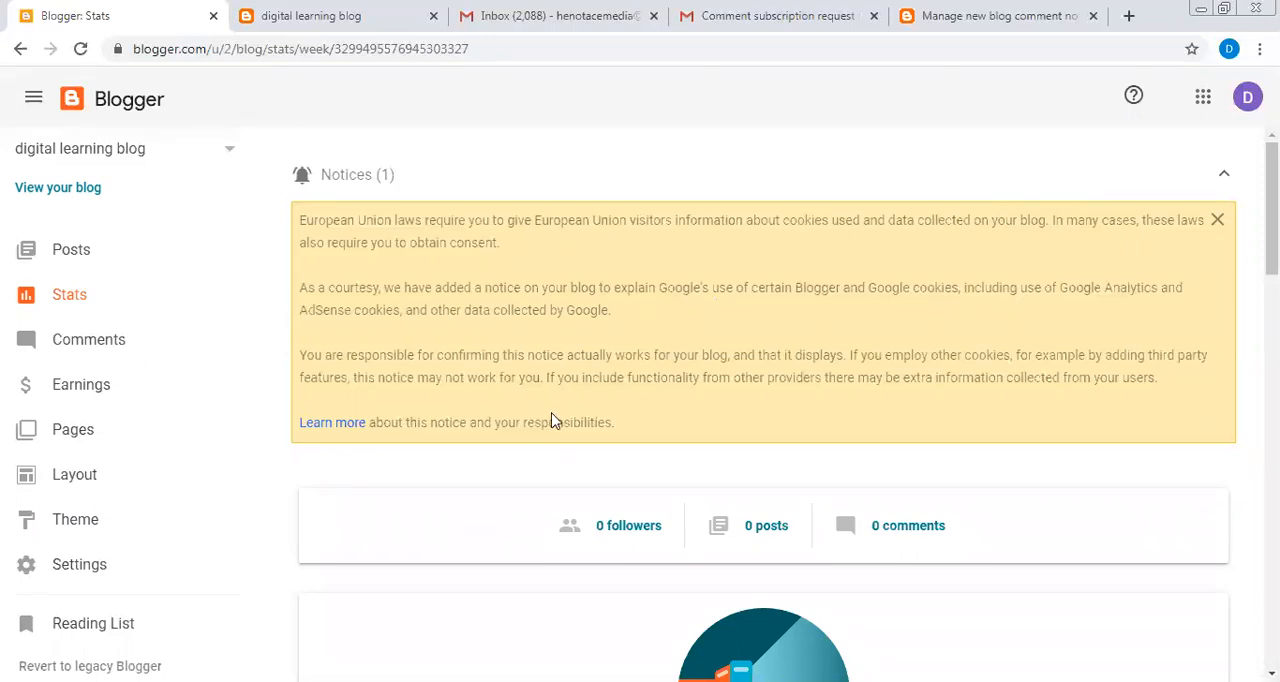
pyautogui.click(1217, 221)
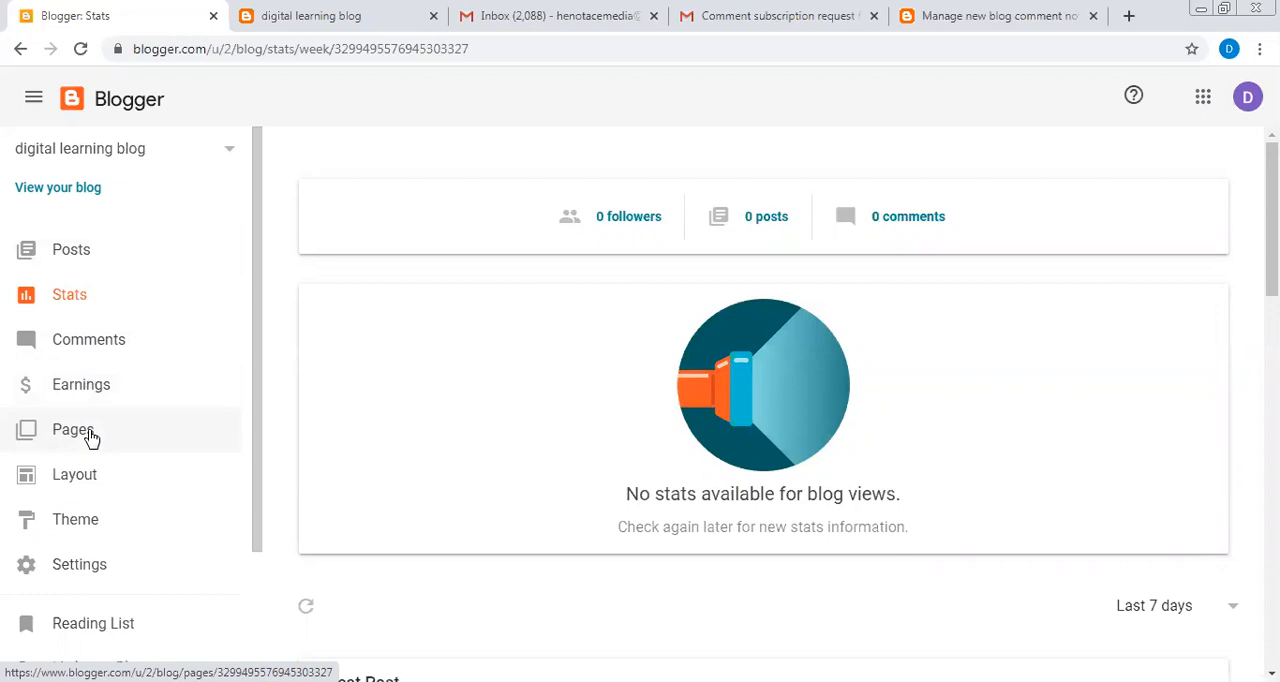
pyautogui.click(62, 257)
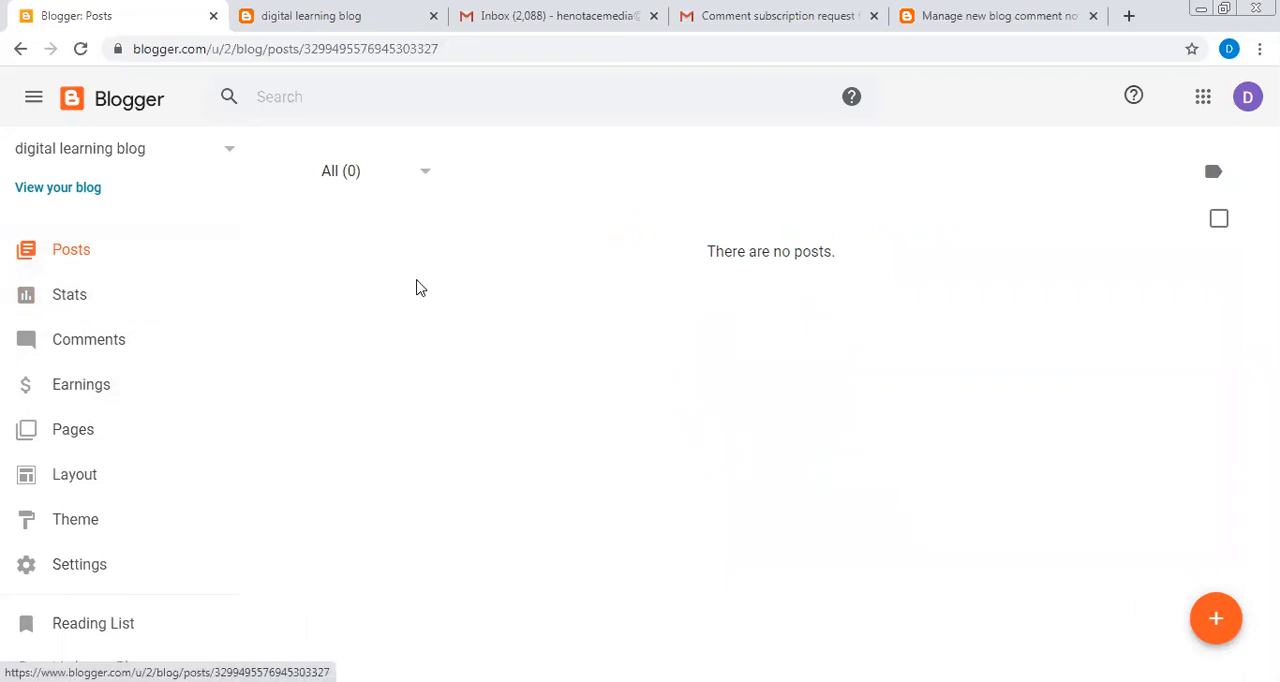
pyautogui.click(423, 174)
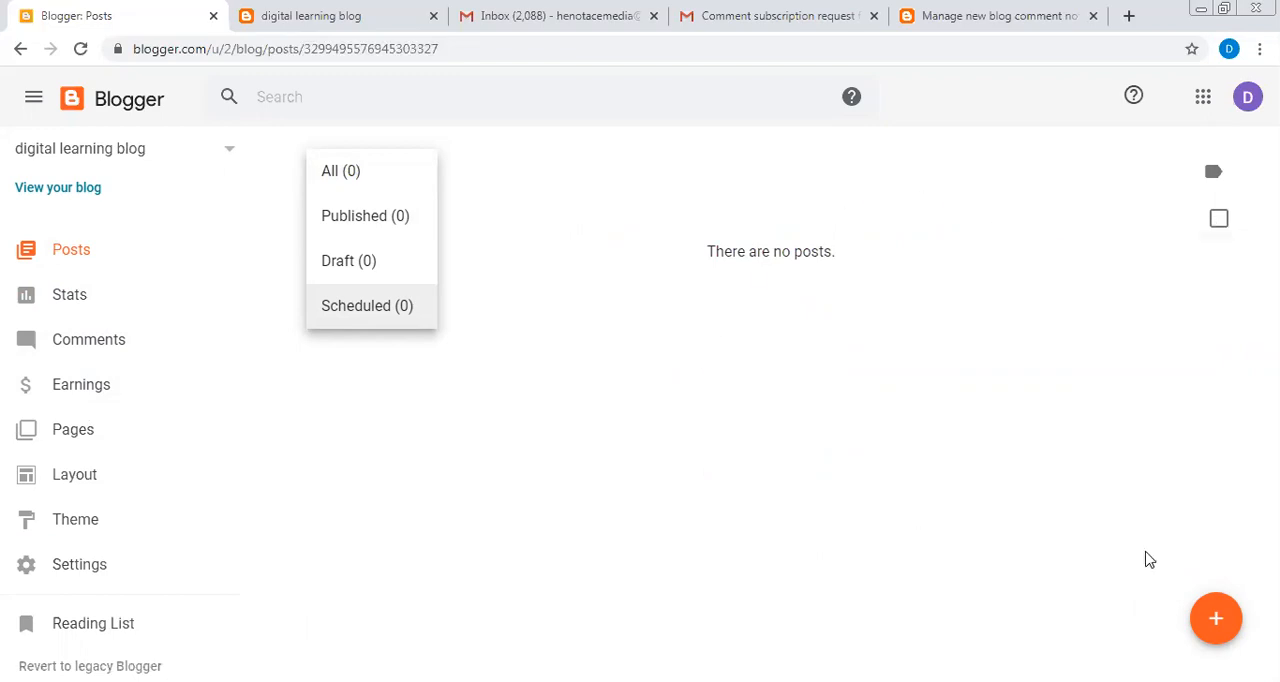
# - Create a new post titled "why you must attend the master class of digital learning school"
pyautogui.click(1208, 628)
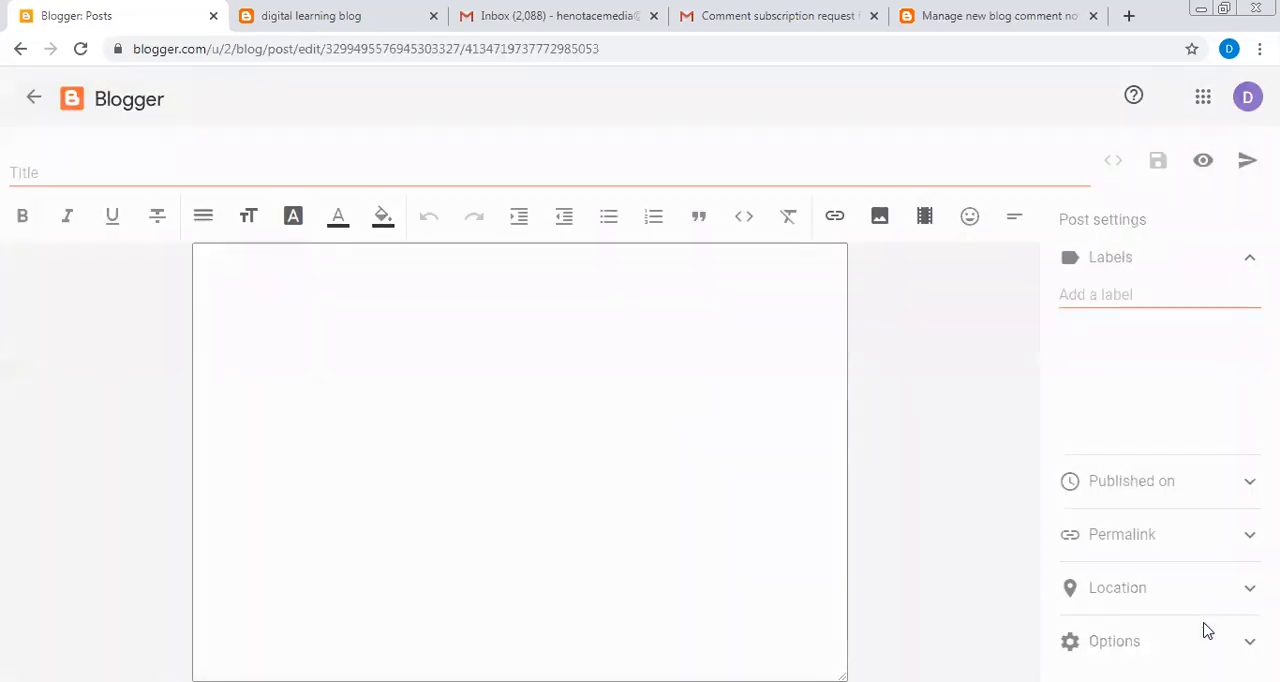
pyautogui.click(266, 168)
pyautogui.write('w')
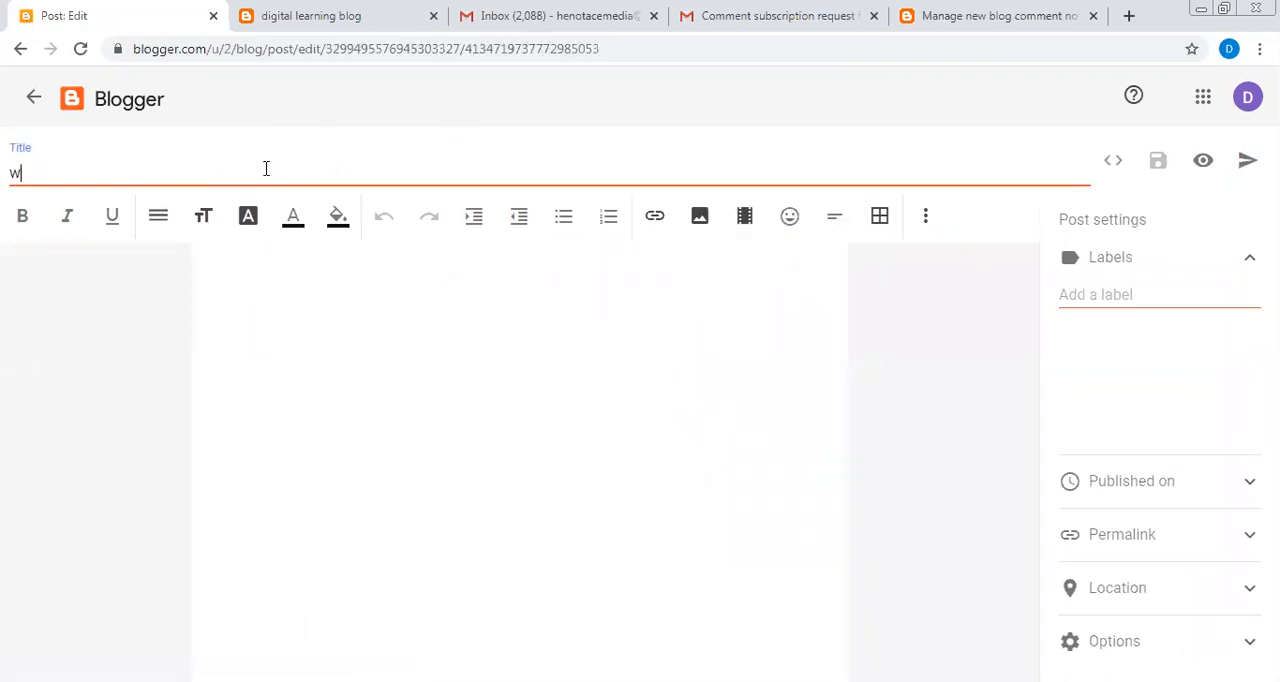
pyautogui.write('hy you mut')
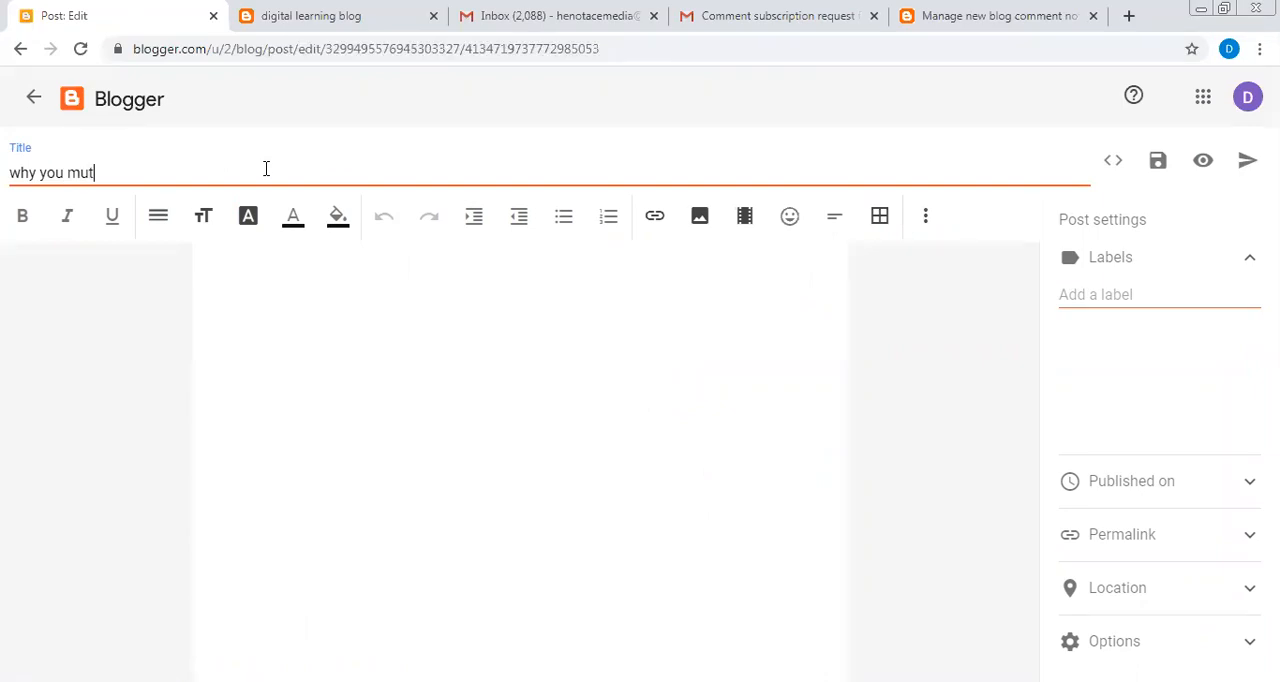
pyautogui.press('BackSpace')
pyautogui.write('st attend the master ')
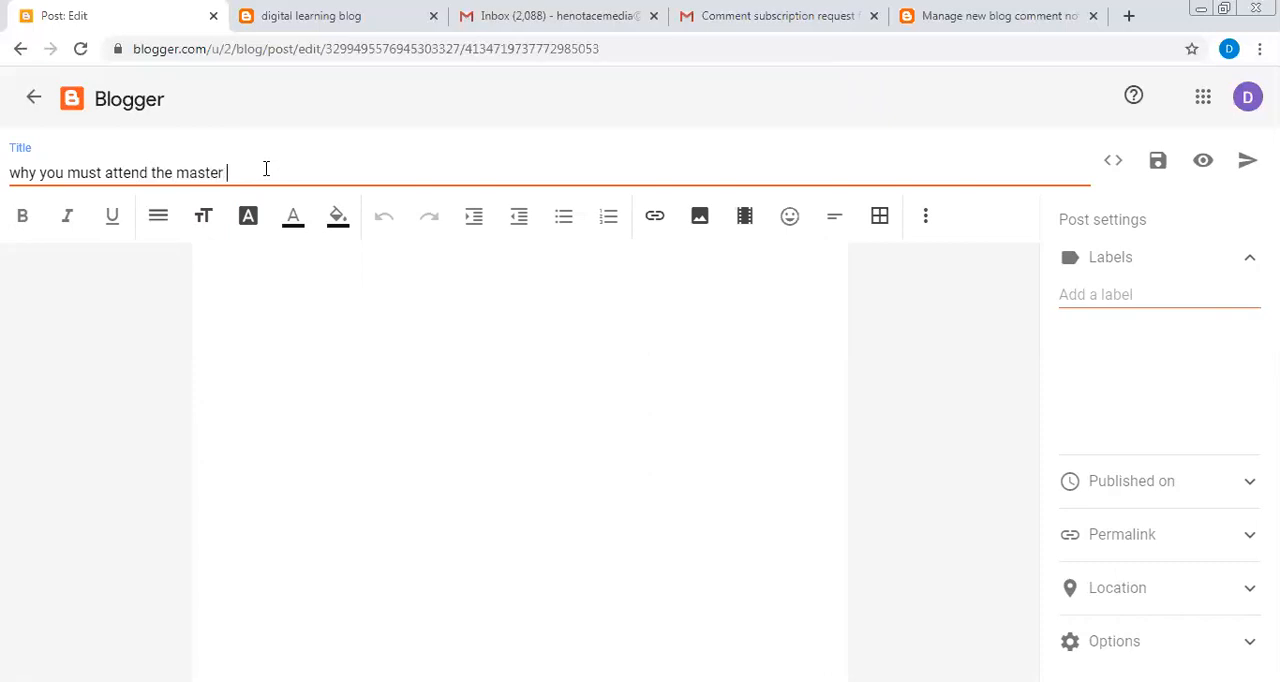
pyautogui.write('class of di')
pyautogui.write('gital learning')
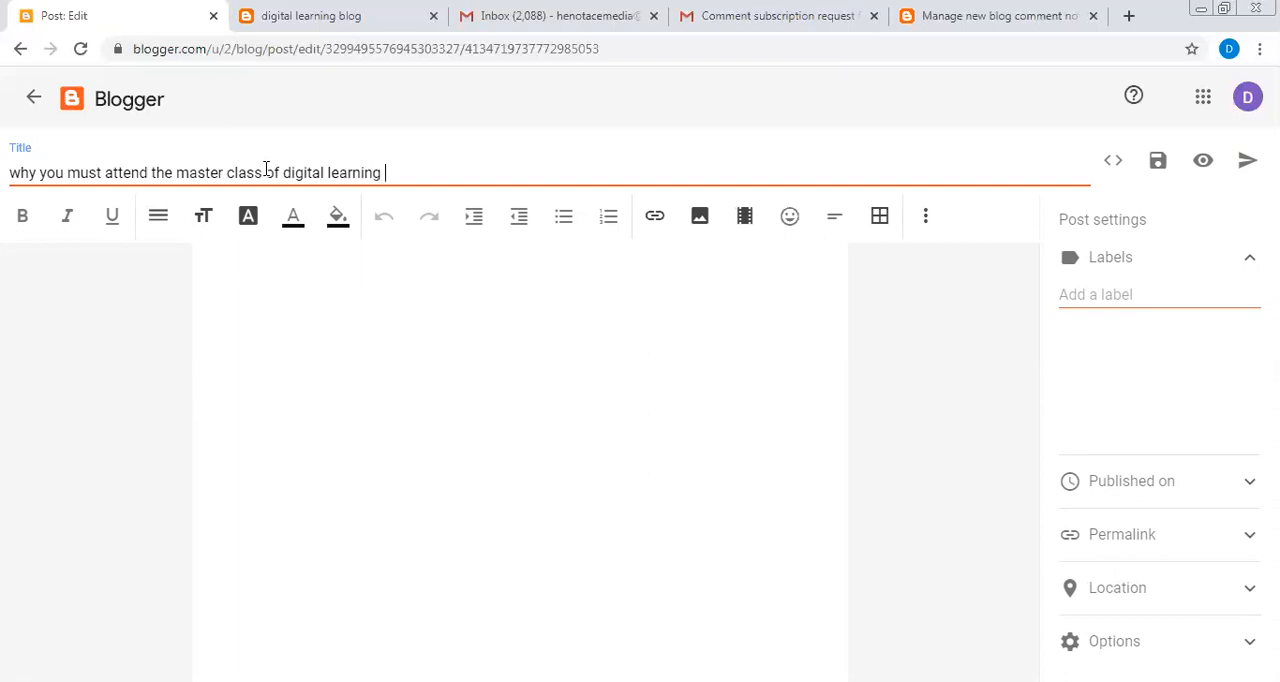
pyautogui.write(' school')
# - Write "it is very important to attend the master" as the body text of the post
pyautogui.click(312, 270)
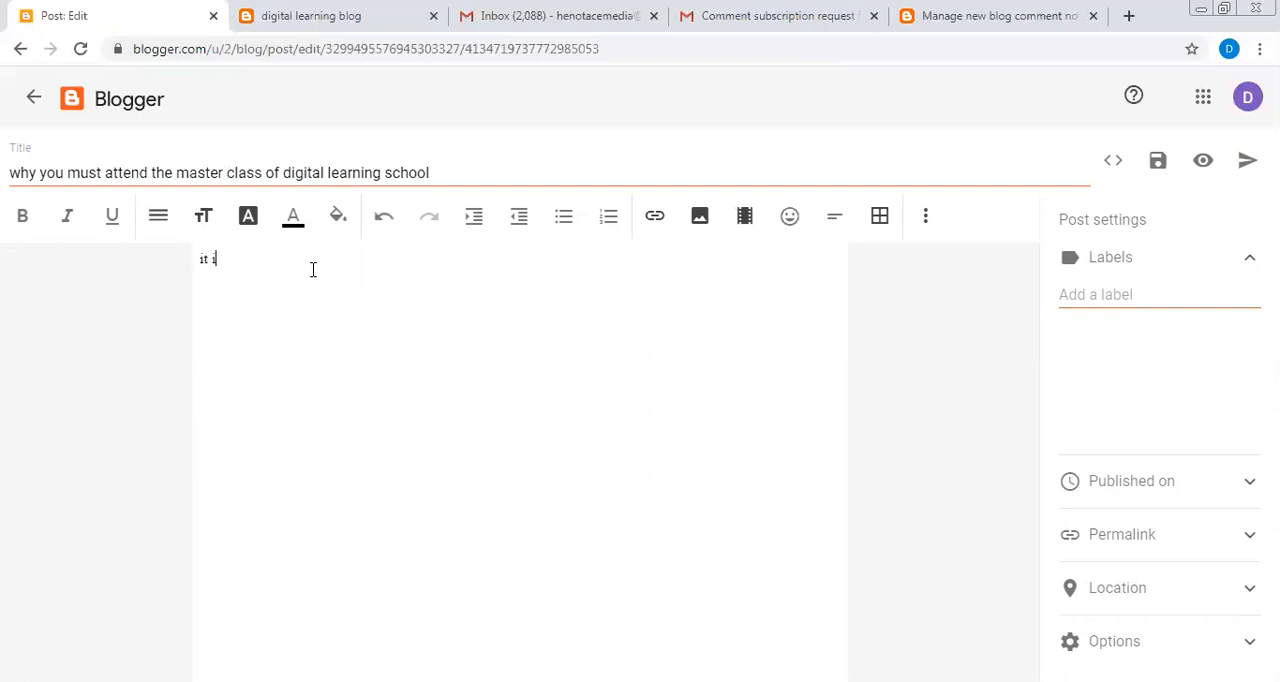
pyautogui.write('it is very important to attend the master')
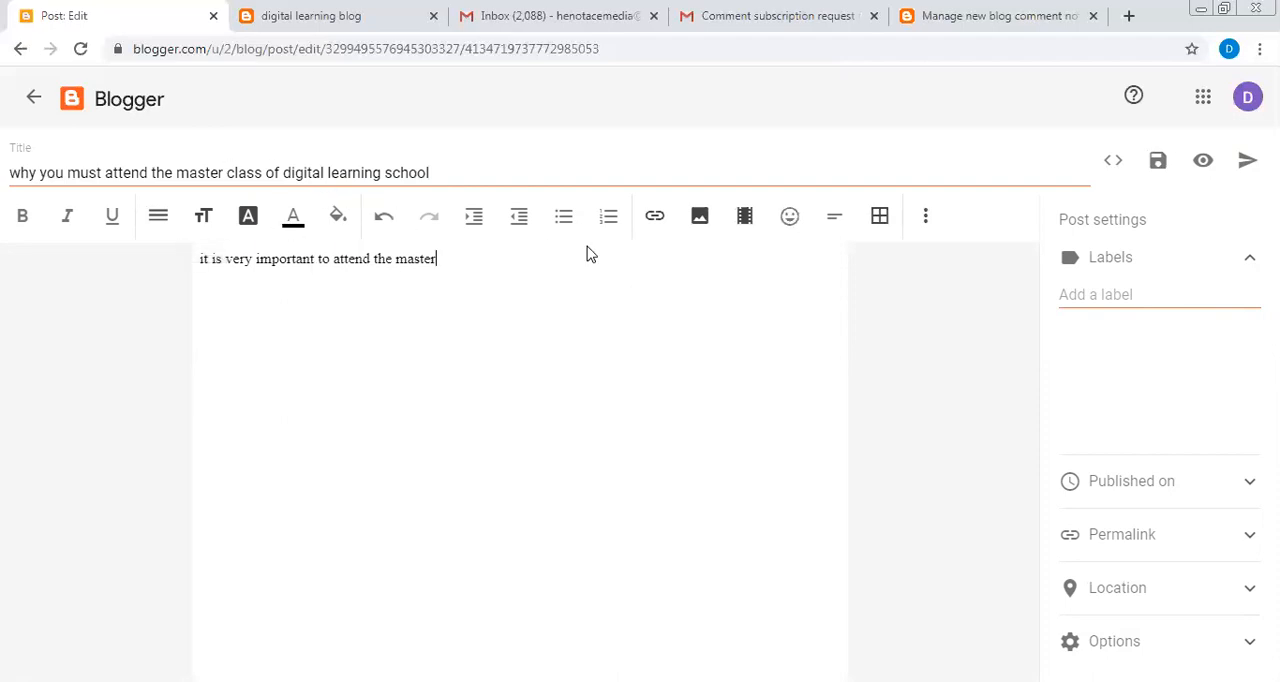
# - Upload the image DSC_0159 from the computer's Pictures library and insert it into the post
pyautogui.click(713, 228)
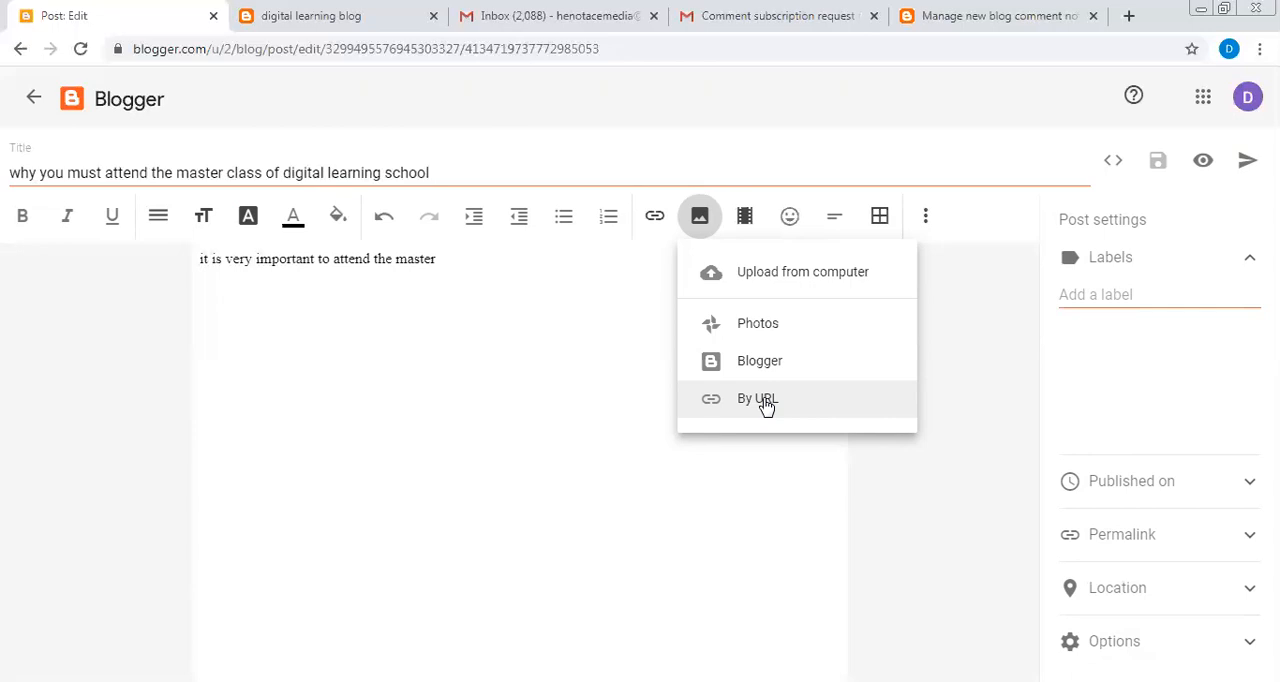
pyautogui.click(539, 343)
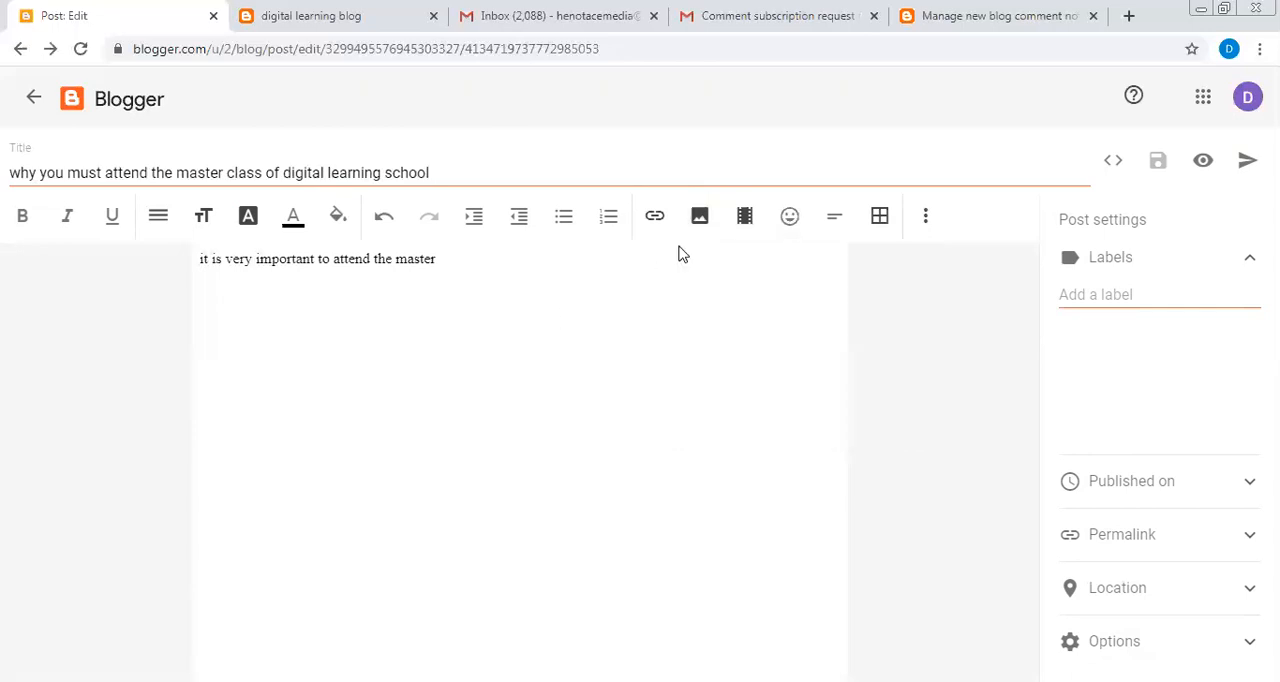
pyautogui.click(697, 220)
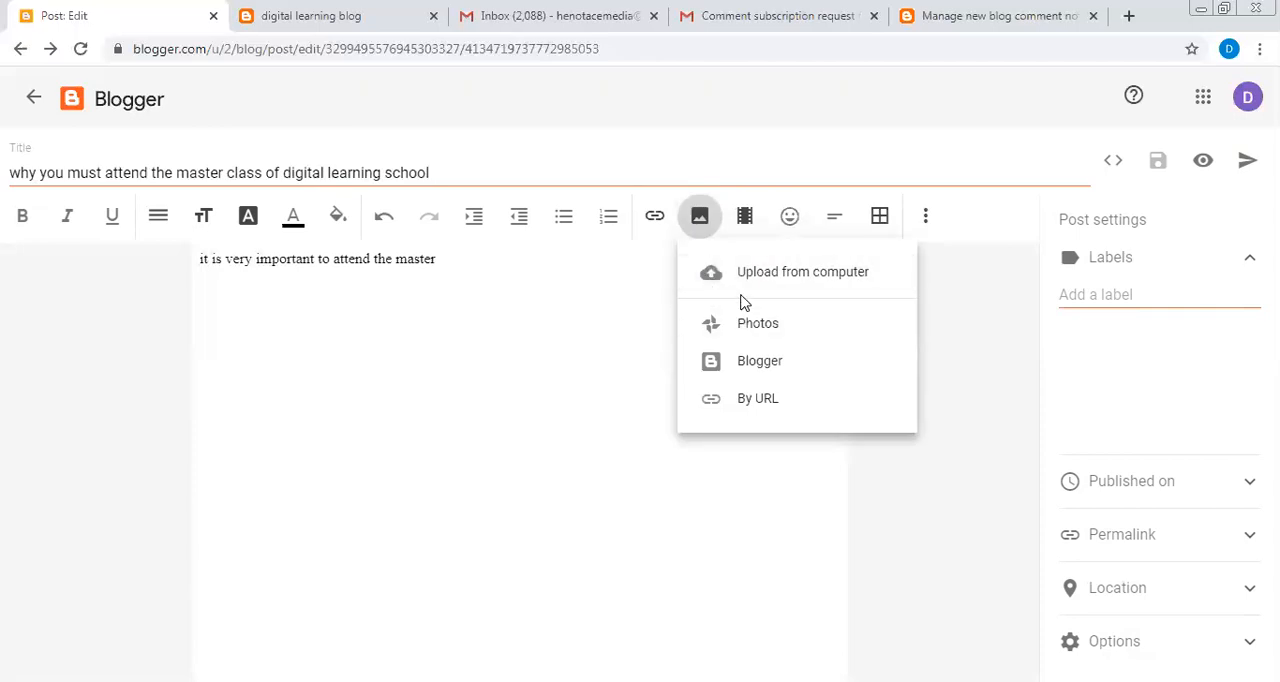
pyautogui.click(736, 290)
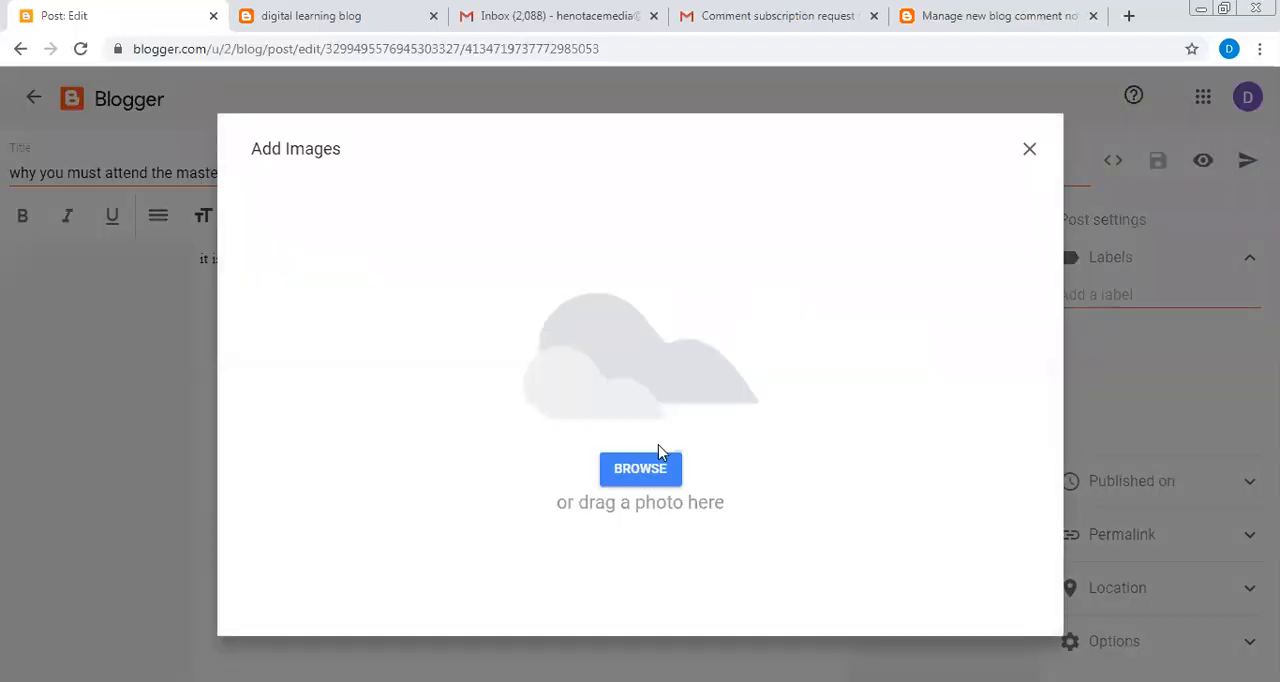
pyautogui.click(651, 467)
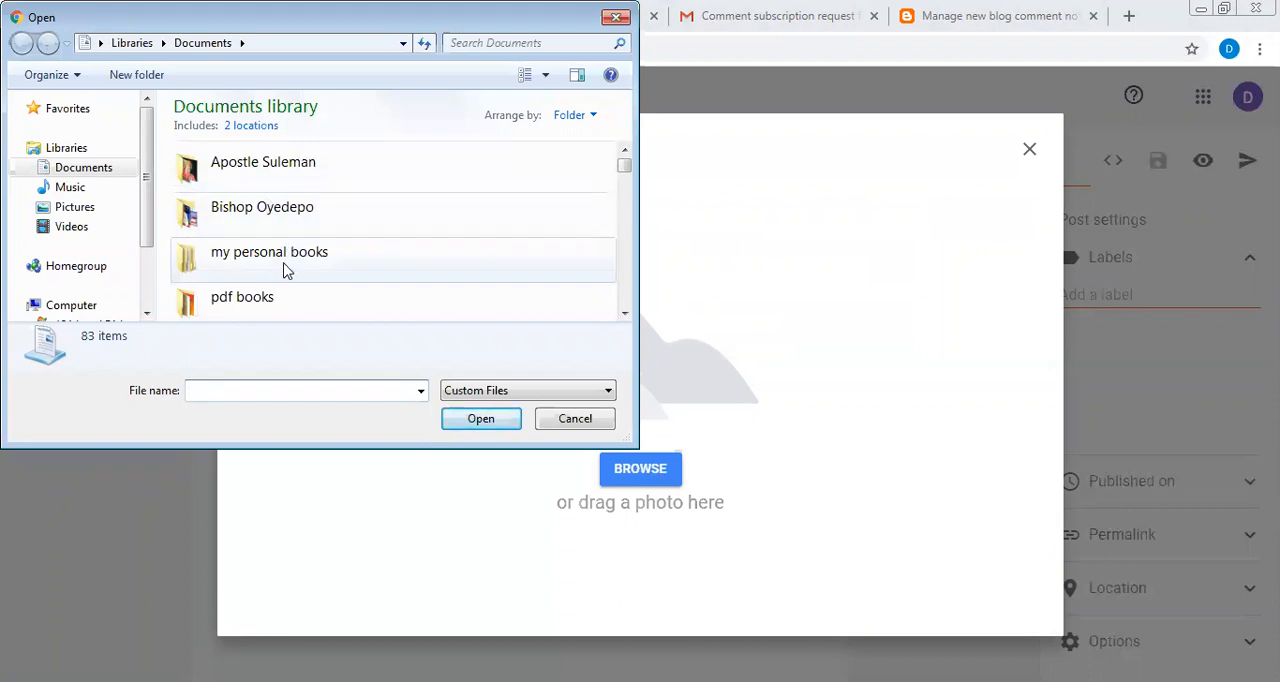
pyautogui.click(106, 211)
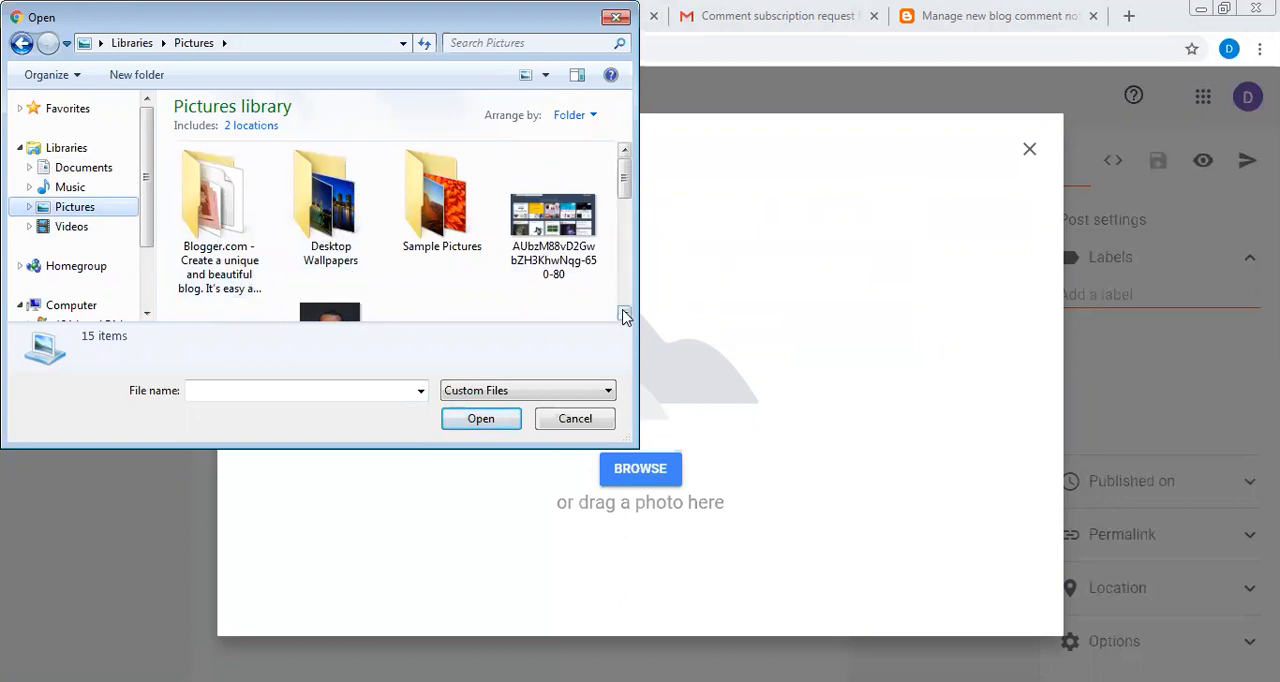
pyautogui.scroll(-1, 620, 310)
pyautogui.click(322, 258)
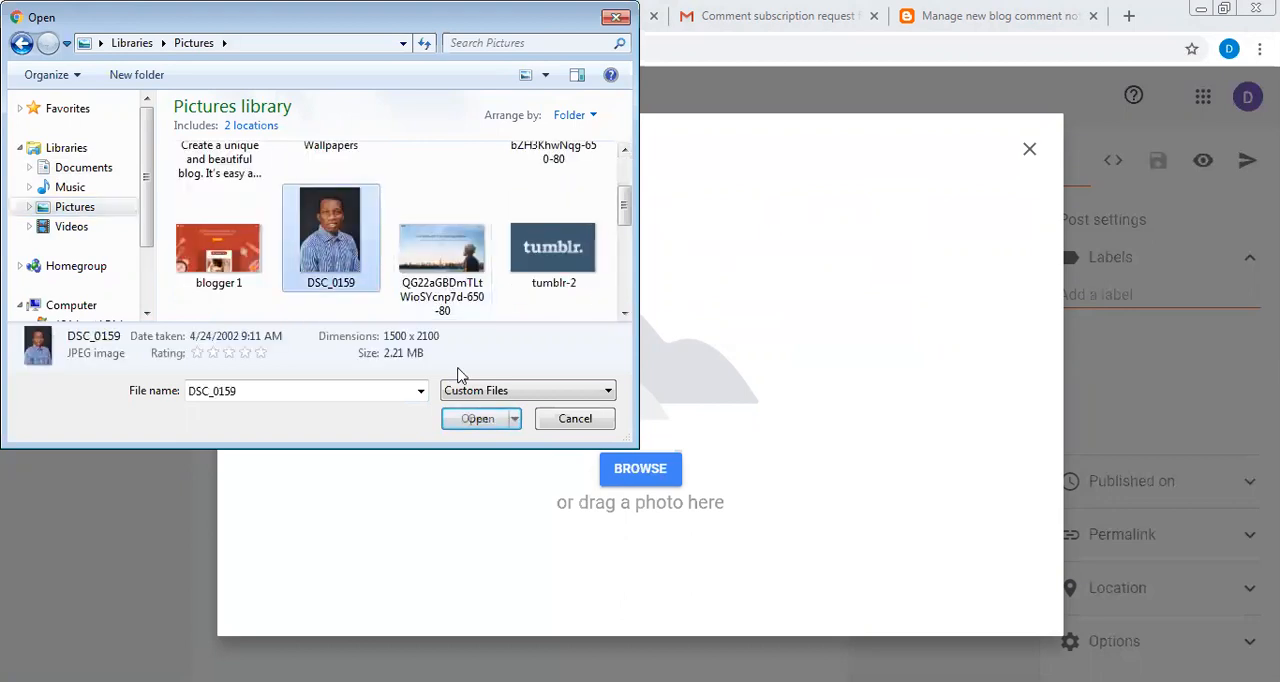
pyautogui.click(477, 420)
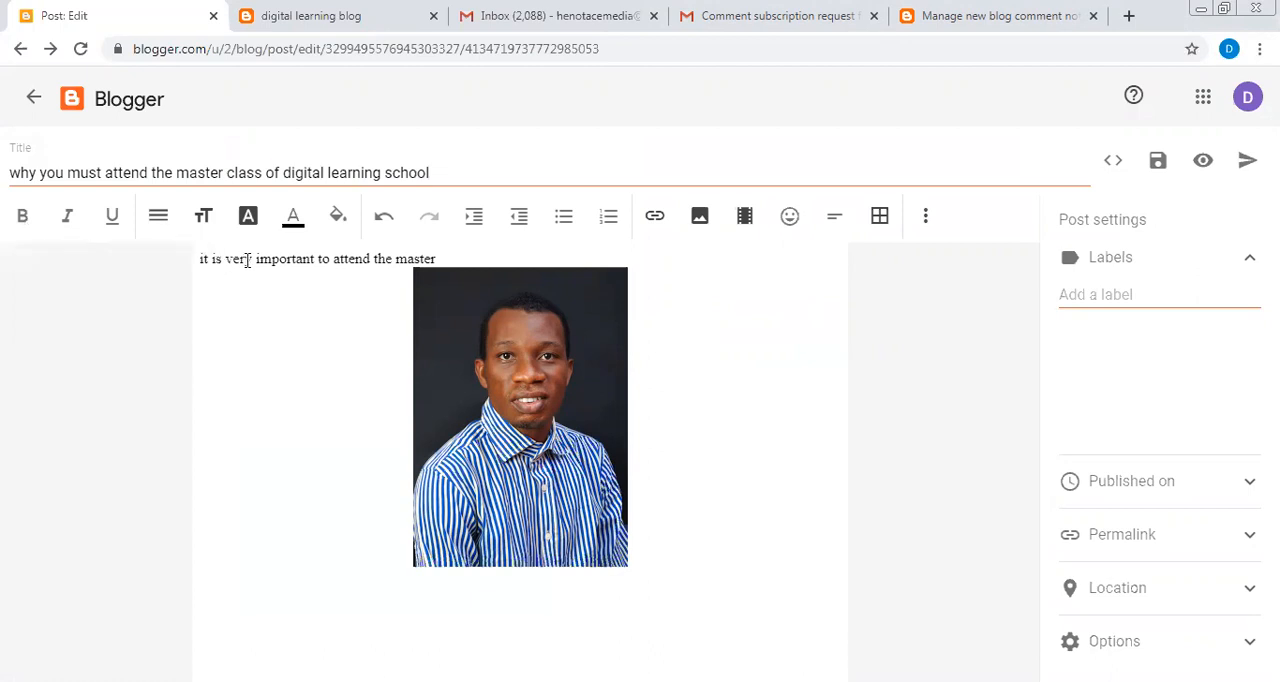
# - Make the opening characters "it is ver" of the body text bold and italic
pyautogui.moveTo(246, 260); pyautogui.dragTo(184, 270)
pyautogui.click(24, 237)
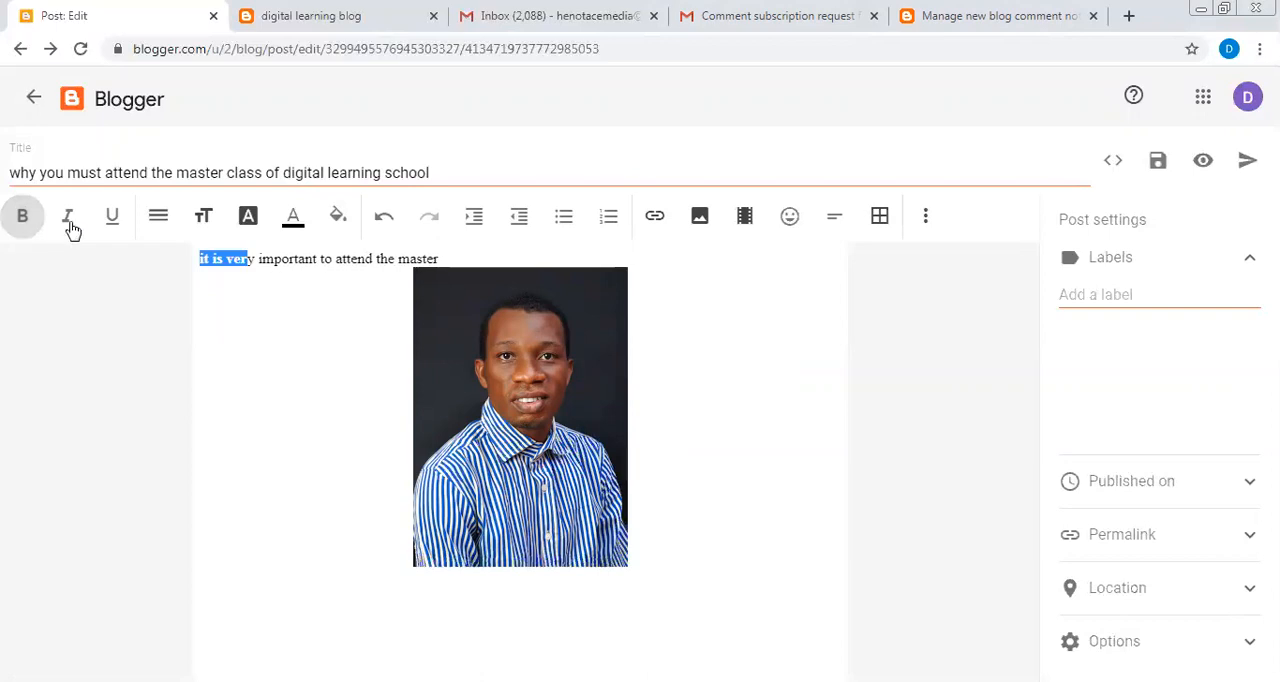
pyautogui.click(68, 228)
pyautogui.click(277, 344)
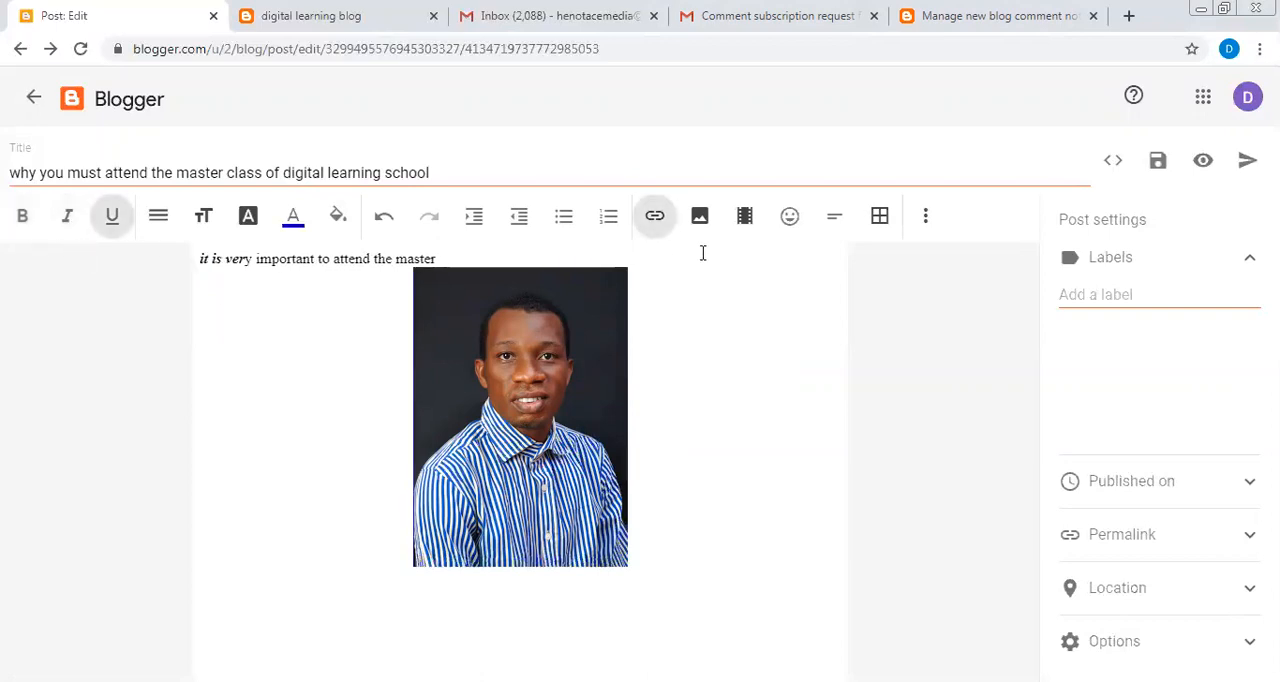
# - Start adding a YouTube video to the post and search for "indiana digital learning school"
pyautogui.click(741, 231)
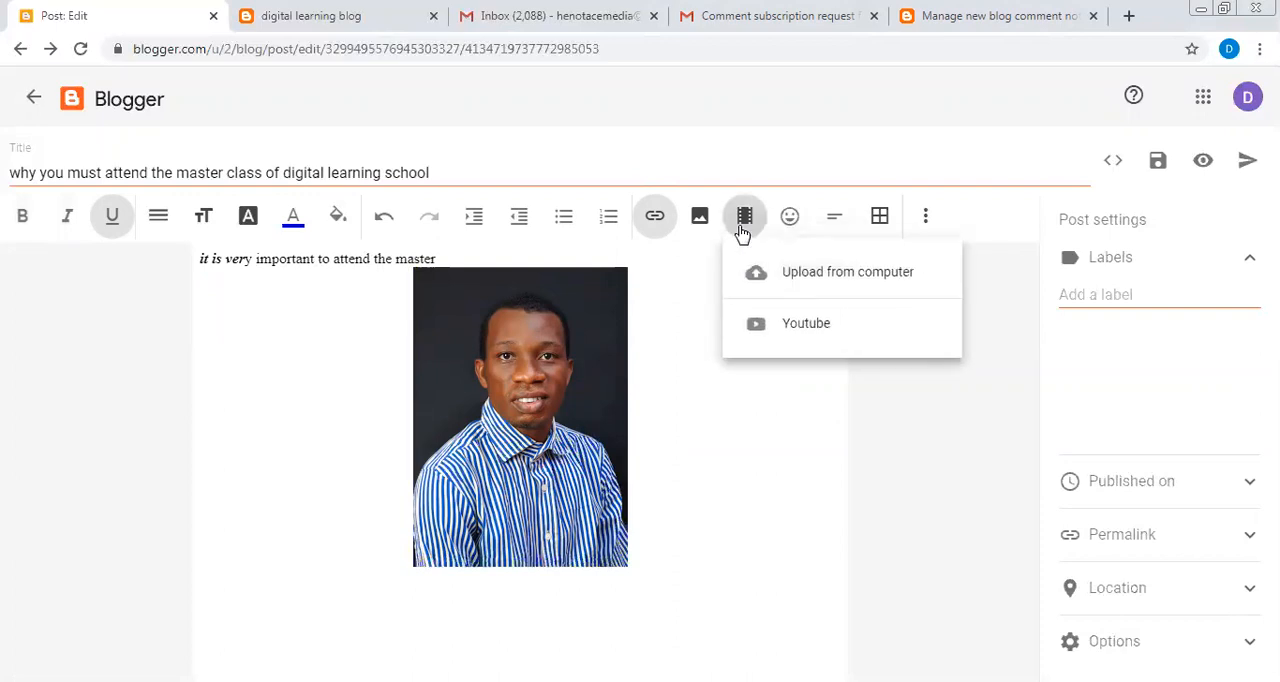
pyautogui.click(798, 325)
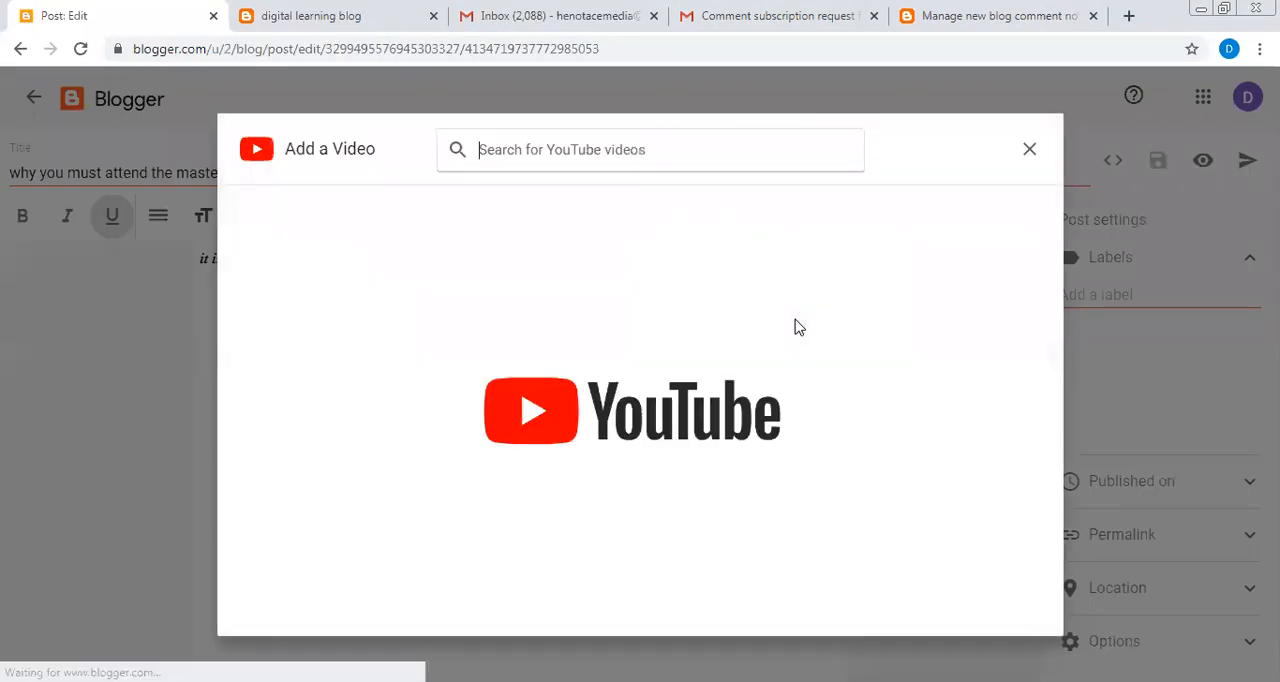
pyautogui.write('d')
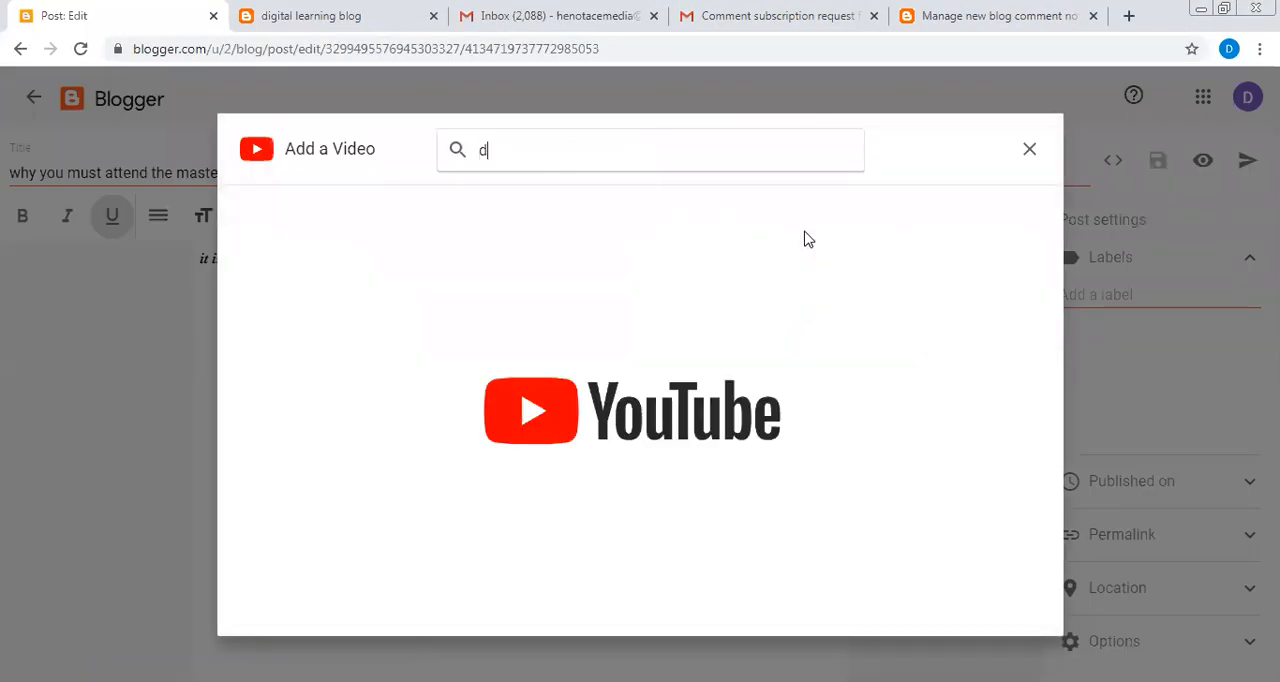
pyautogui.write('ig')
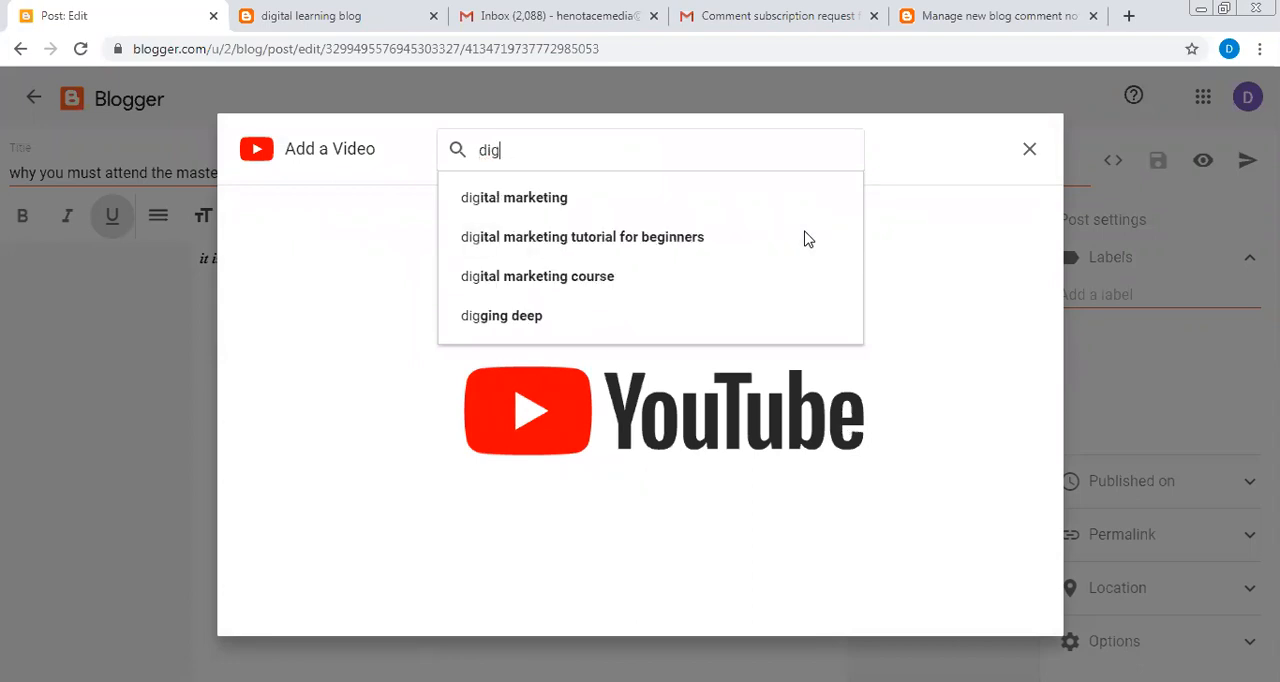
pyautogui.write('ital learni')
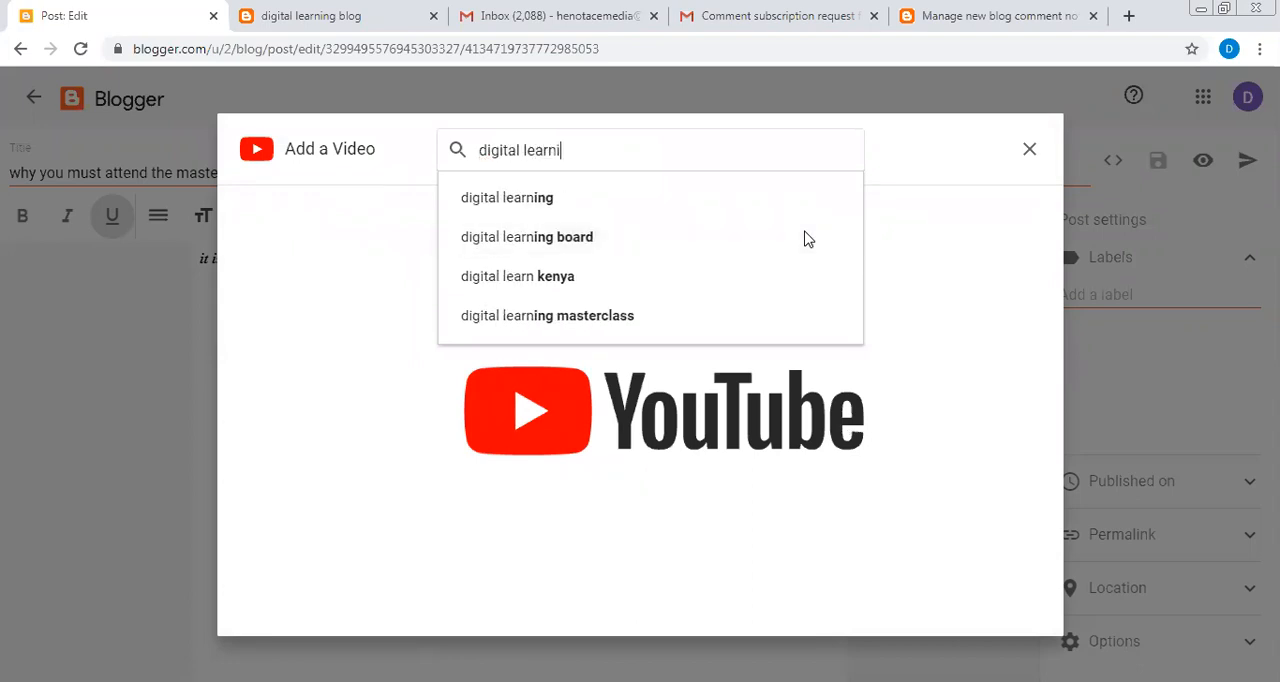
pyautogui.write('ng')
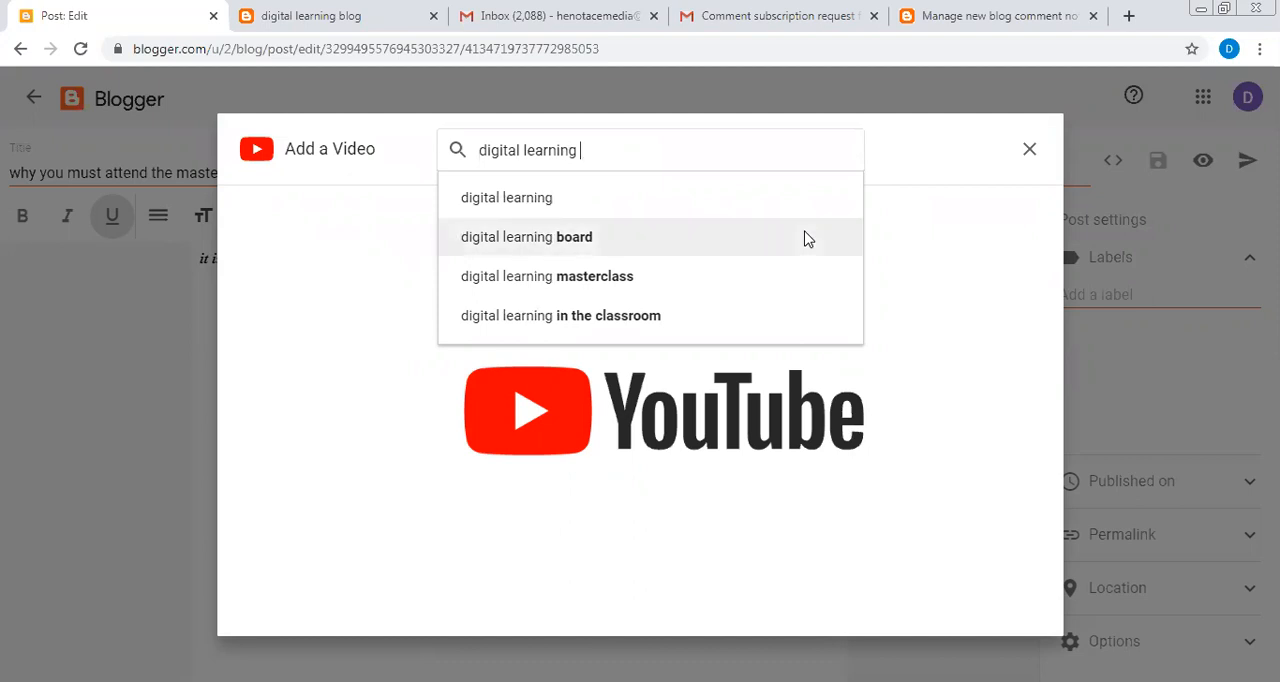
pyautogui.write(' school')
pyautogui.click(808, 239)
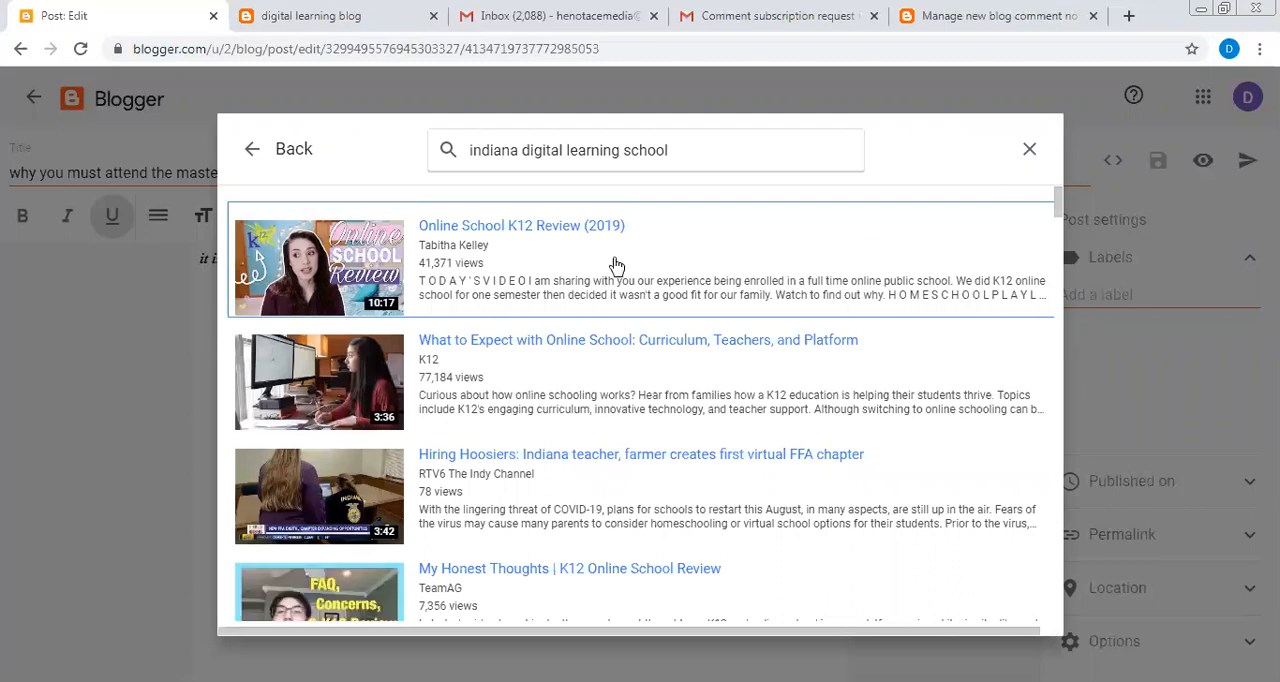
# - Insert the video "Online School K12 Review (2019)" from the search results into the post
pyautogui.click(357, 265)
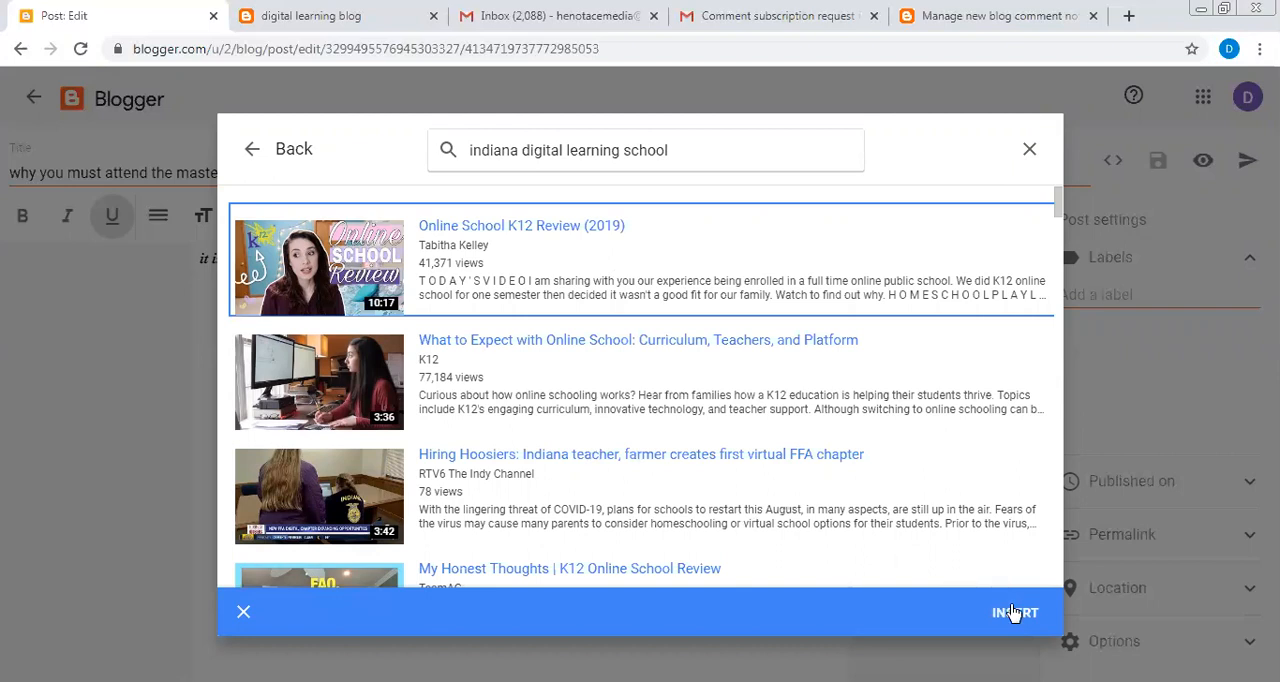
pyautogui.click(1013, 612)
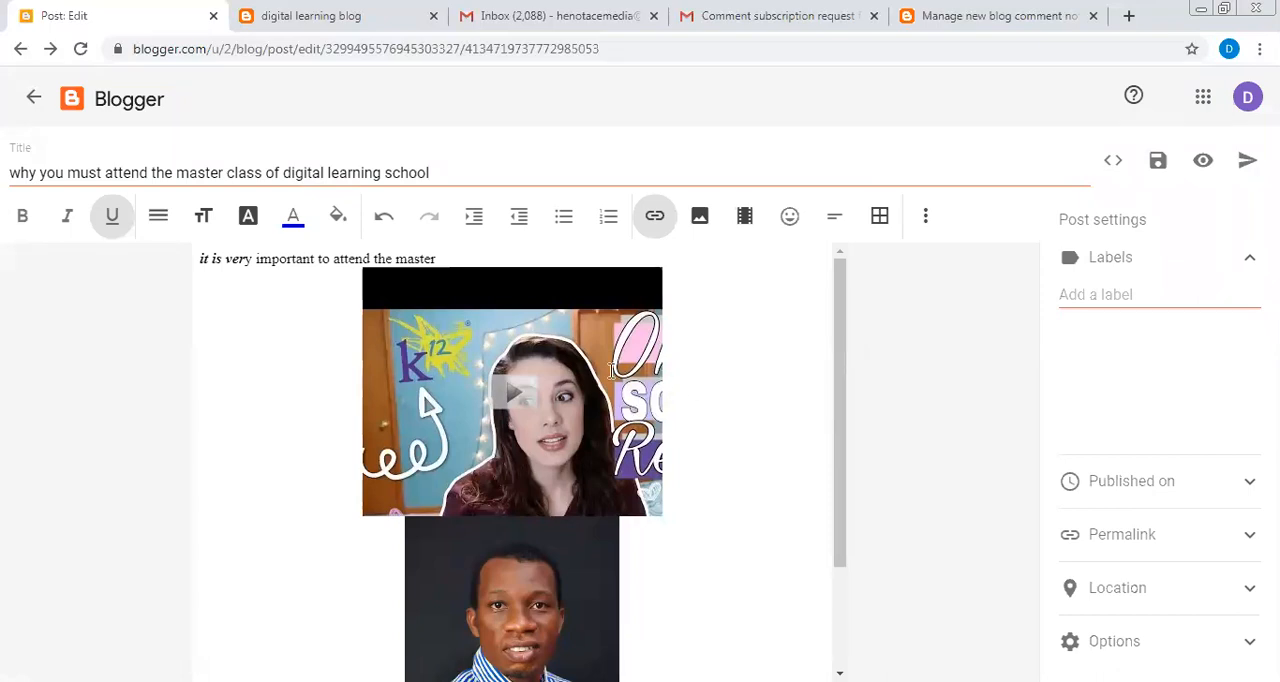
pyautogui.click(616, 328)
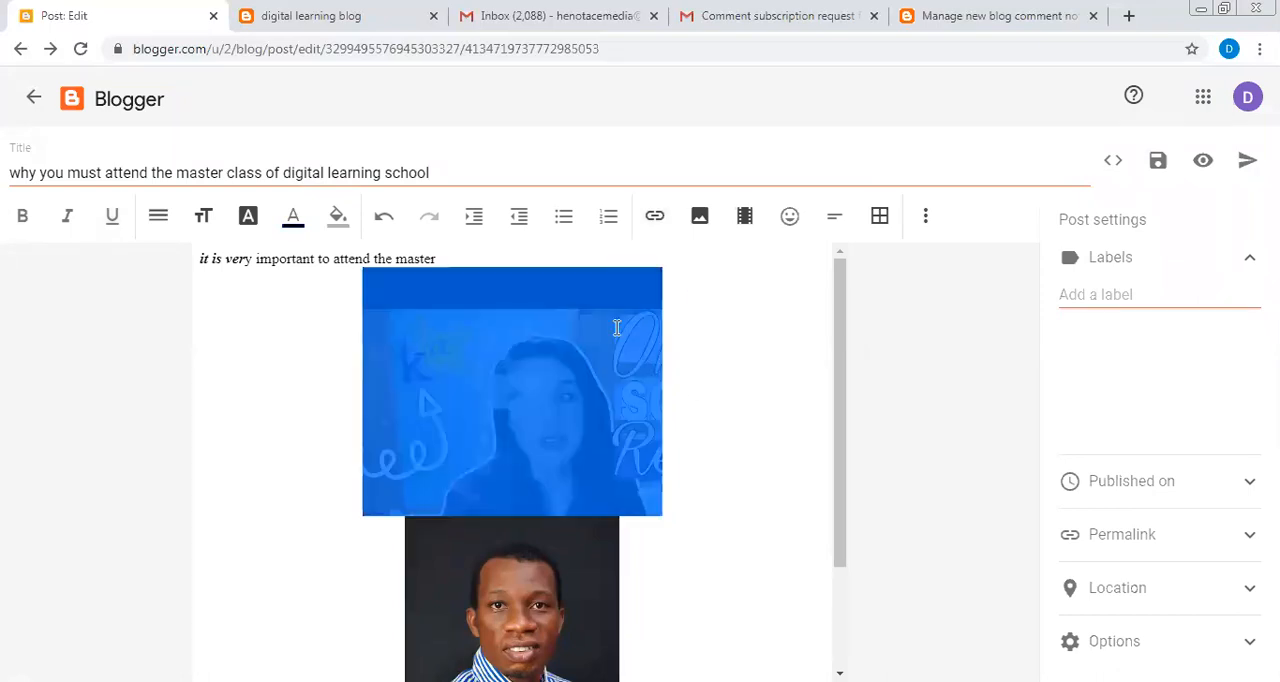
pyautogui.click(736, 330)
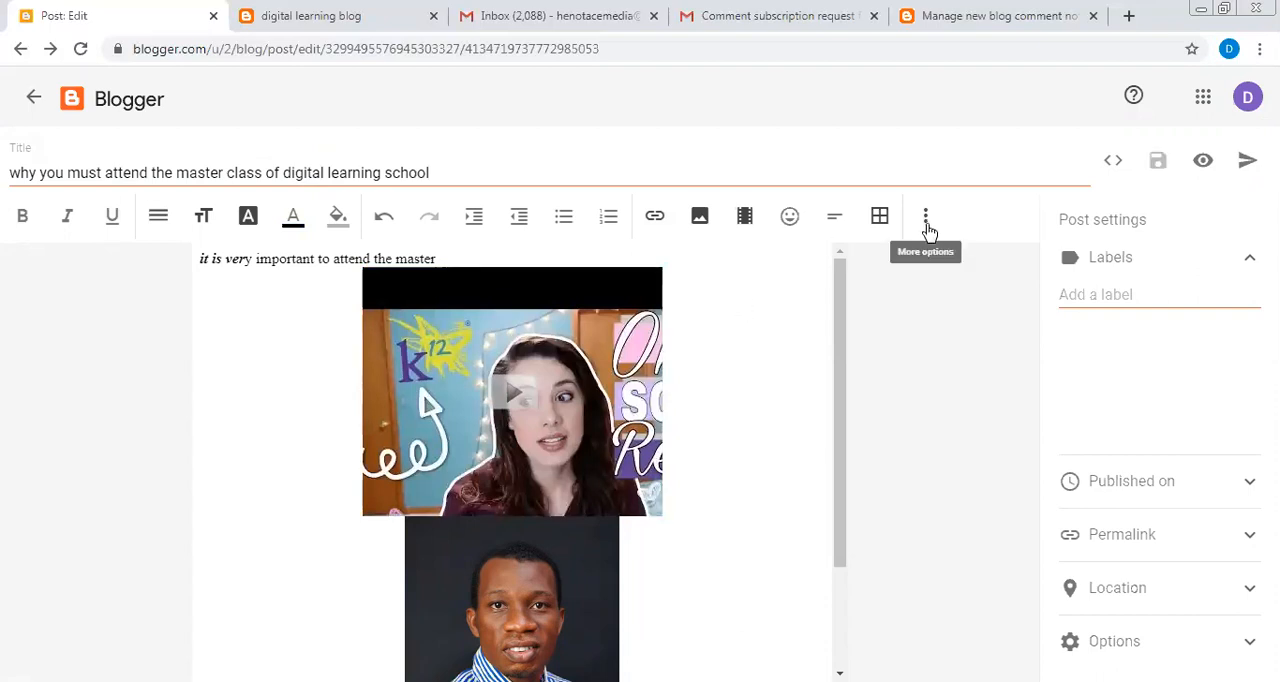
# - Look through the special characters and the additional text formatting options without inserting or applying anything
pyautogui.click(787, 218)
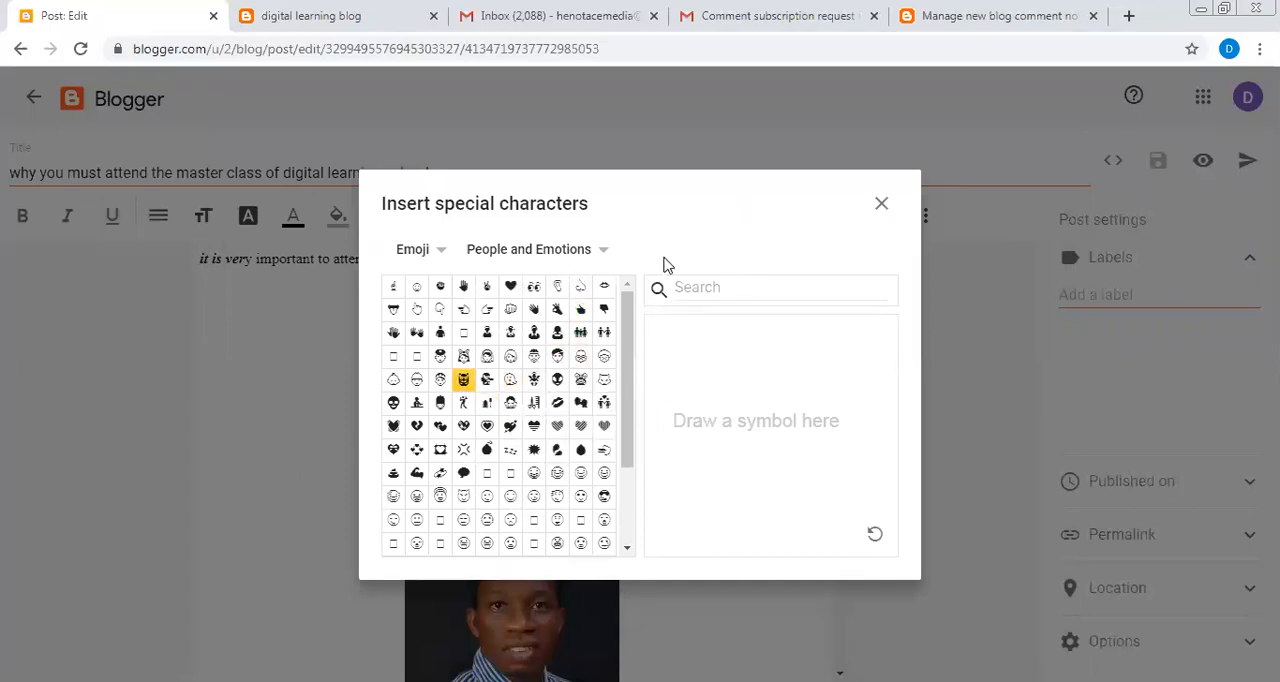
pyautogui.click(882, 205)
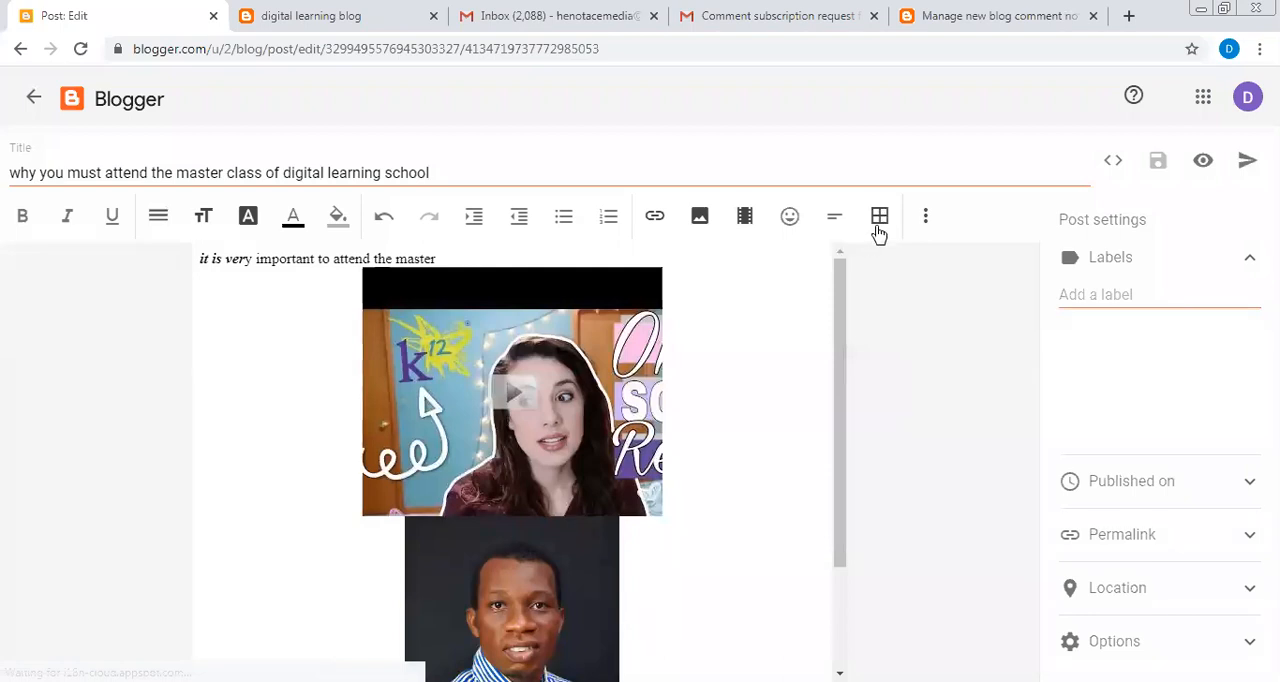
pyautogui.click(919, 229)
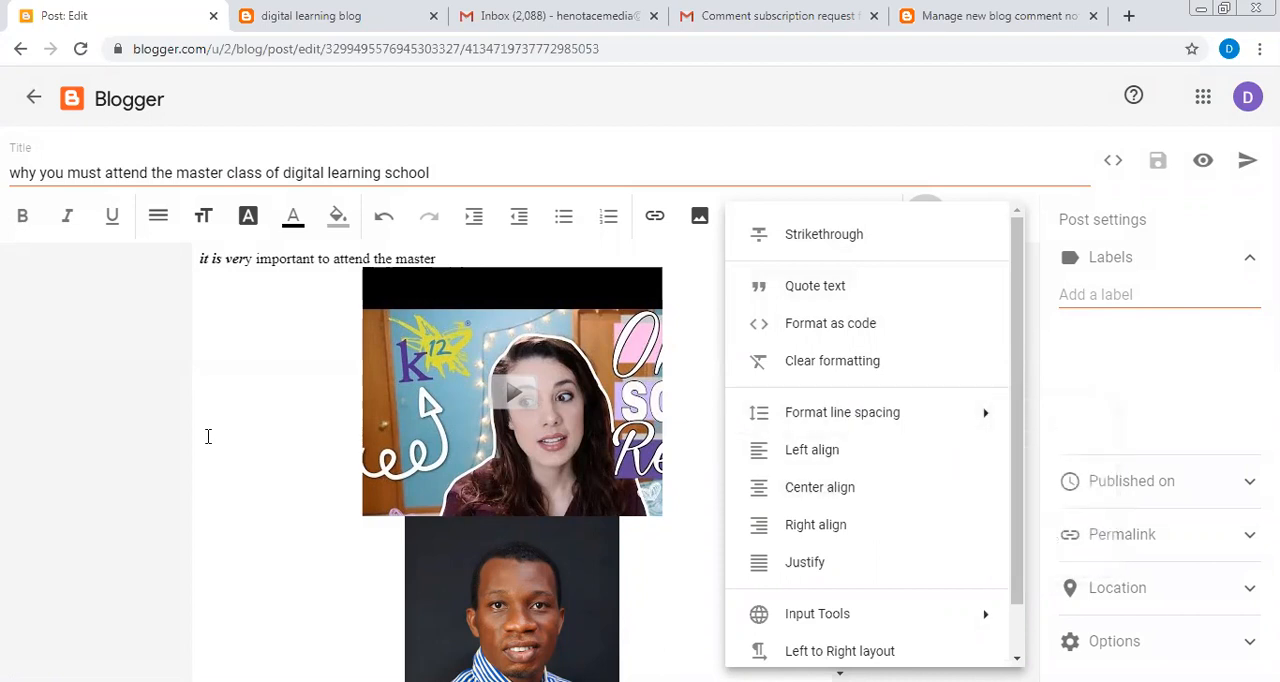
pyautogui.click(170, 381)
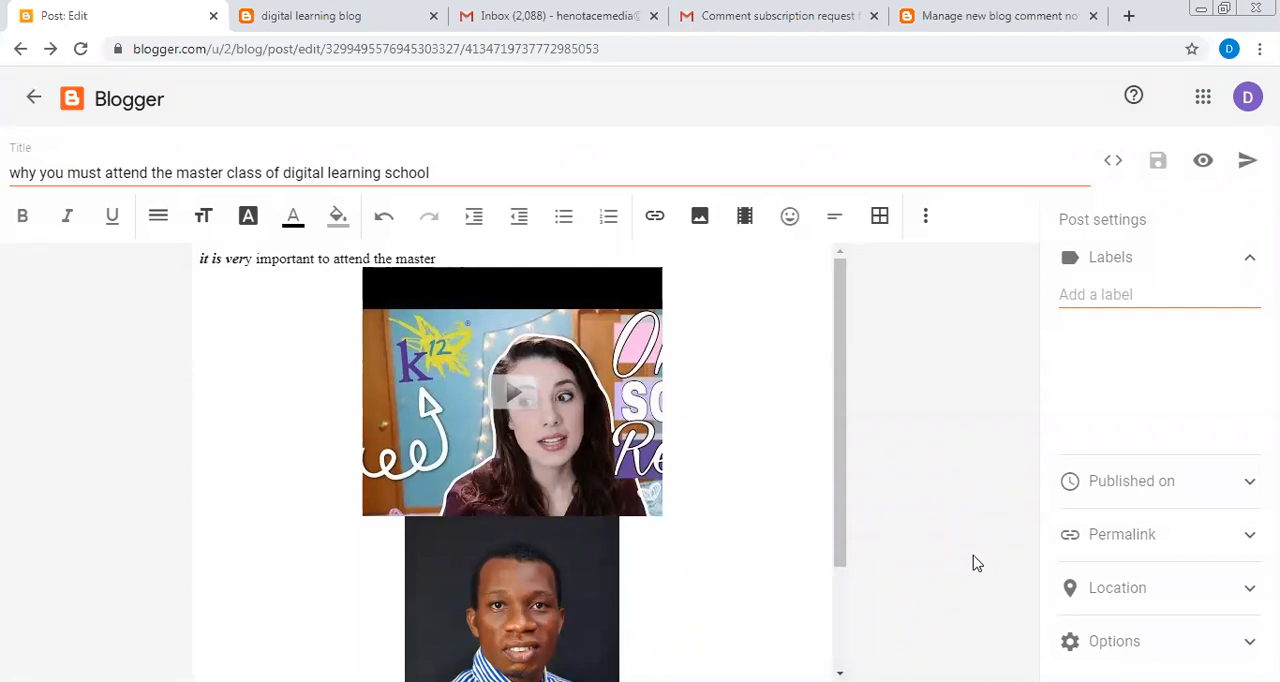
# - Add the label "# digital learning" to the post
pyautogui.click(1203, 281)
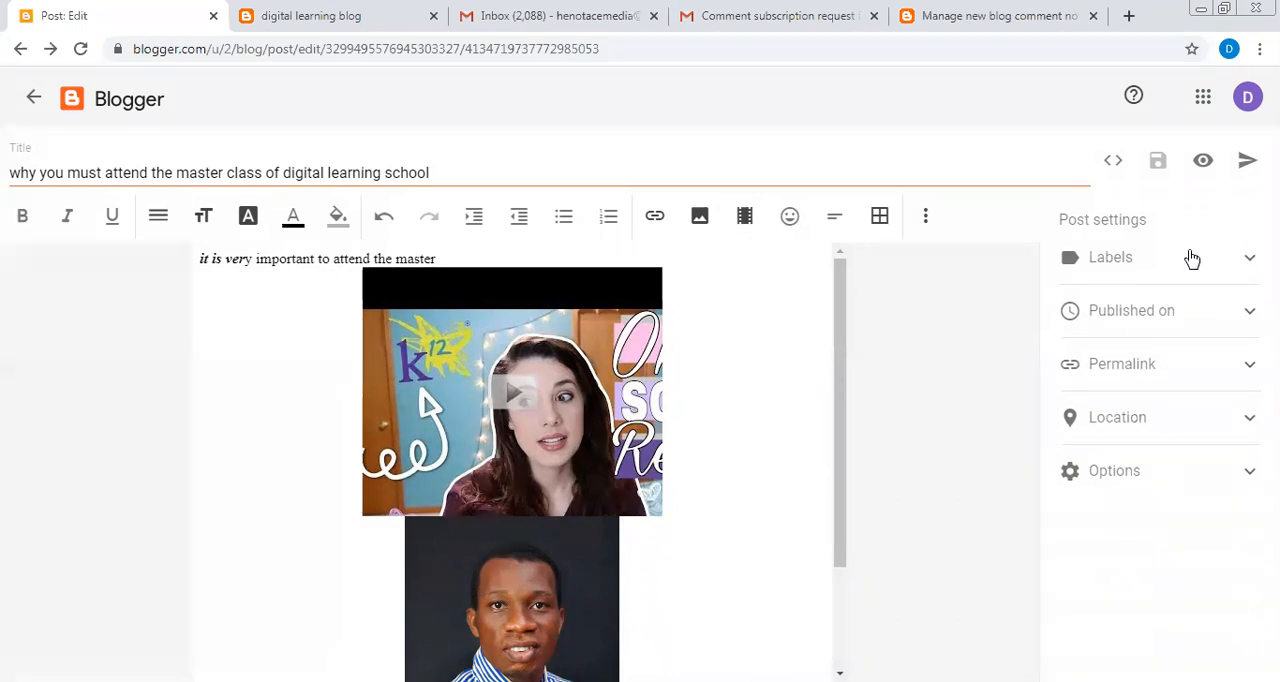
pyautogui.click(1192, 259)
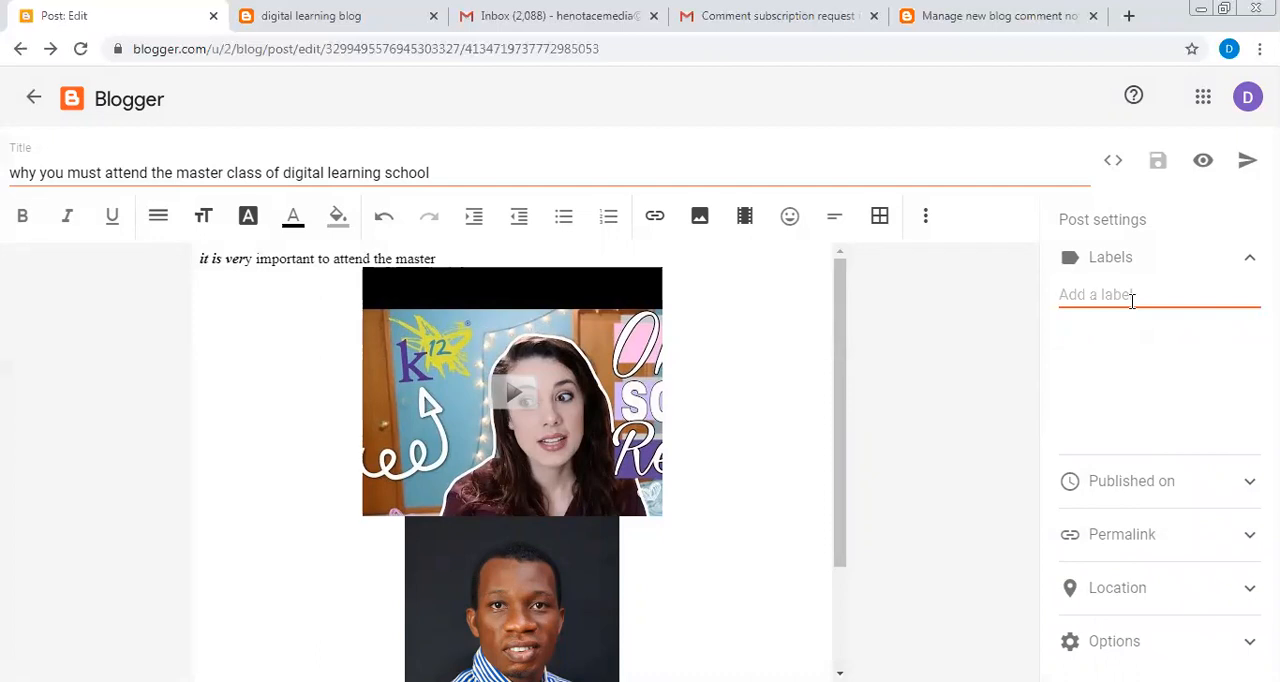
pyautogui.write('#')
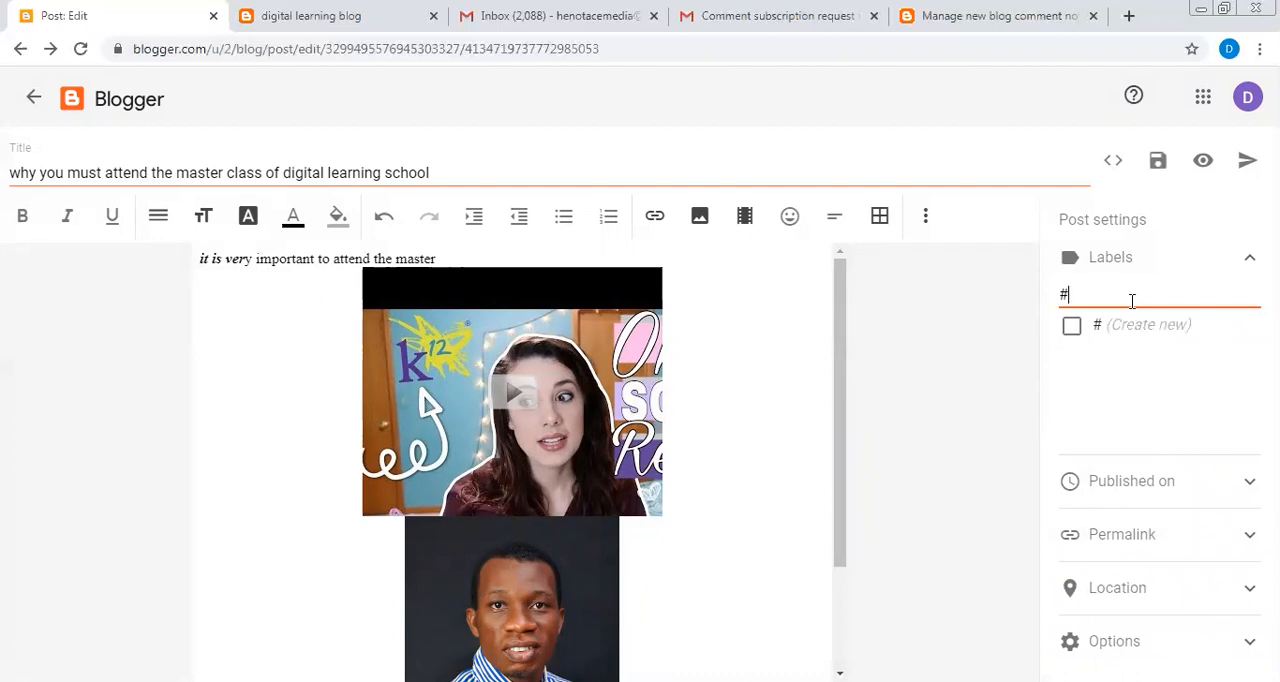
pyautogui.write(' digital lea')
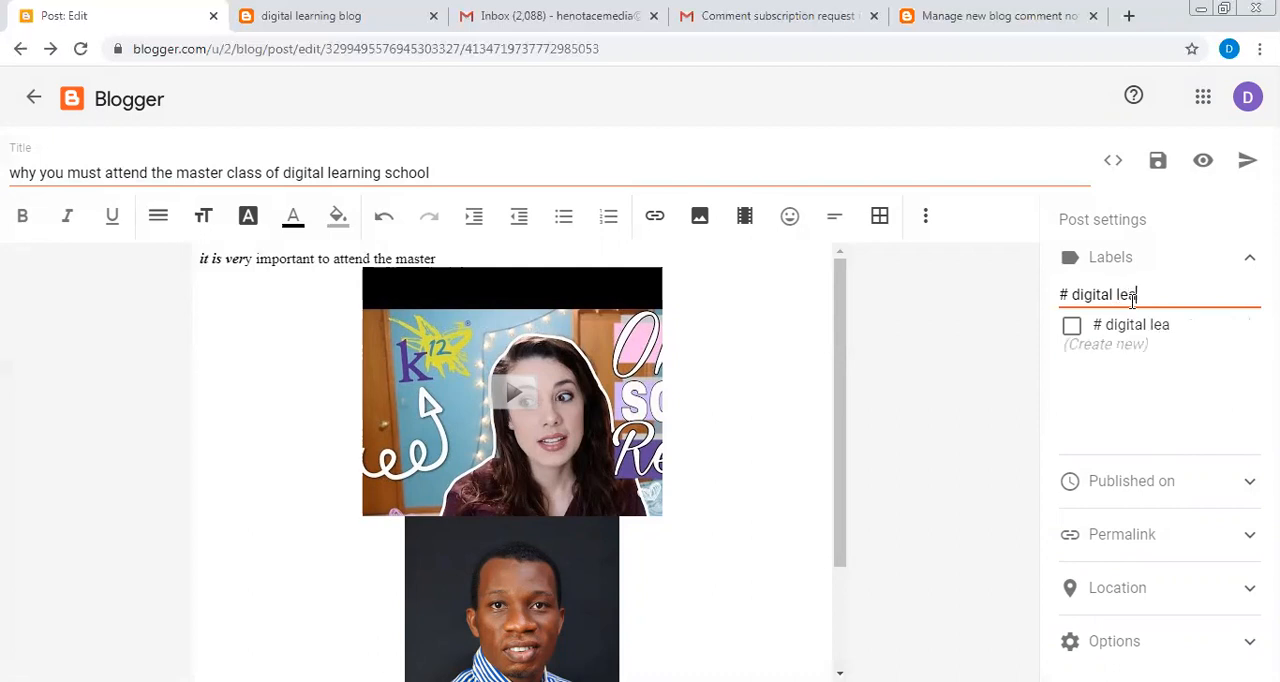
pyautogui.write('rning,')
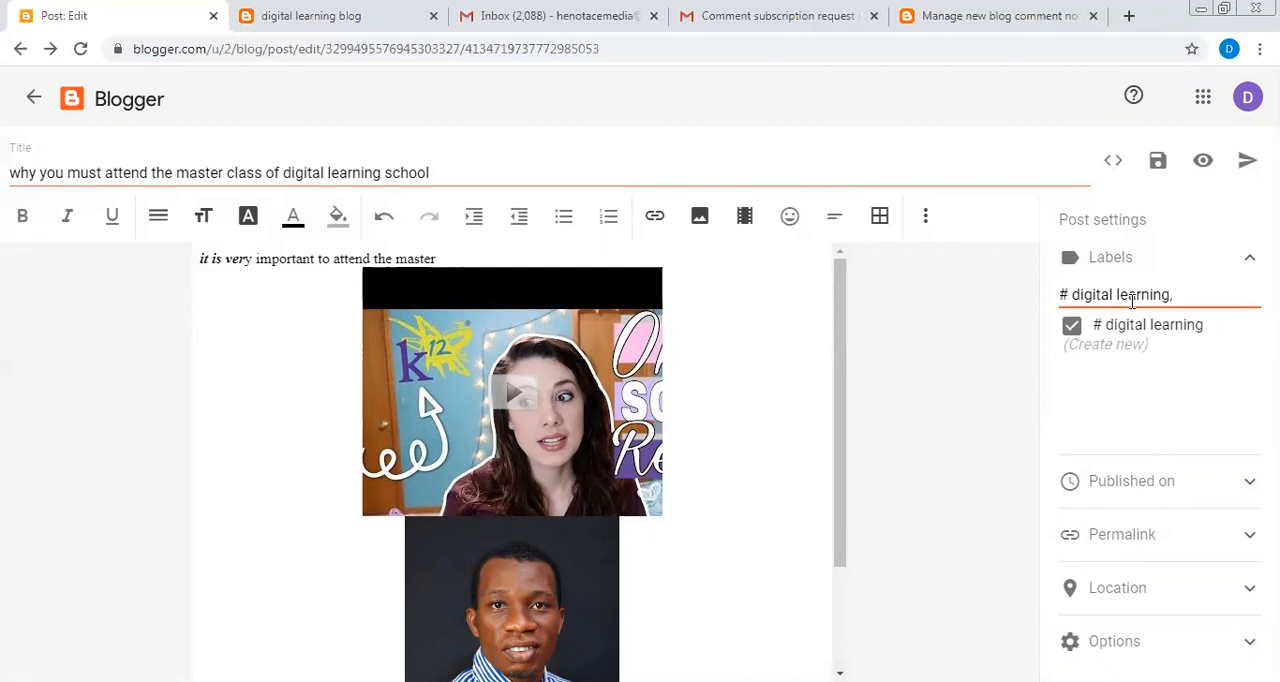
pyautogui.write(' #')
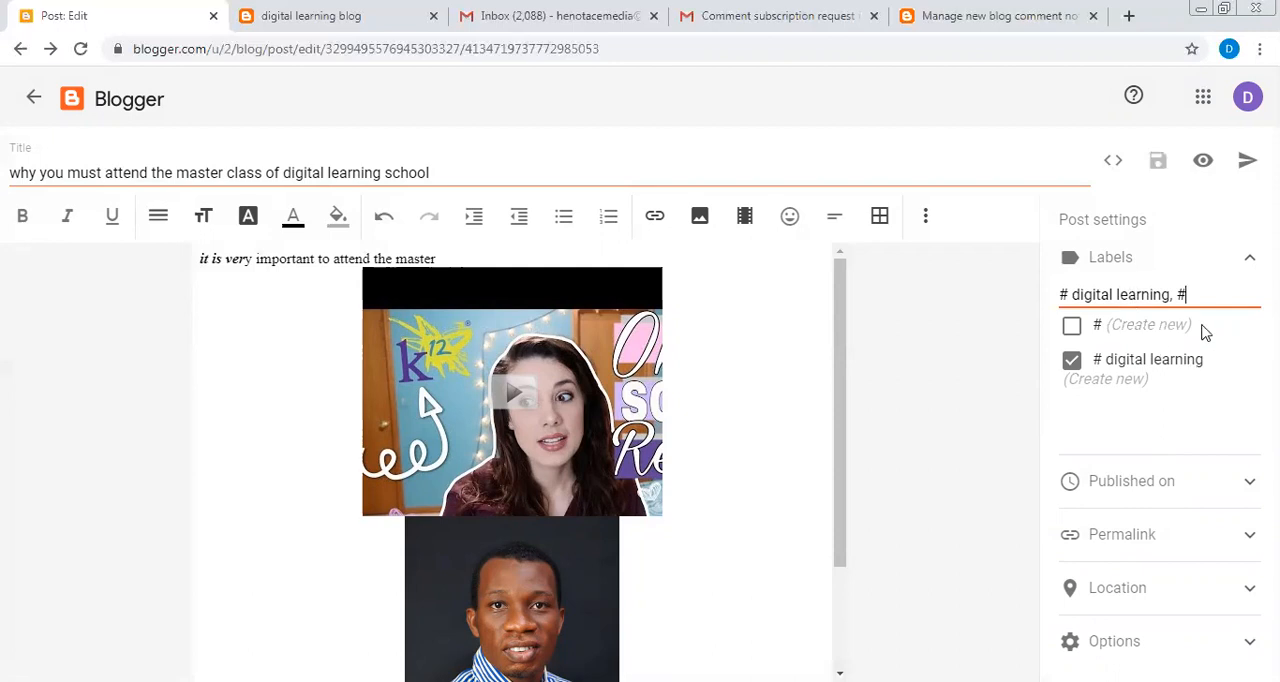
pyautogui.press('BackSpace')
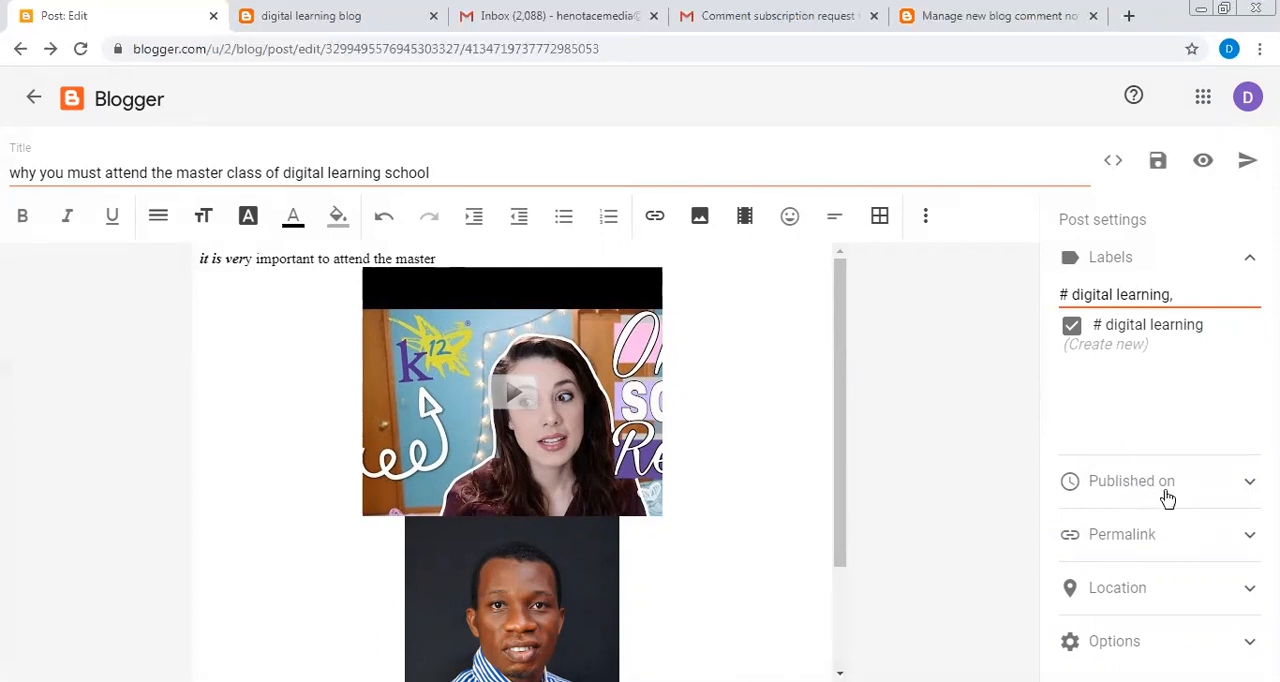
# - Schedule the post's publication with a set date of Jun 24, 2020 in the post settings
pyautogui.click(1167, 496)
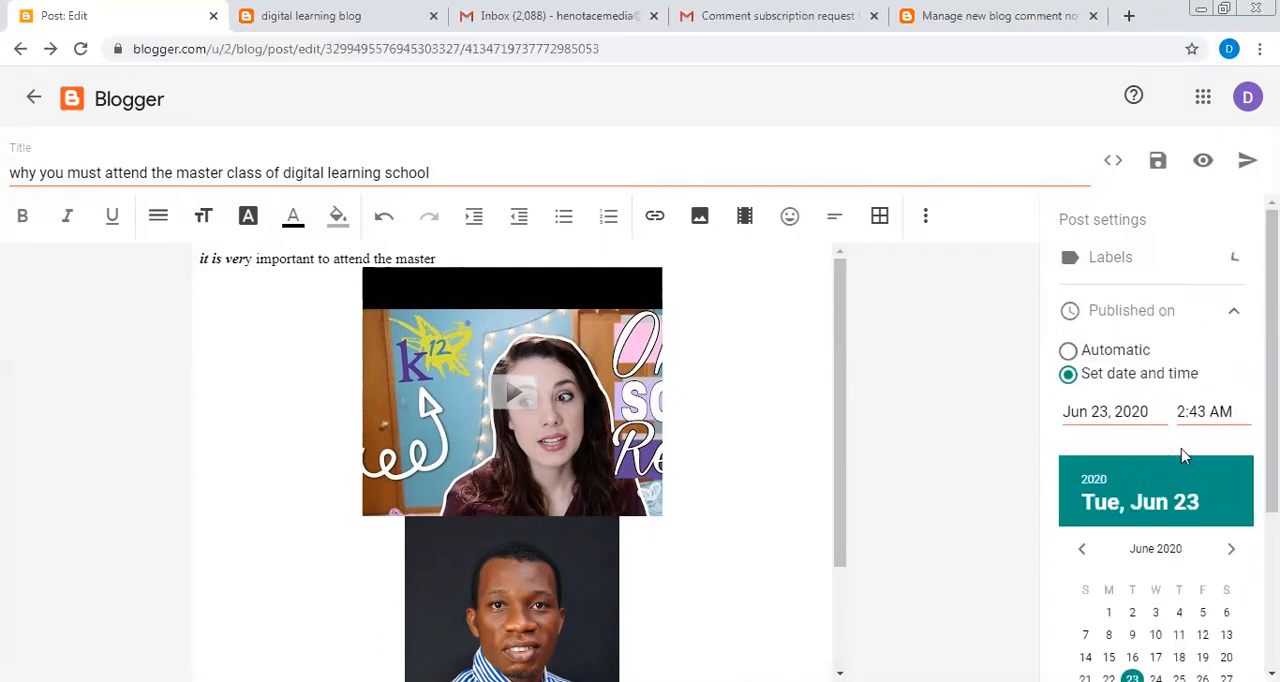
pyautogui.click(1068, 351)
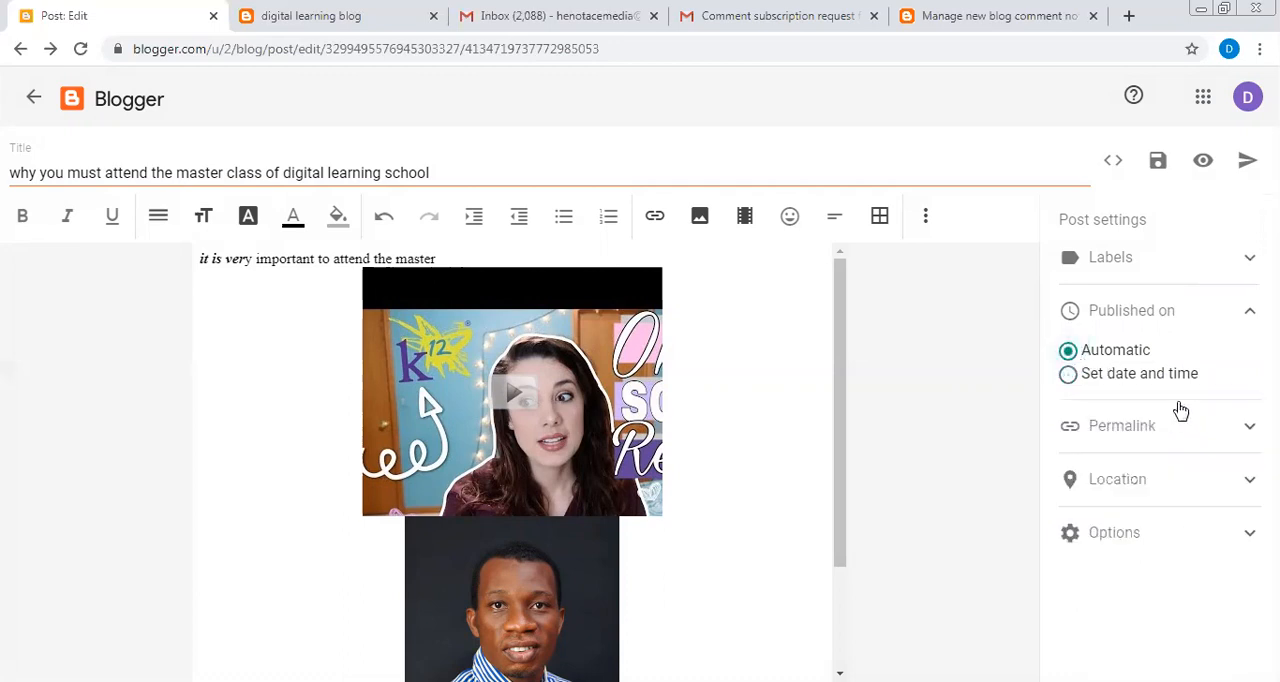
pyautogui.click(1068, 376)
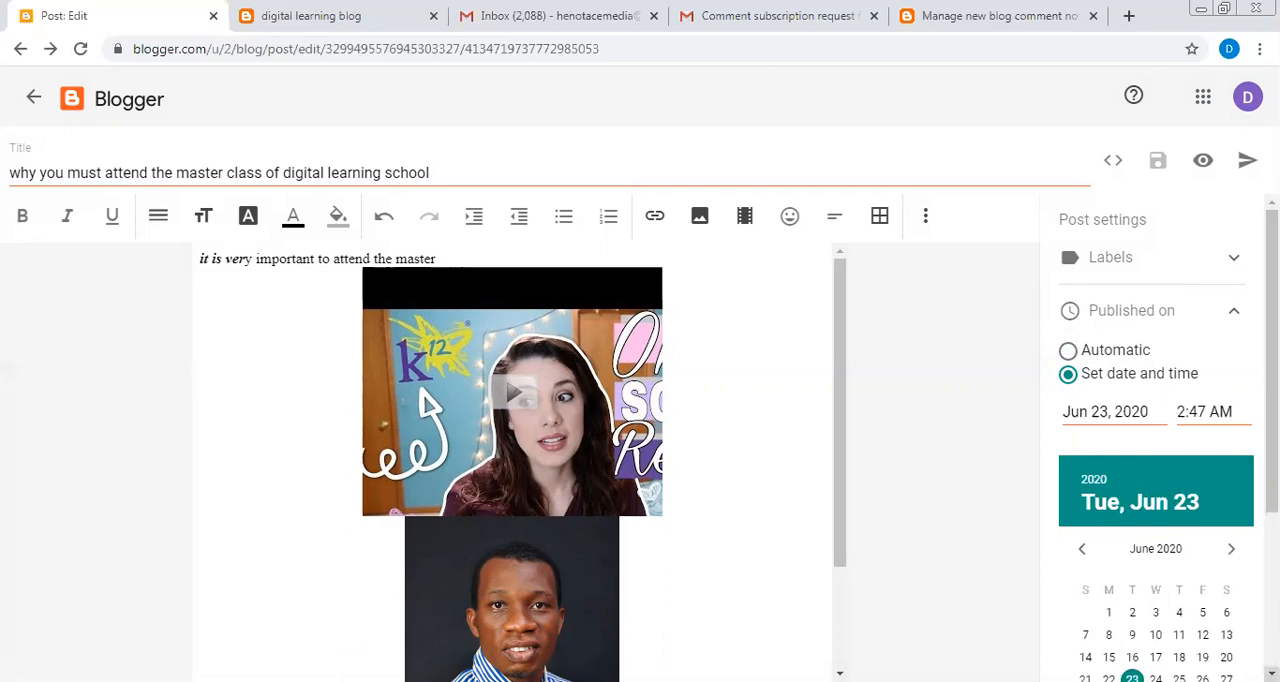
pyautogui.scroll(-1, 1186, 634)
pyautogui.click(1156, 606)
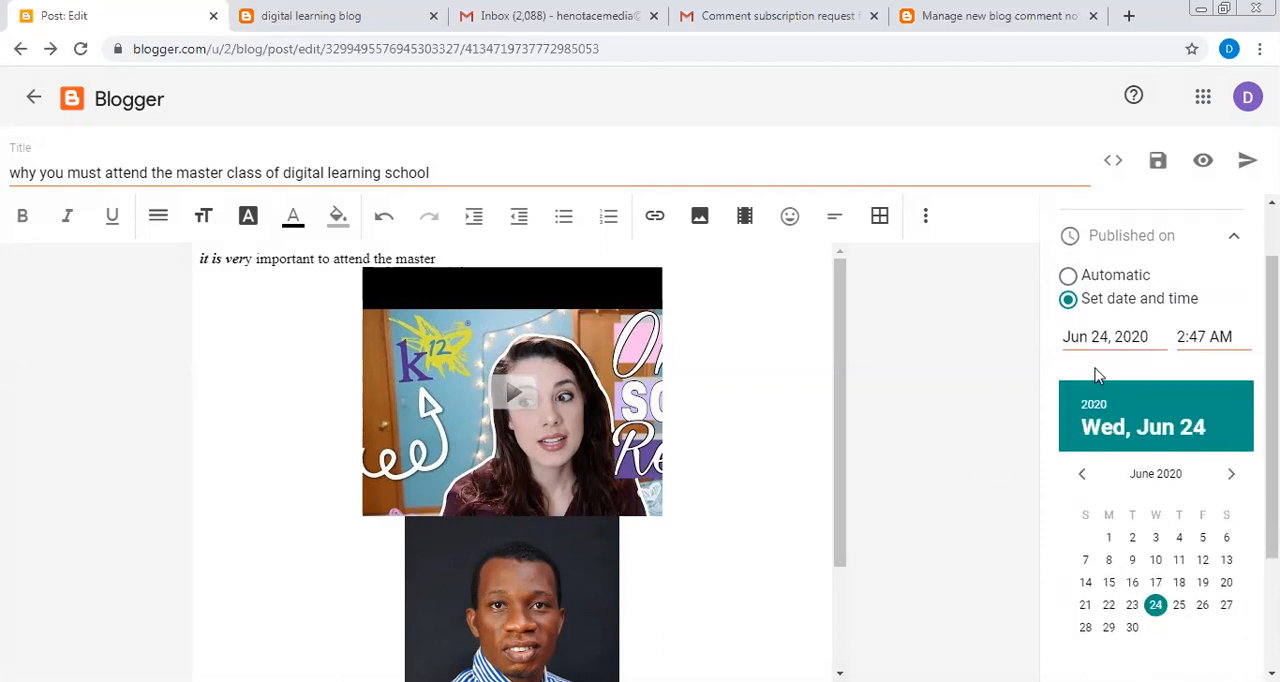
pyautogui.click(1235, 244)
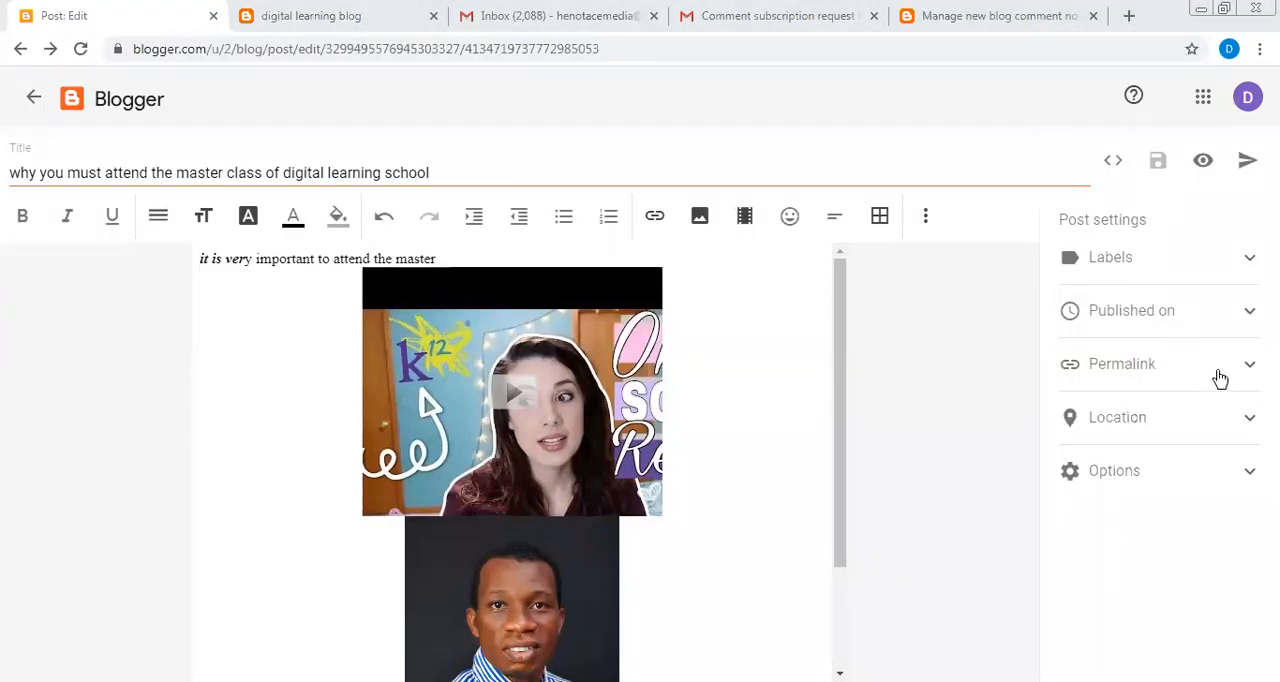
# - Set the post's publication date to Automatic and publish the post to the blog
pyautogui.click(1248, 314)
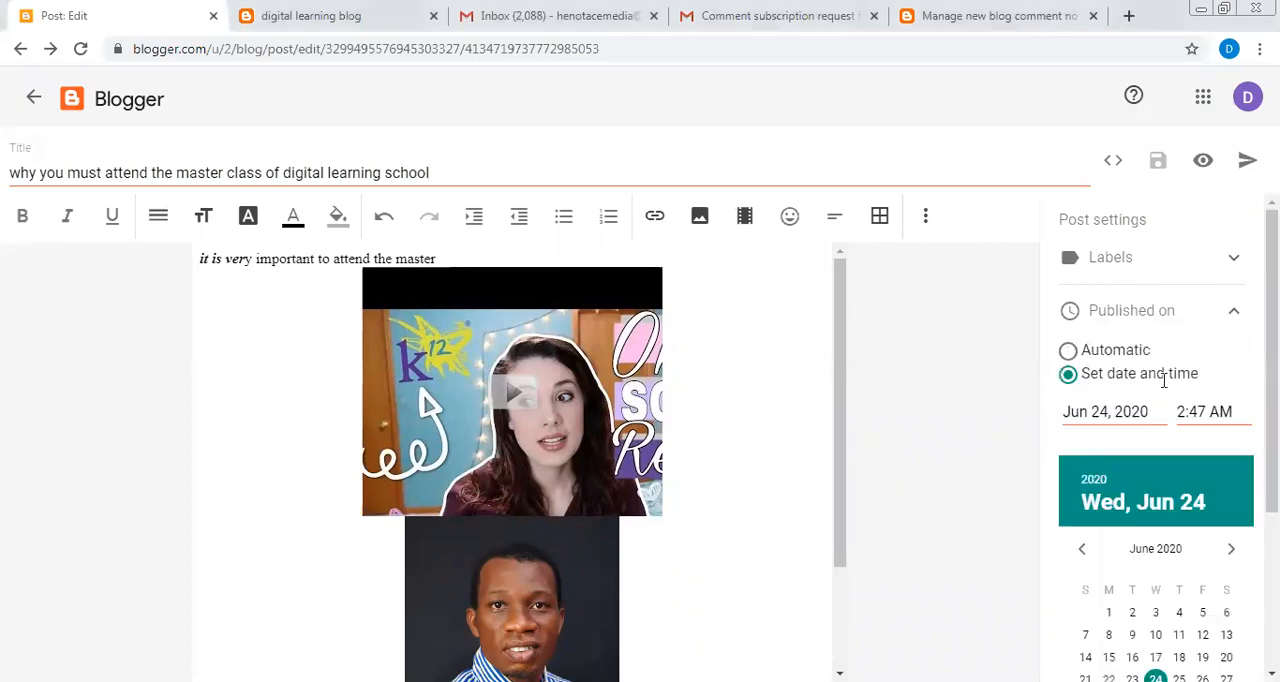
pyautogui.click(1068, 351)
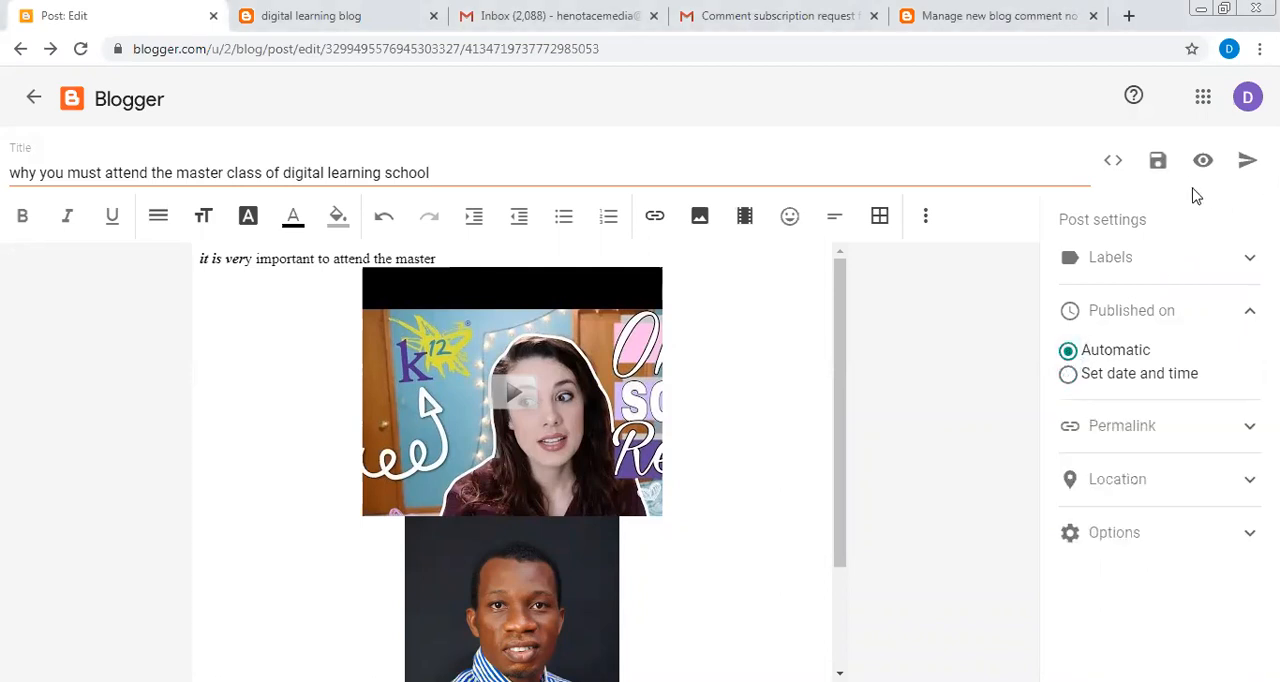
pyautogui.click(1245, 165)
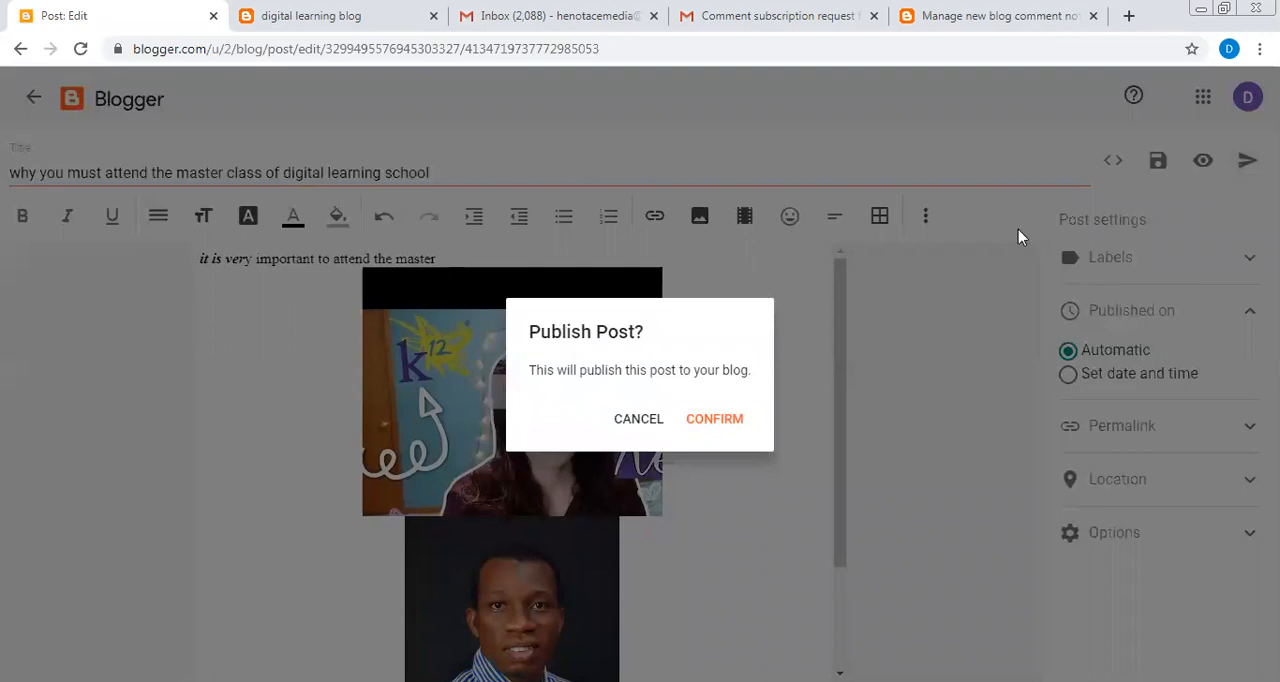
pyautogui.click(716, 420)
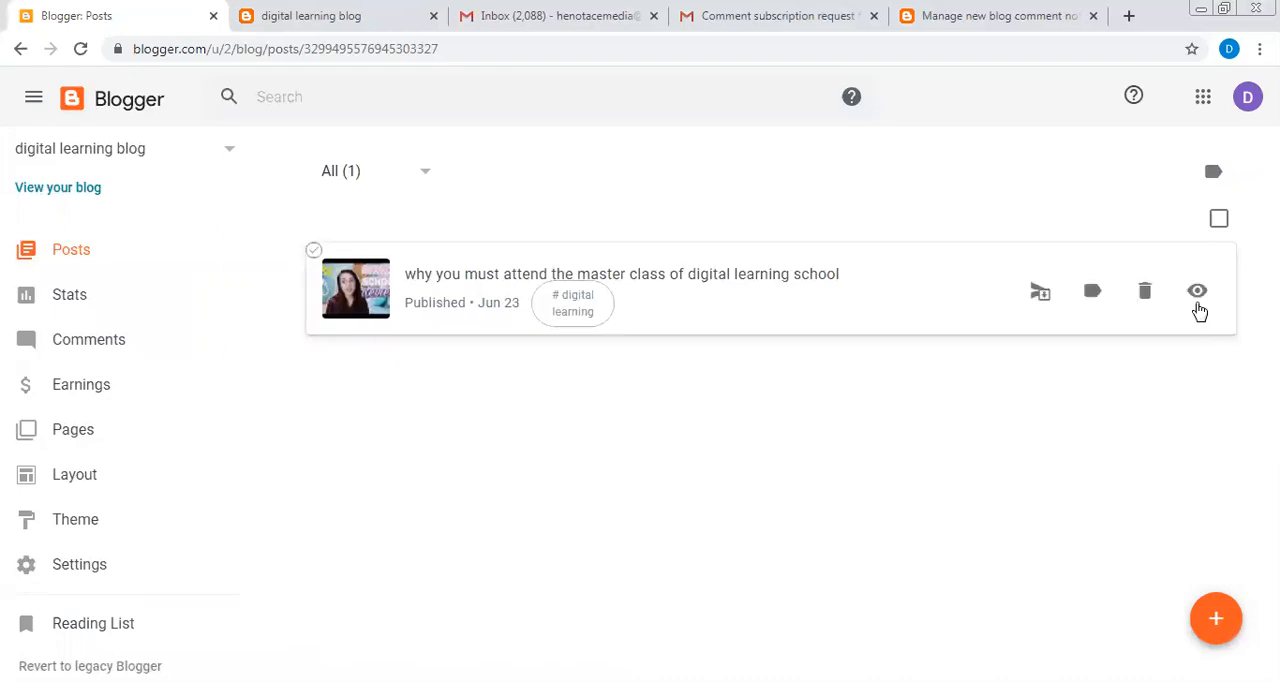
# - View the published post on the live blog, briefly play the embedded K12 review video and pause it
pyautogui.click(1199, 300)
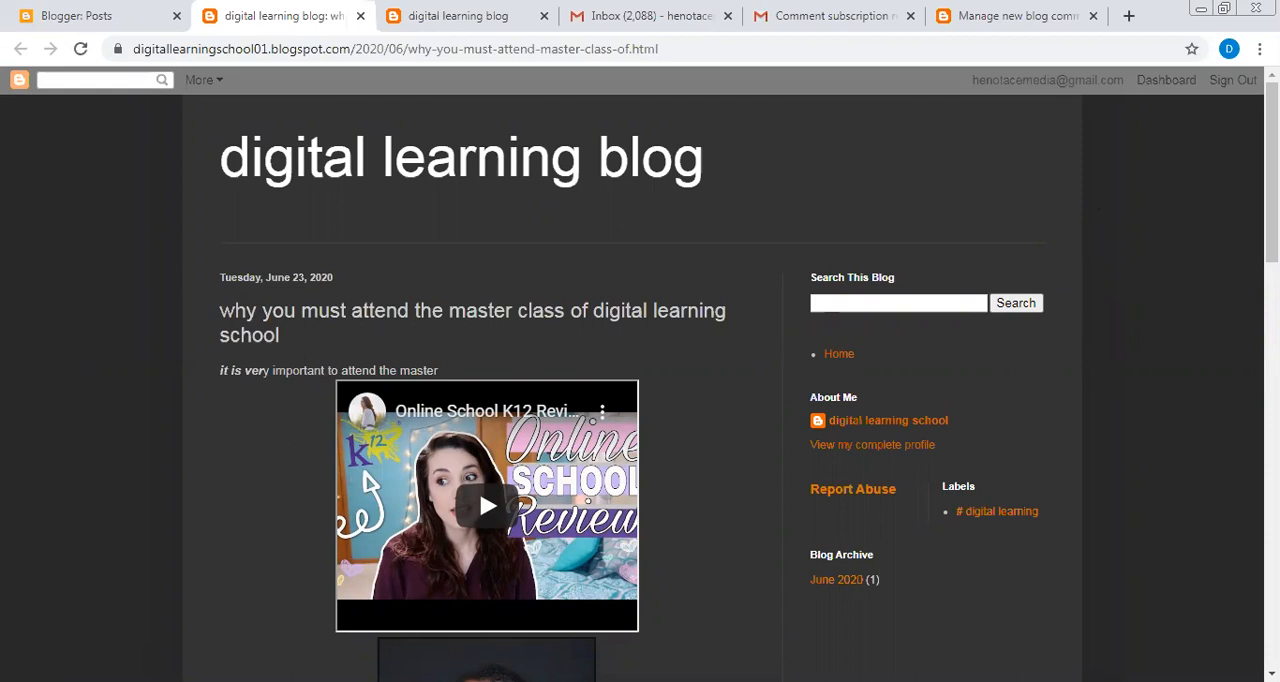
pyautogui.scroll(-2, 943, 459)
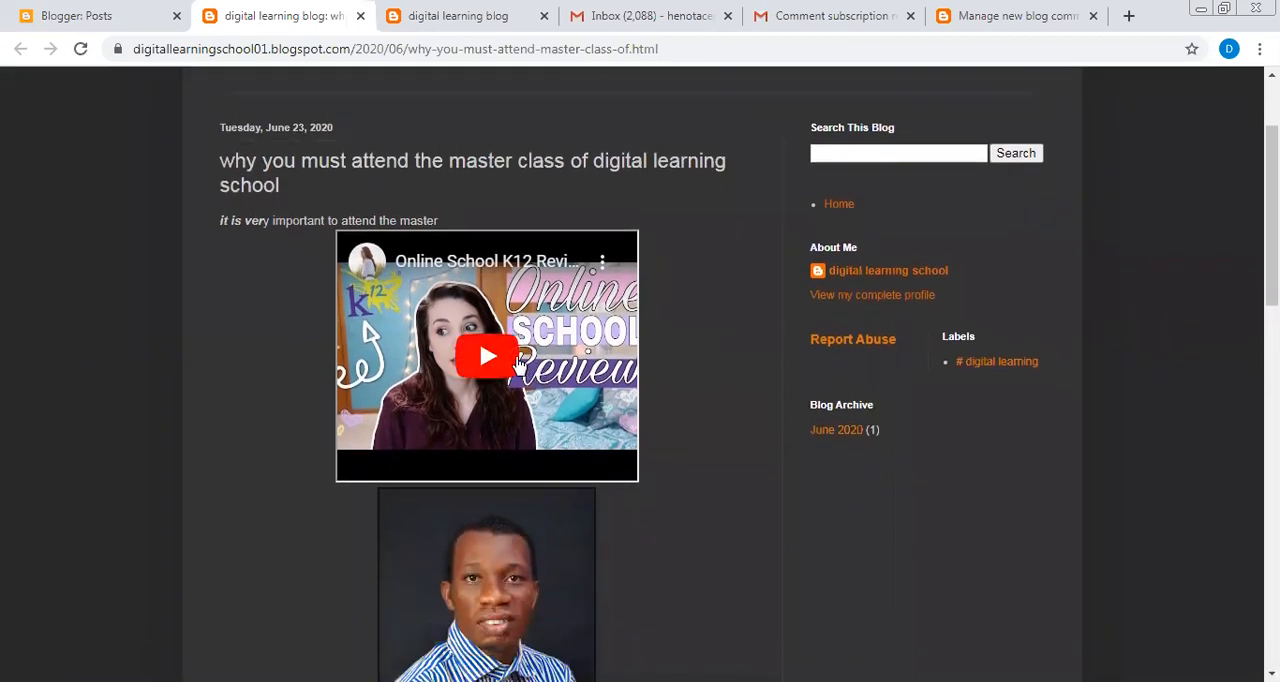
pyautogui.click(503, 363)
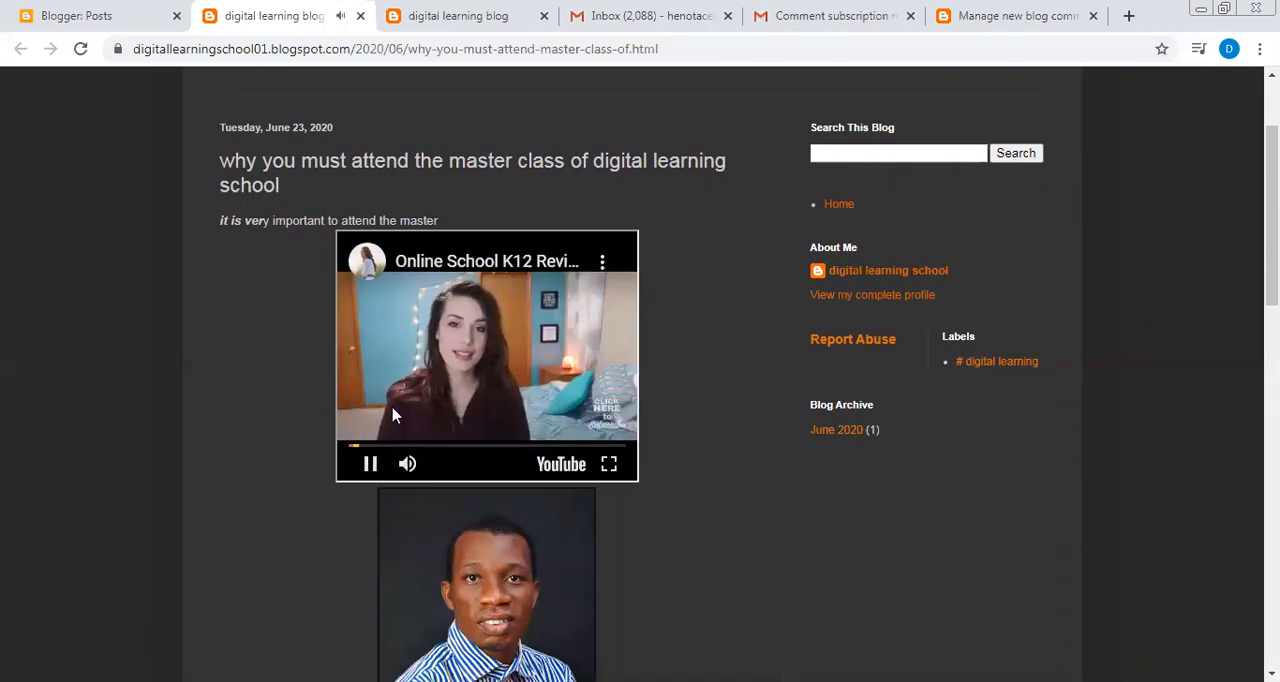
pyautogui.click(370, 464)
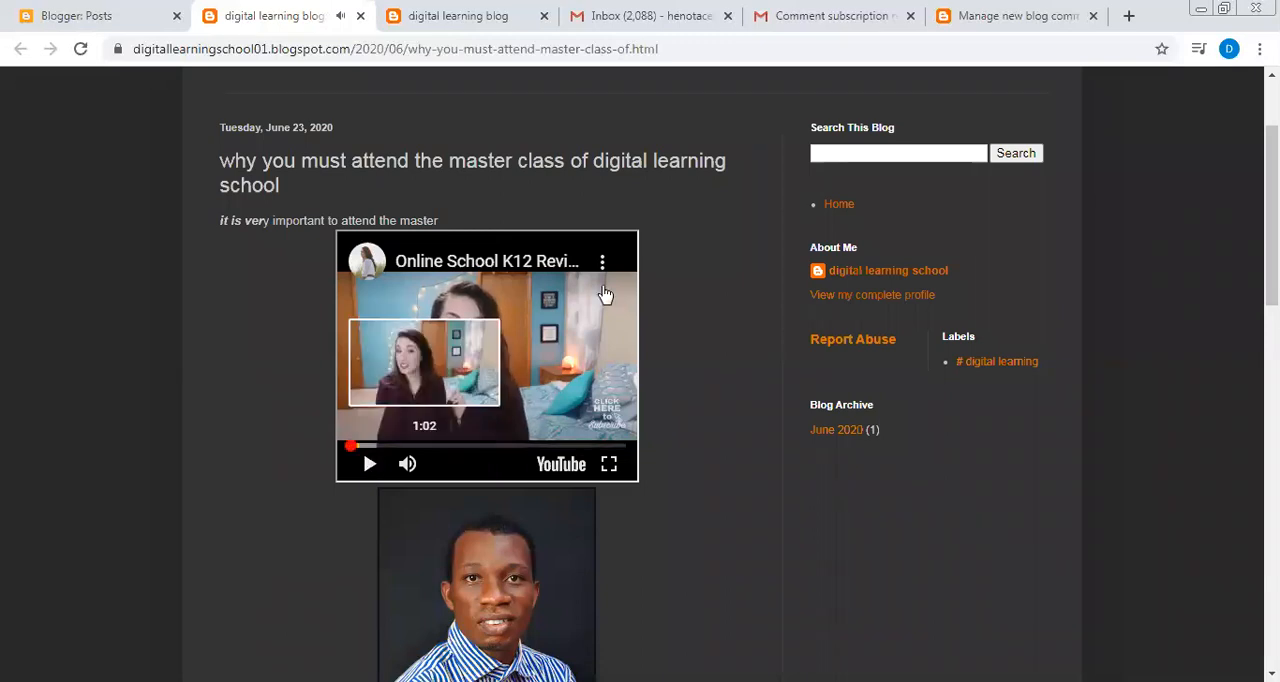